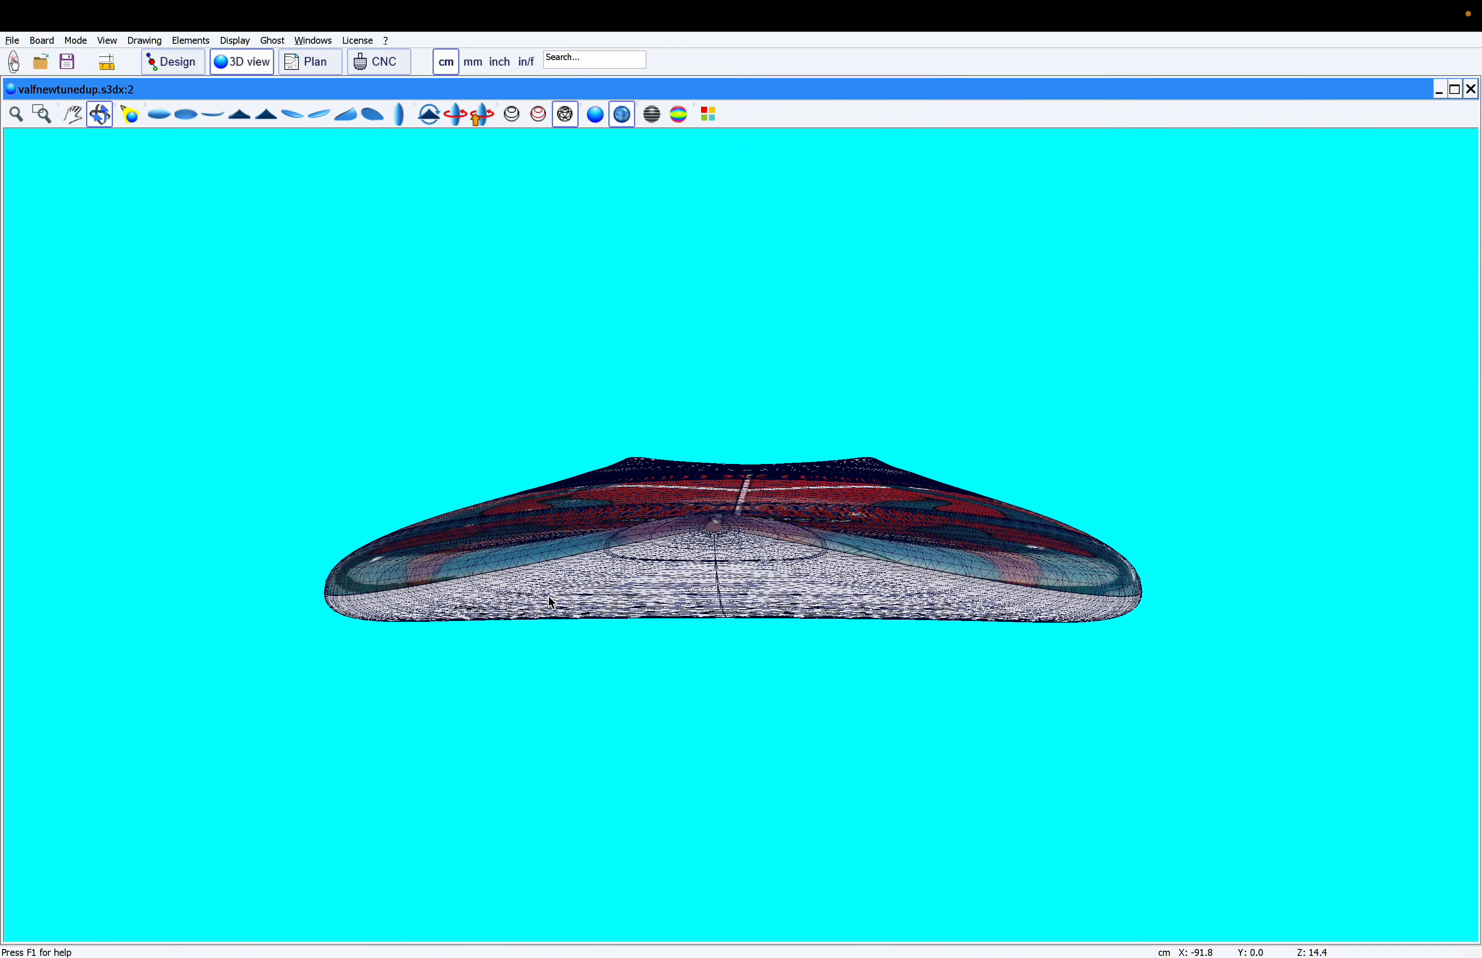
- Switch from the 3D view to the design view and examine the board's top outline and cross-section
scroll(747, 736, "up", 5)
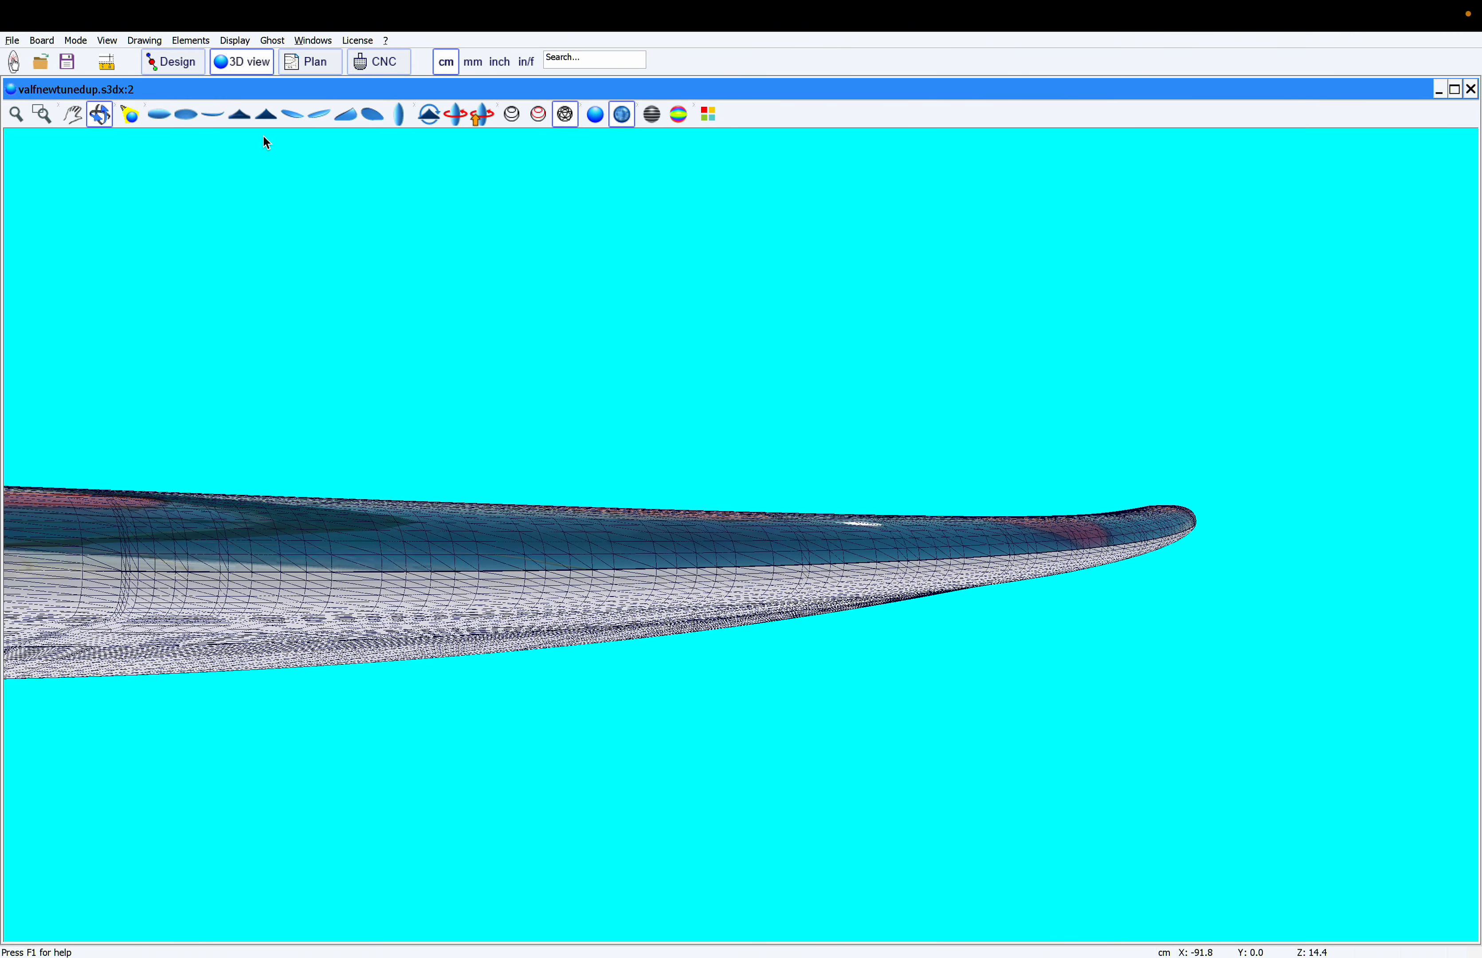
left_click(173, 61)
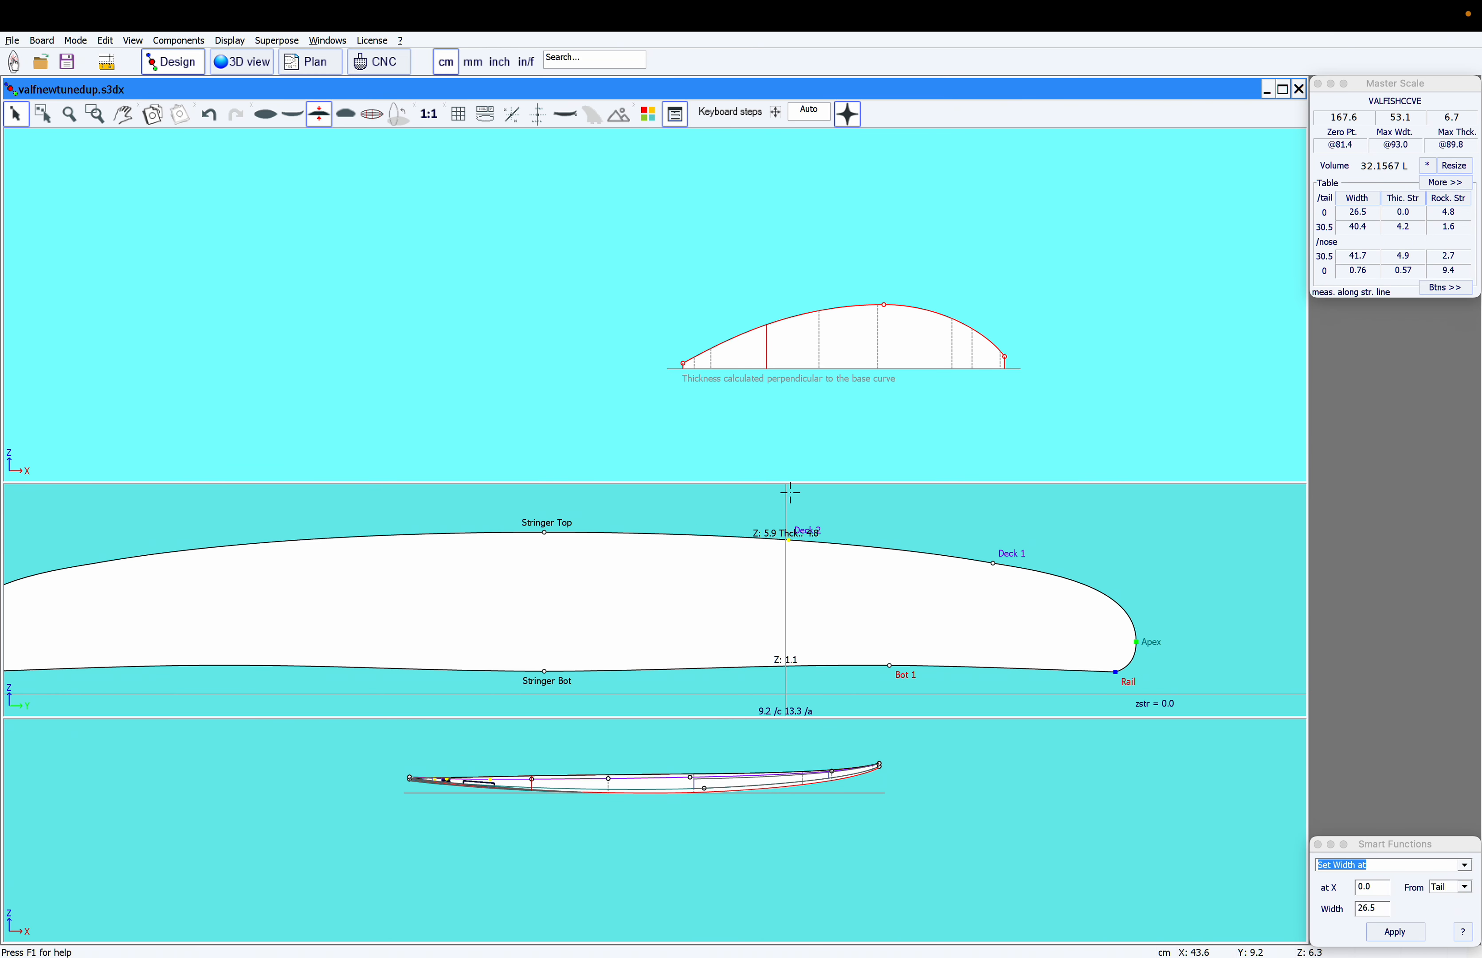
left_click(671, 438)
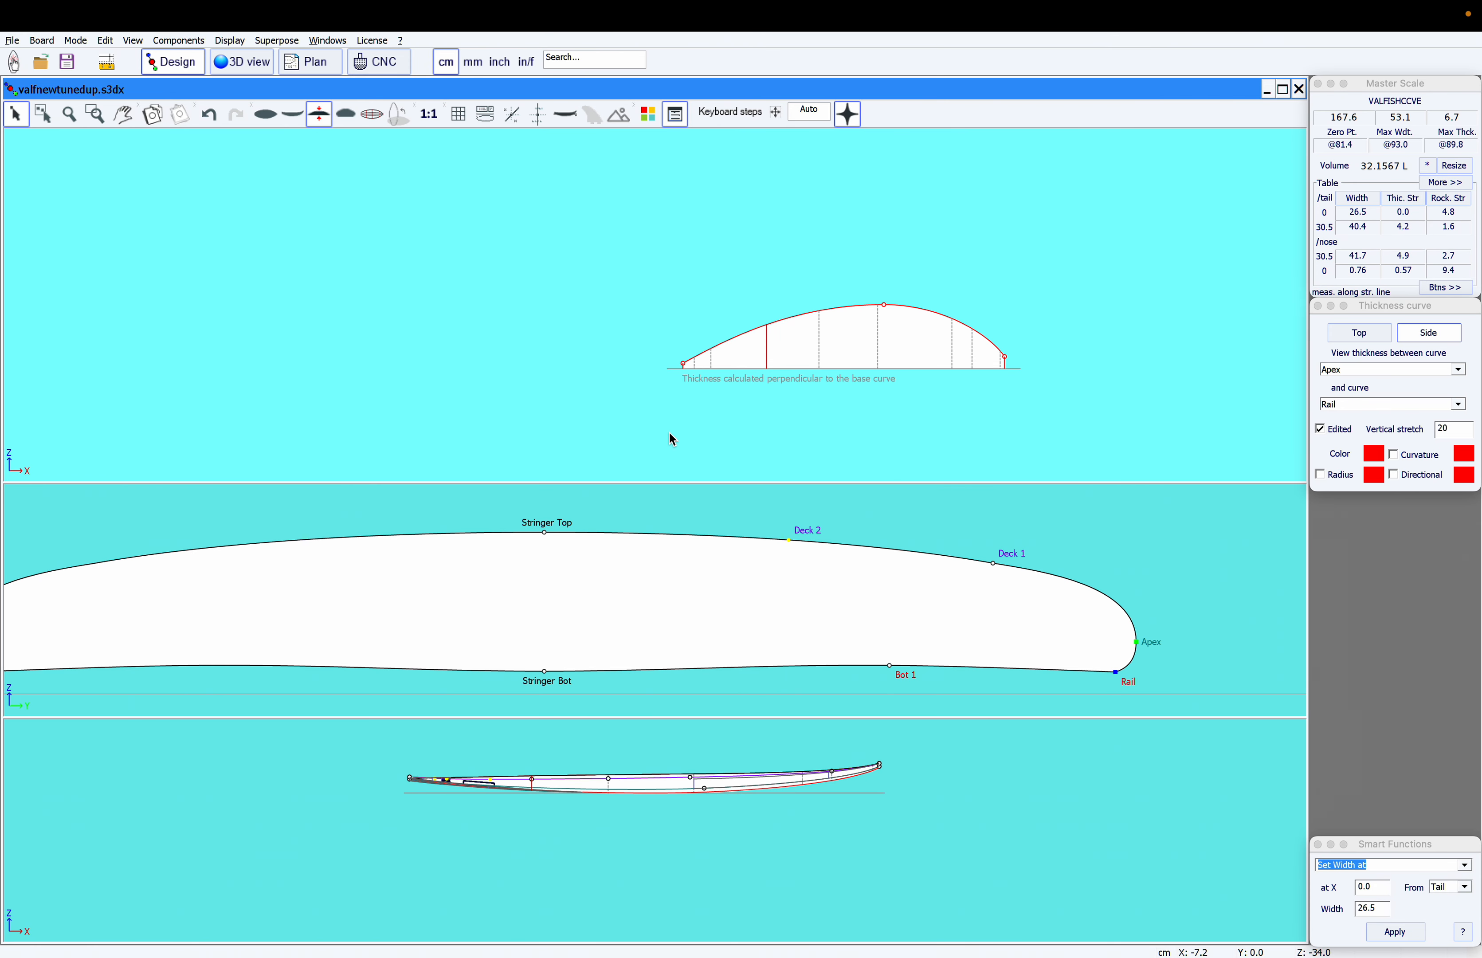
key("F2")
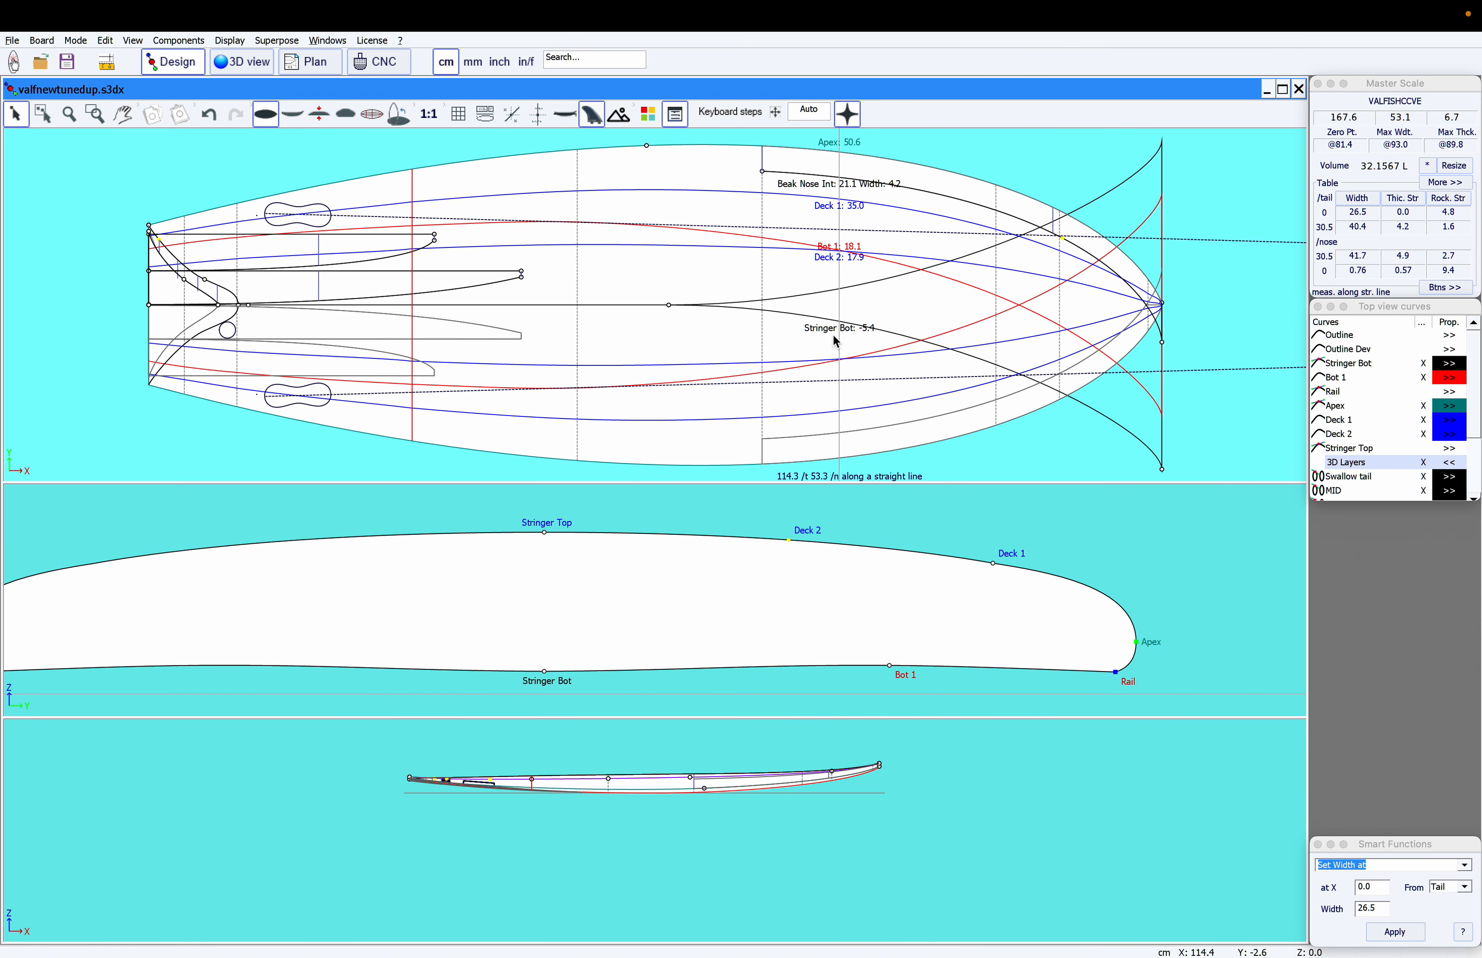
scroll(732, 602, "down", 3)
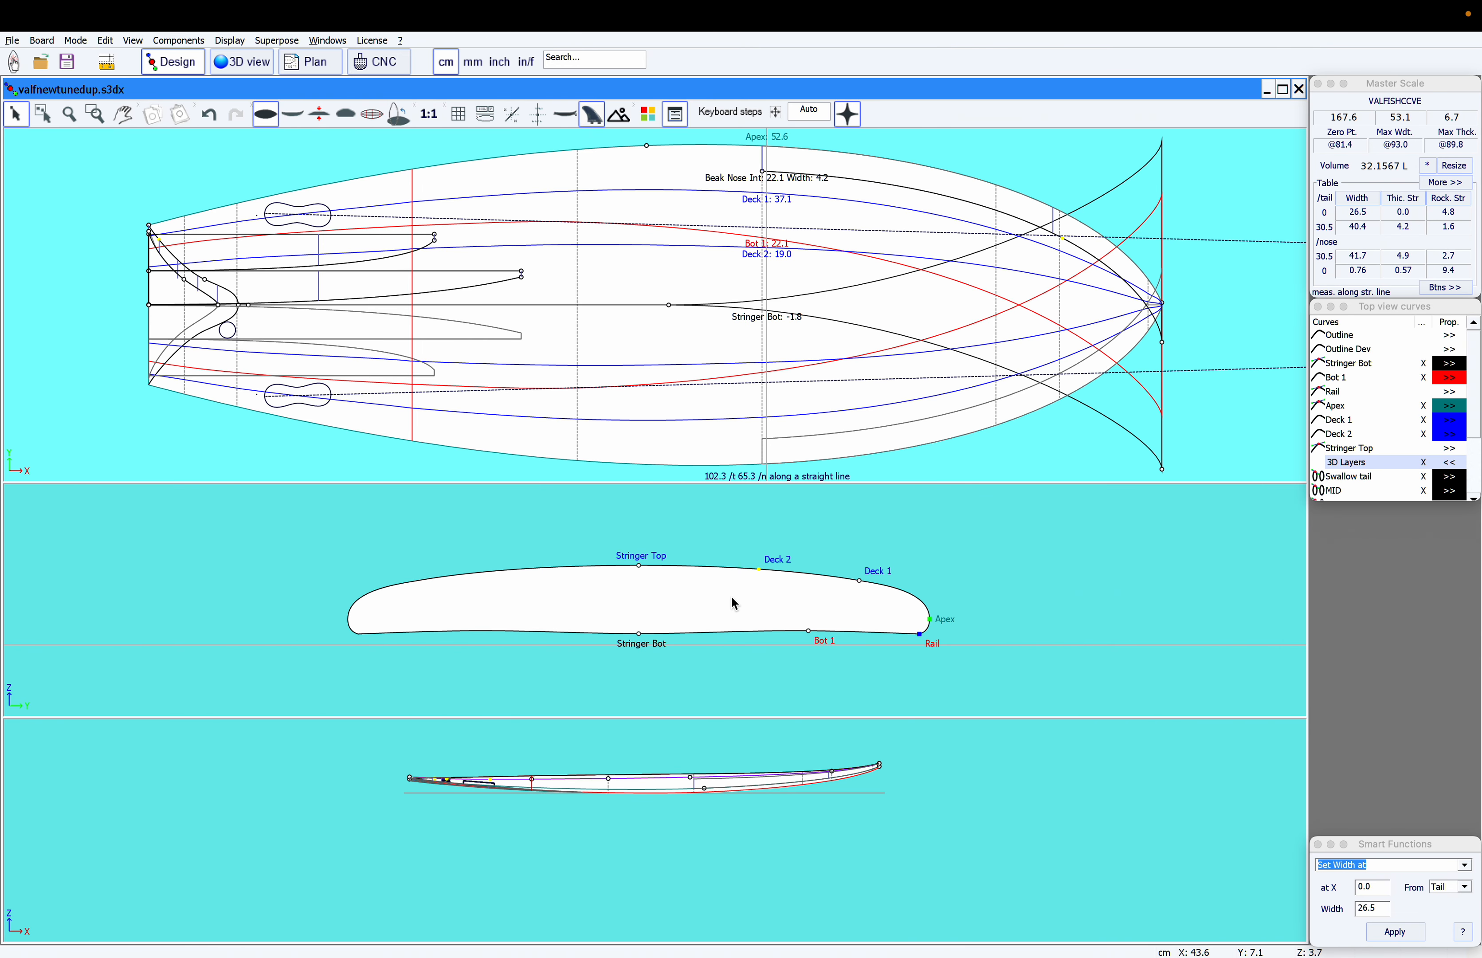
scroll(672, 623, "up", 1)
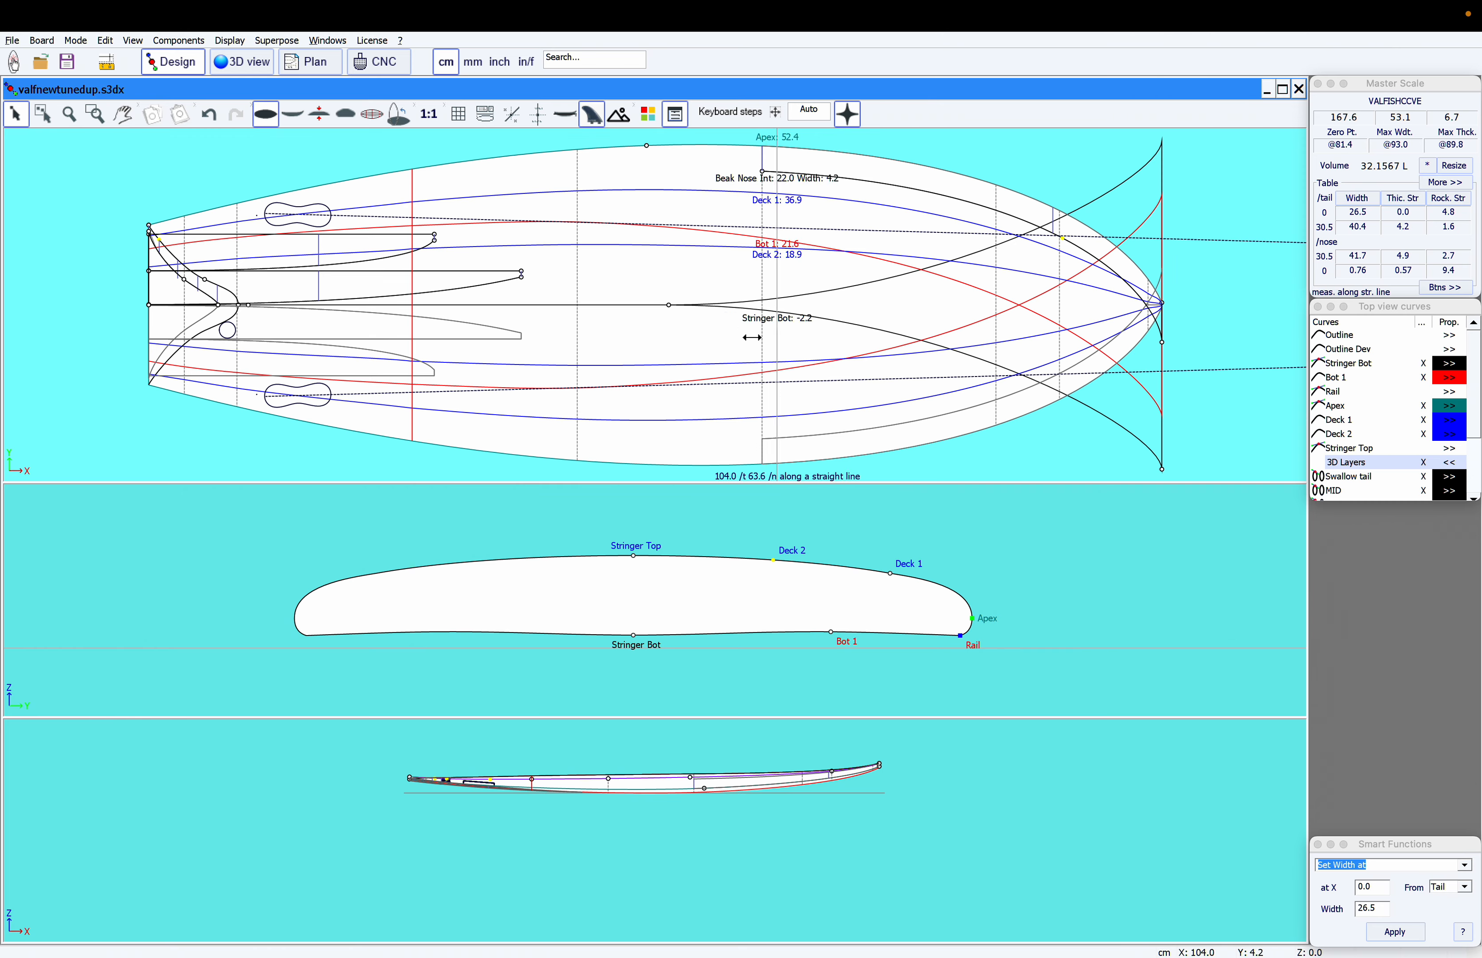
scroll(744, 239, "down", 3)
scroll(747, 215, "up", 3)
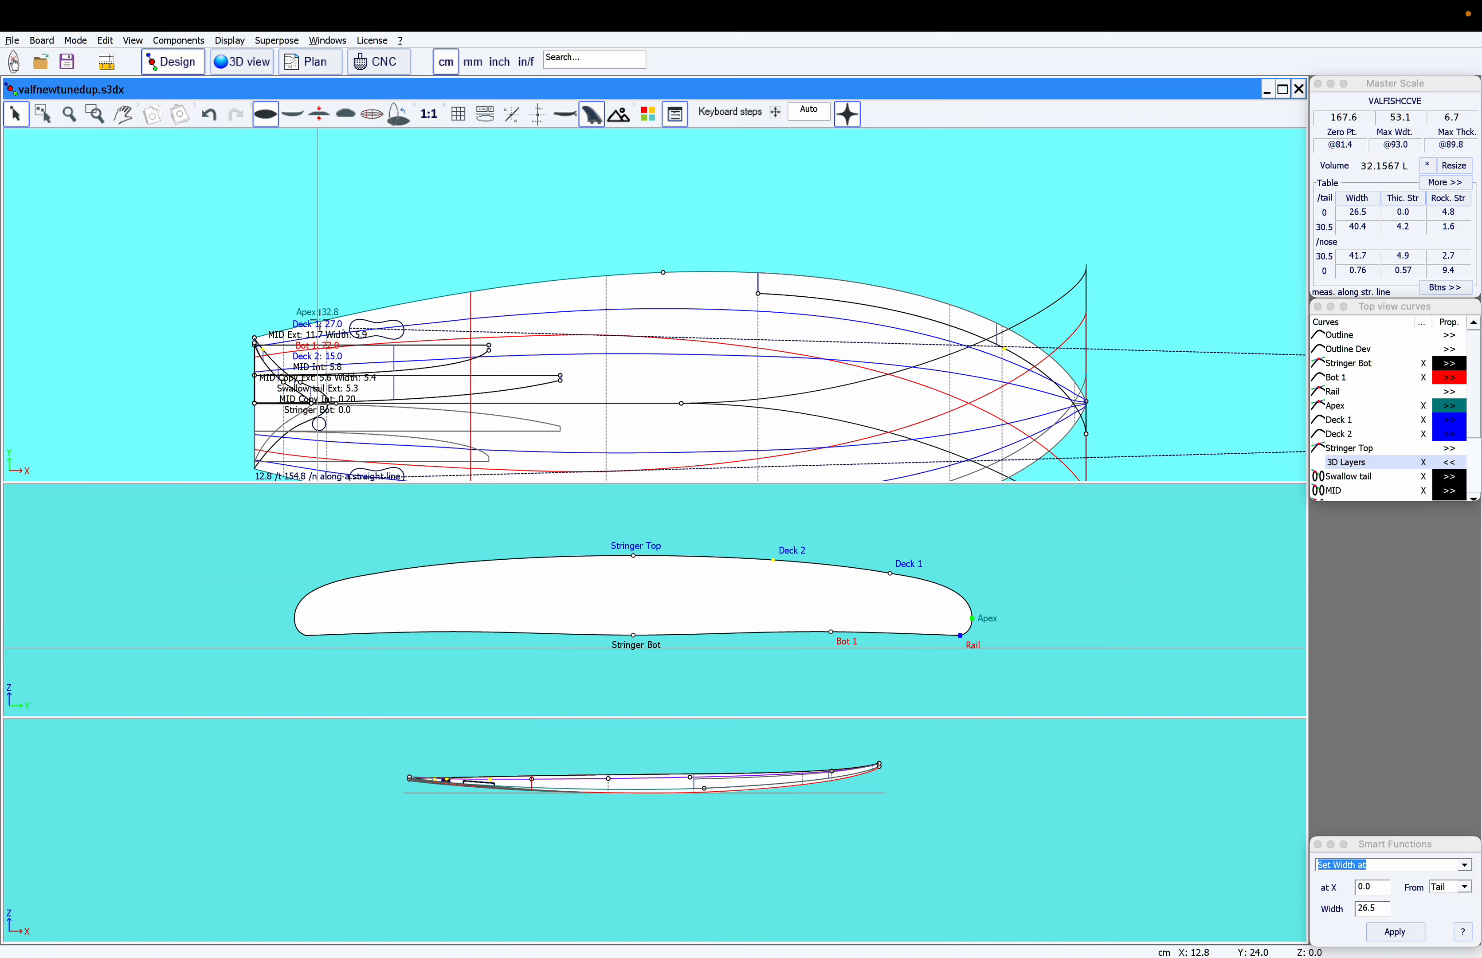
- Examine the tail area of the top outline, including the swallow tail, channel layers and fin plugs
scroll(290, 382, "up", 3)
scroll(294, 380, "down", 3)
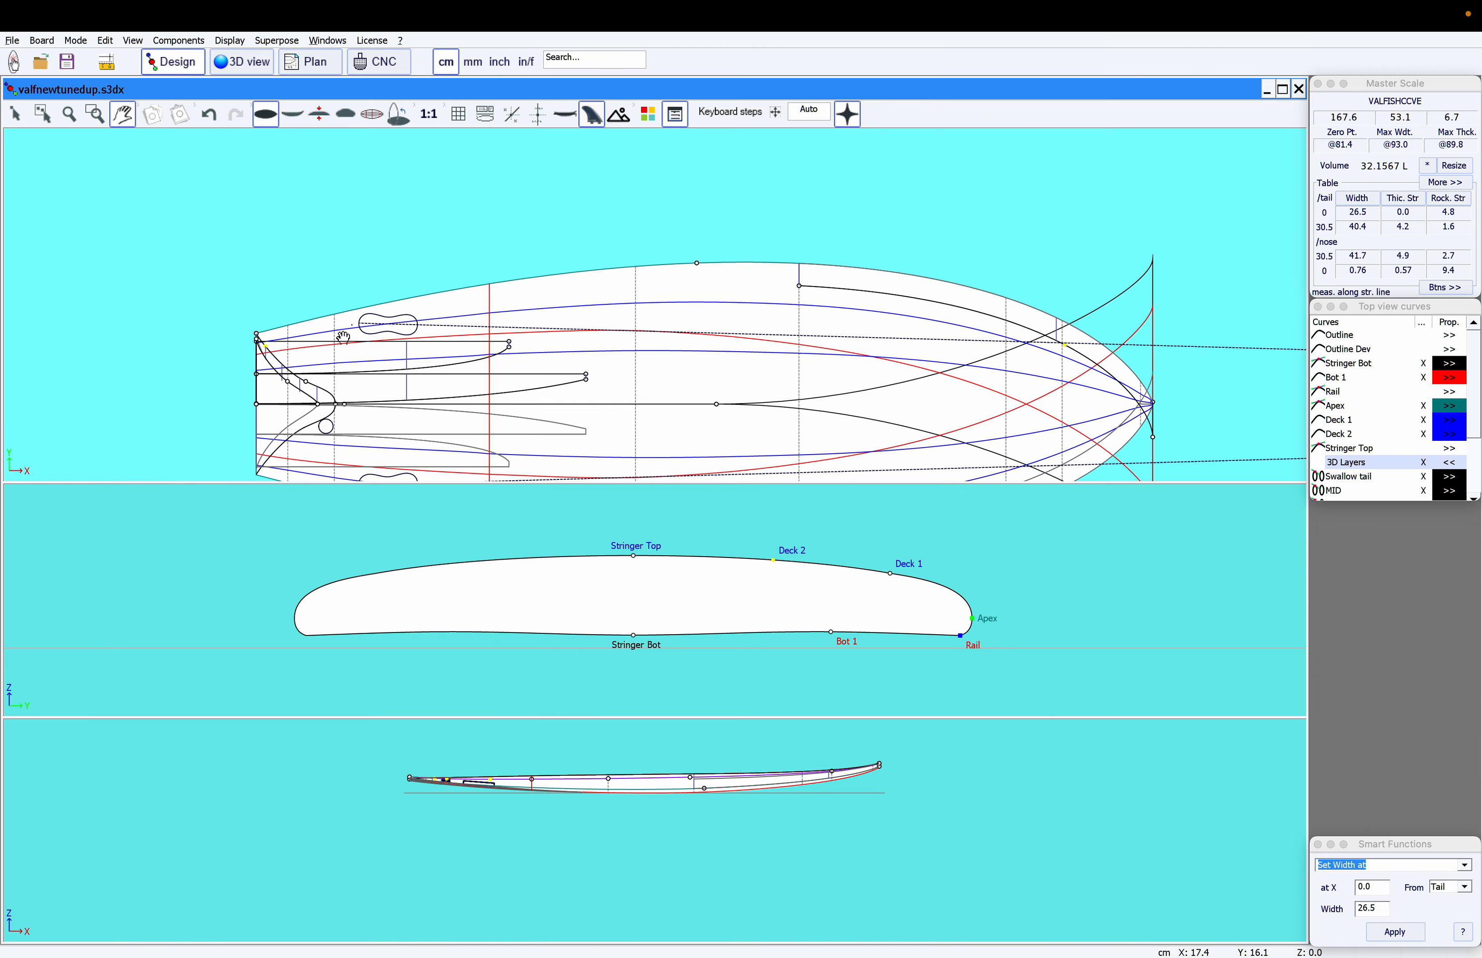
scroll(312, 352, "up", 3)
scroll(324, 373, "down", 2)
scroll(327, 376, "up", 1)
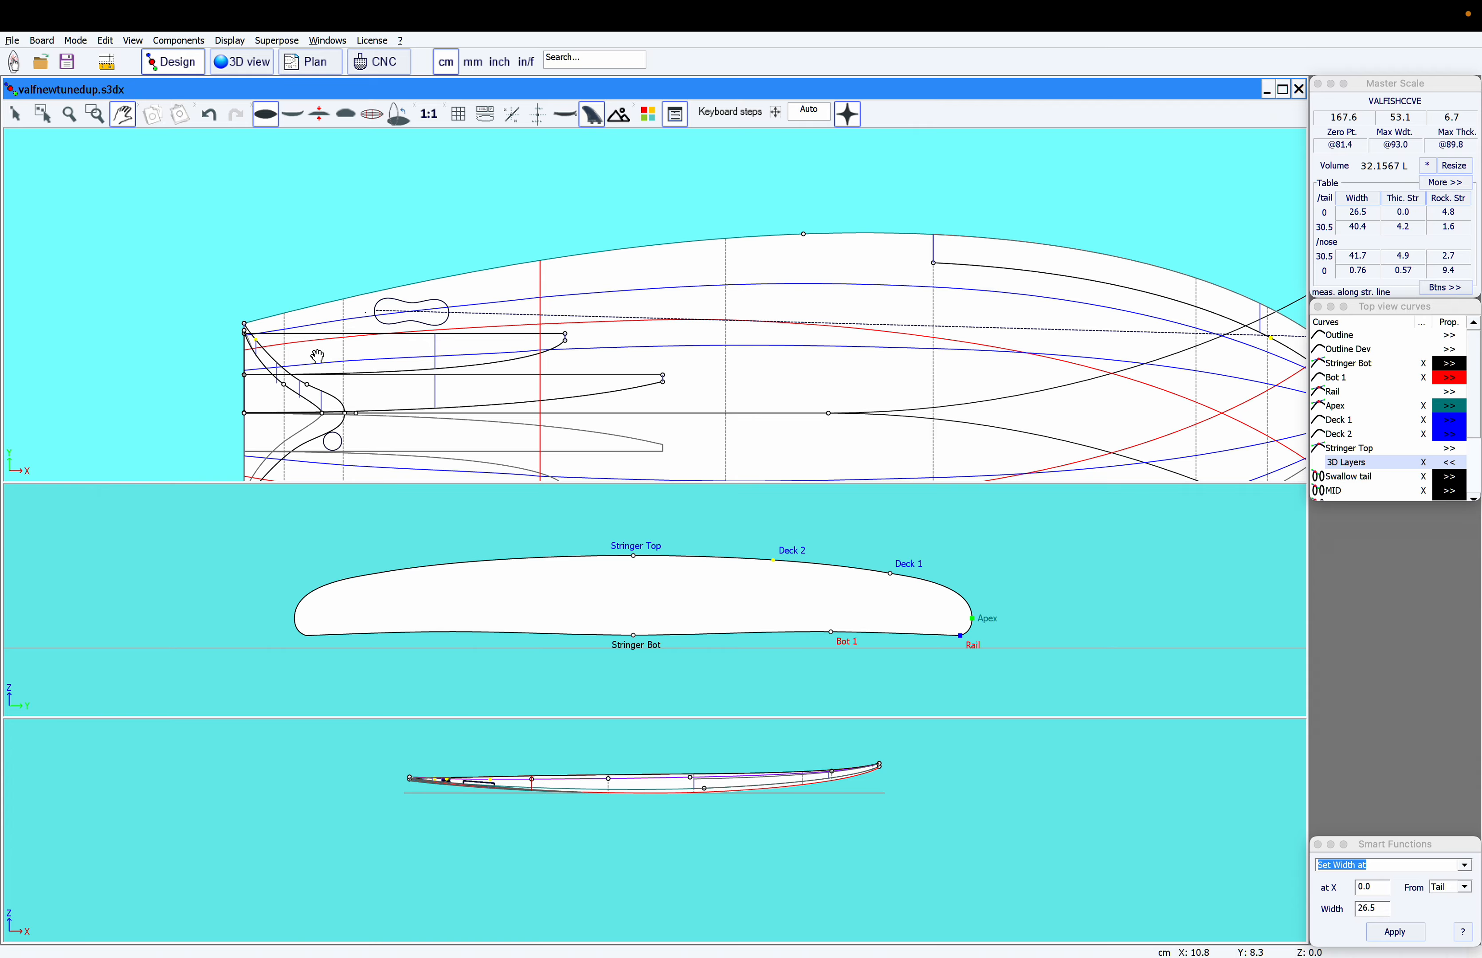
scroll(321, 351, "up", 1)
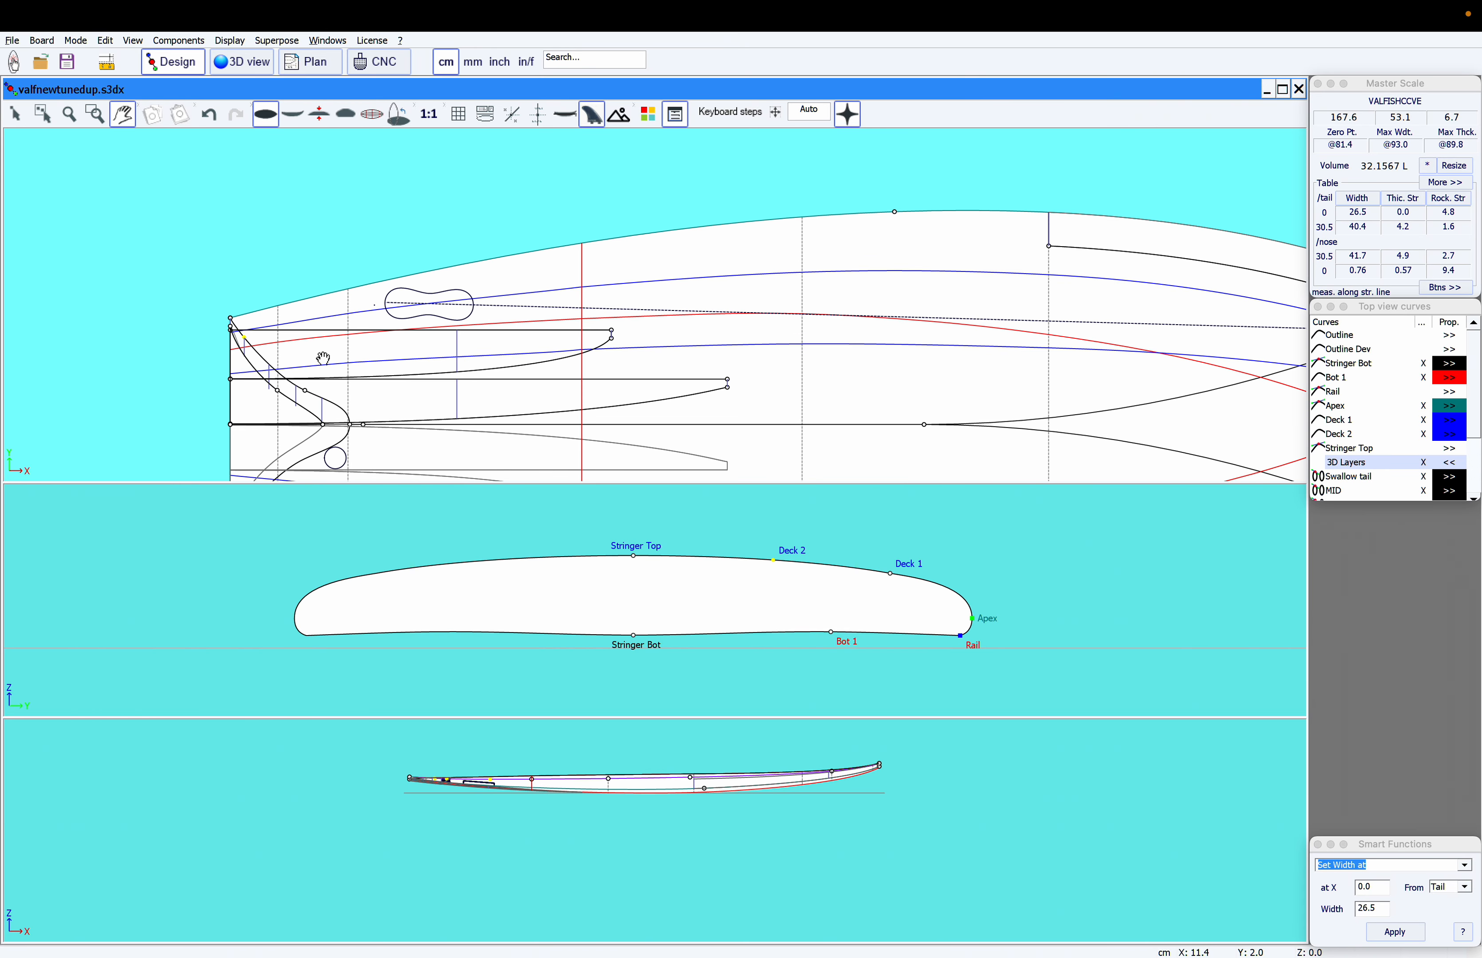
left_click_drag(306, 245, 339, 238)
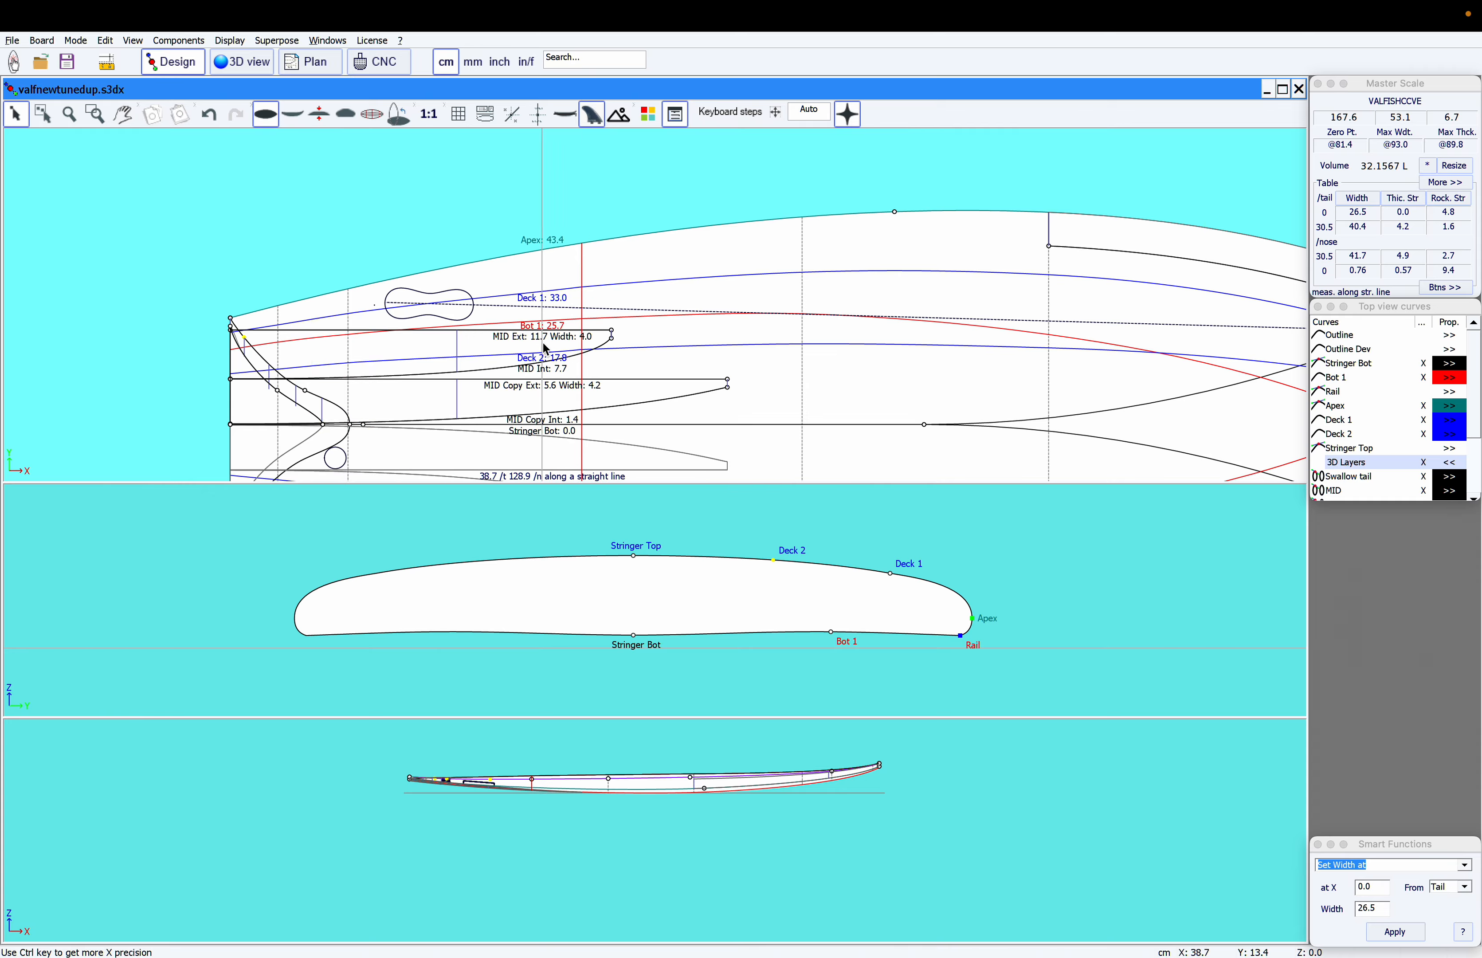
- Examine the tail end of the board in the side profile, including the plugs and layer curves
scroll(442, 782, "up", 1)
scroll(442, 782, "up", 2)
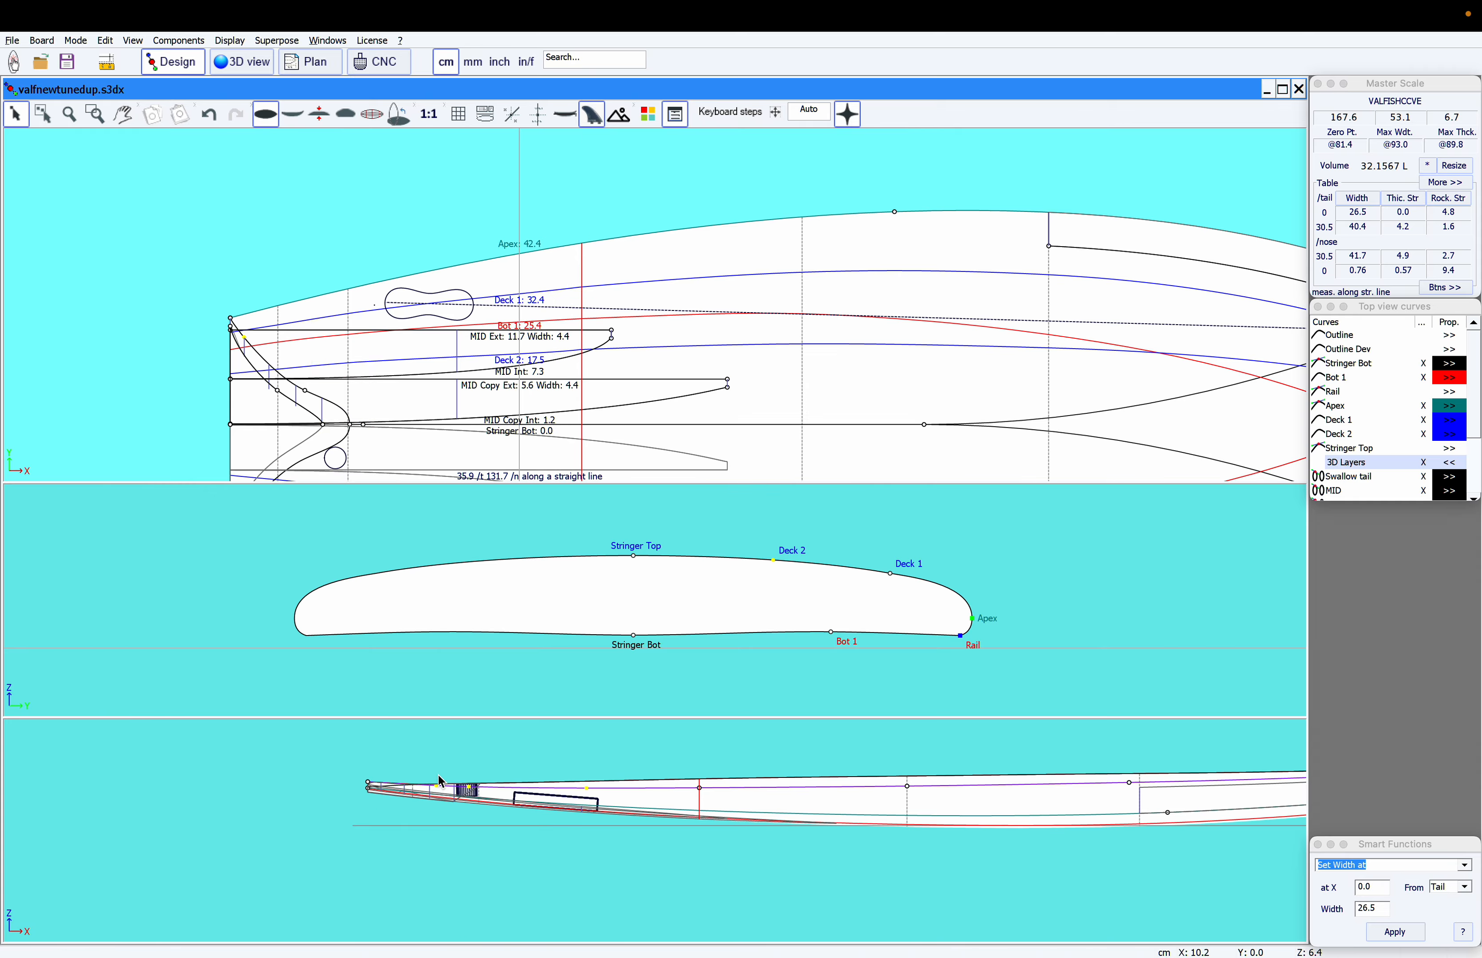
scroll(394, 846, "up", 1)
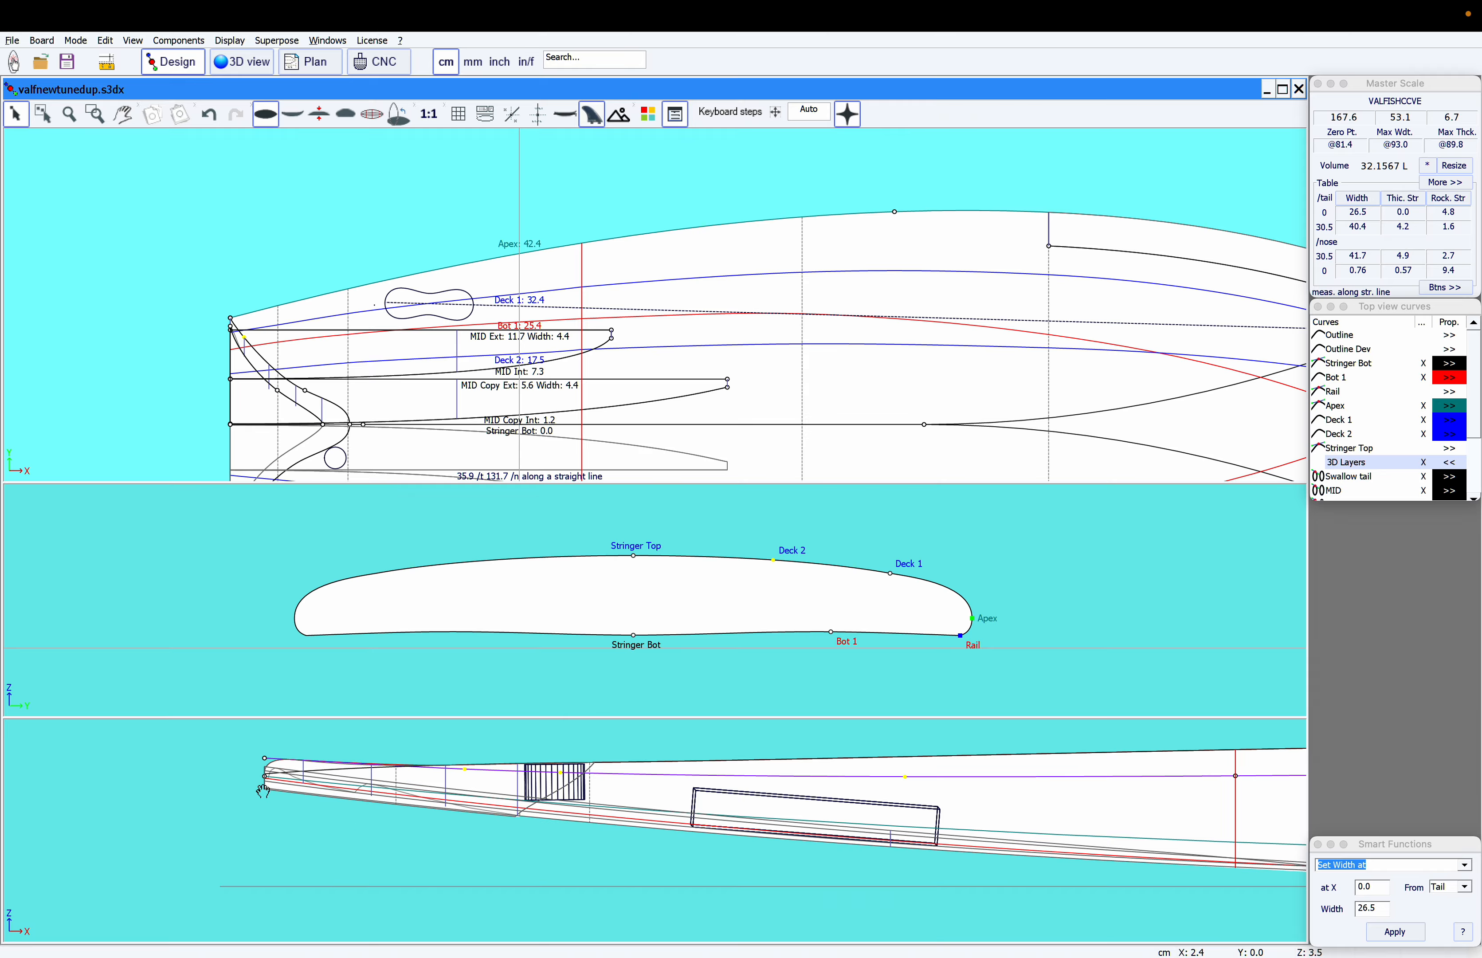
scroll(266, 792, "up", 1)
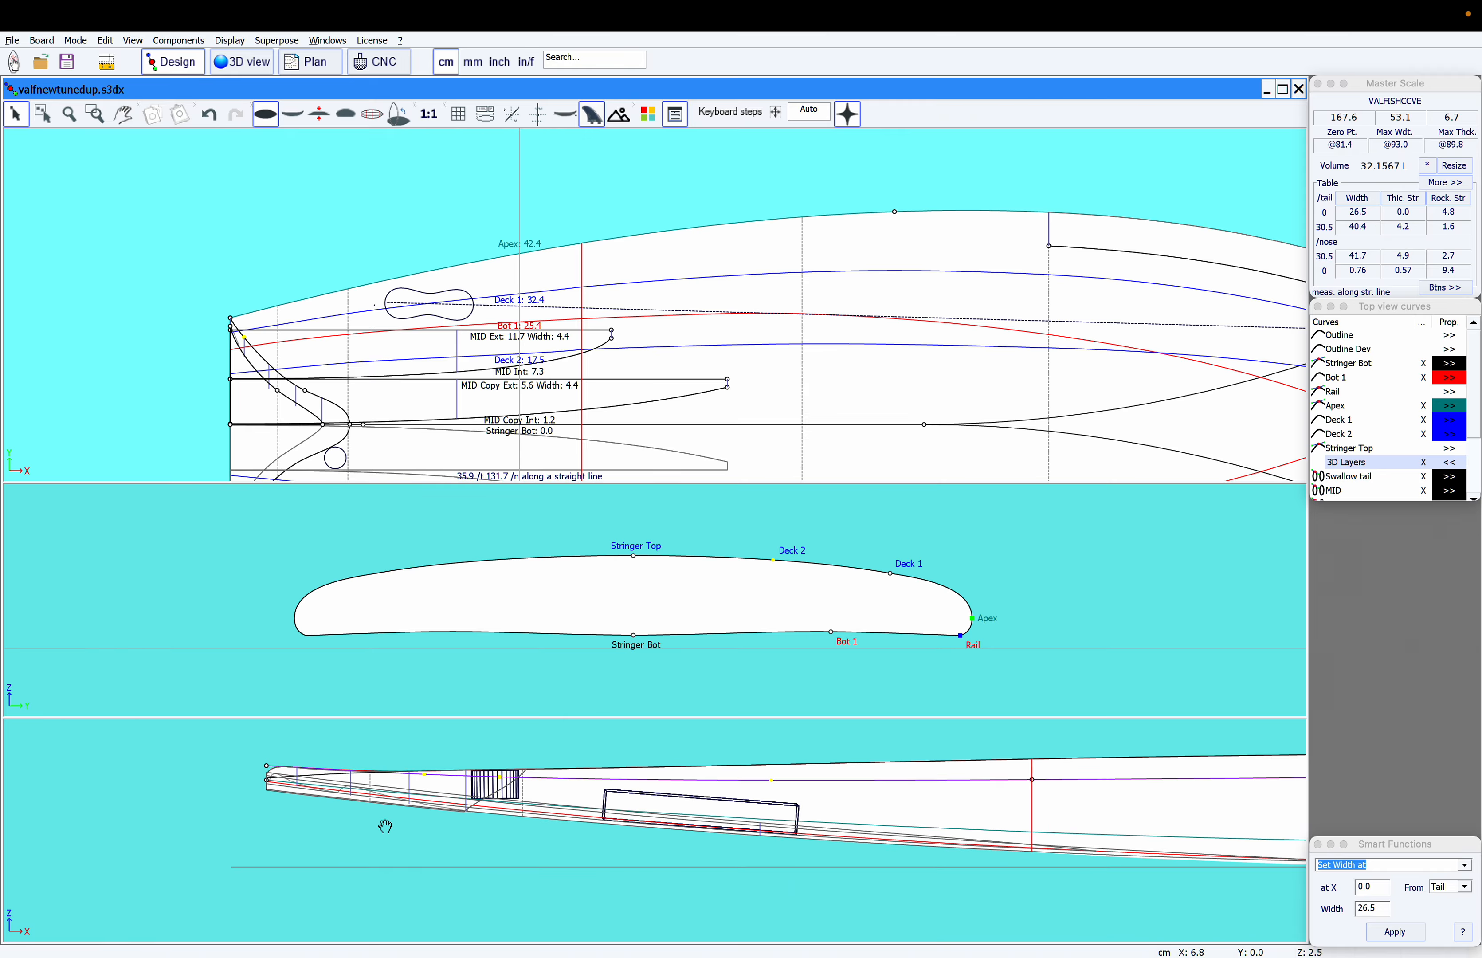
scroll(383, 827, "up", 2)
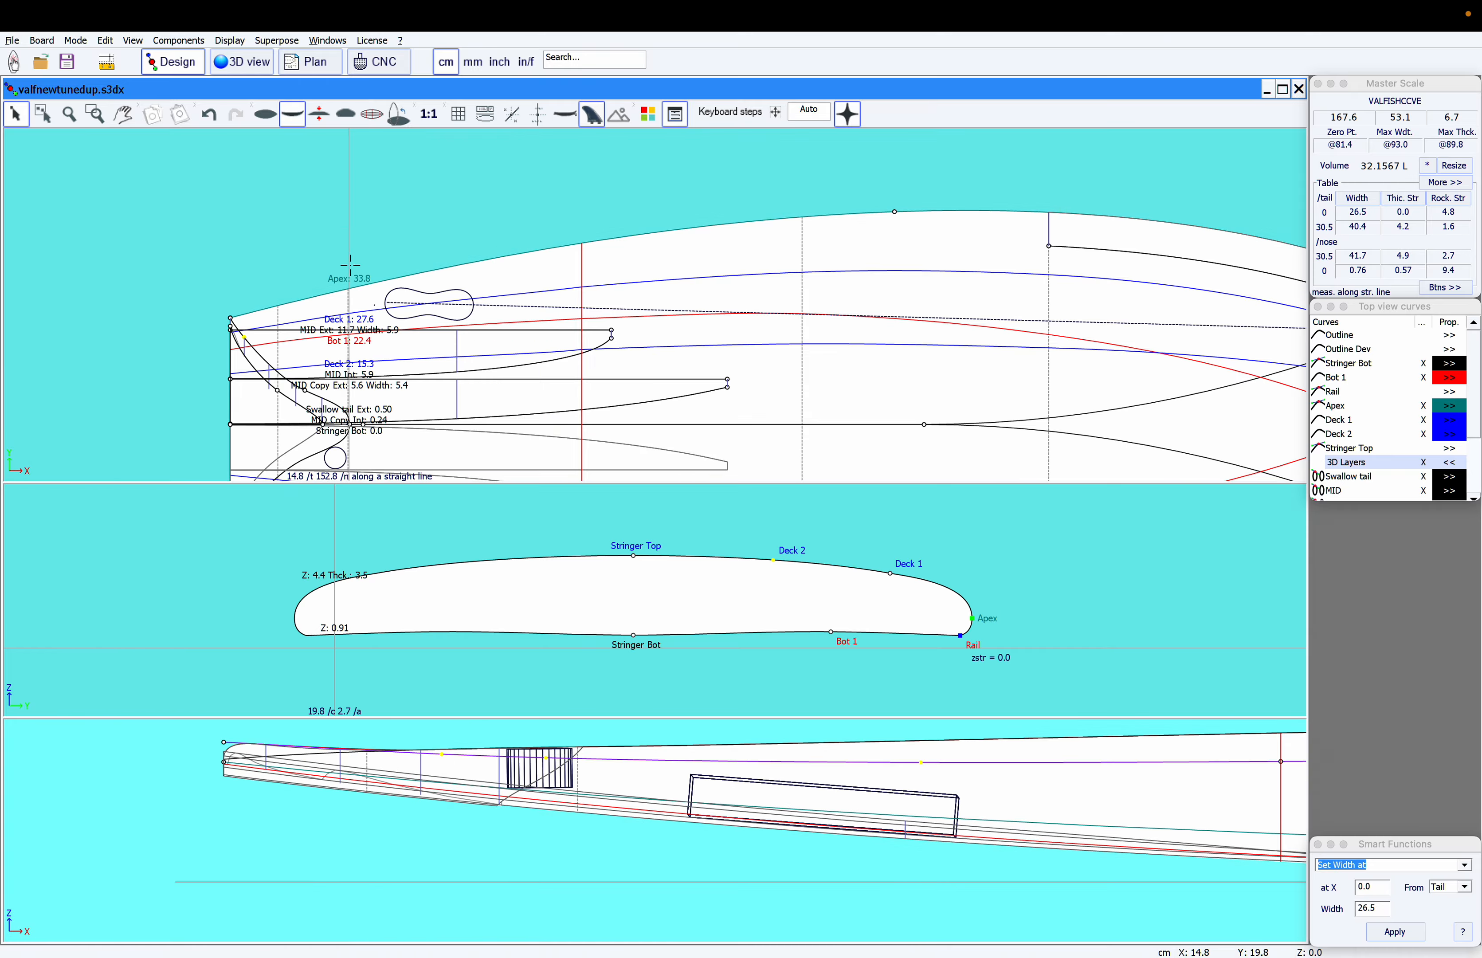
- Inspect the swallow tail cutout and its rounded tips up close in the 3D view
left_click(257, 71)
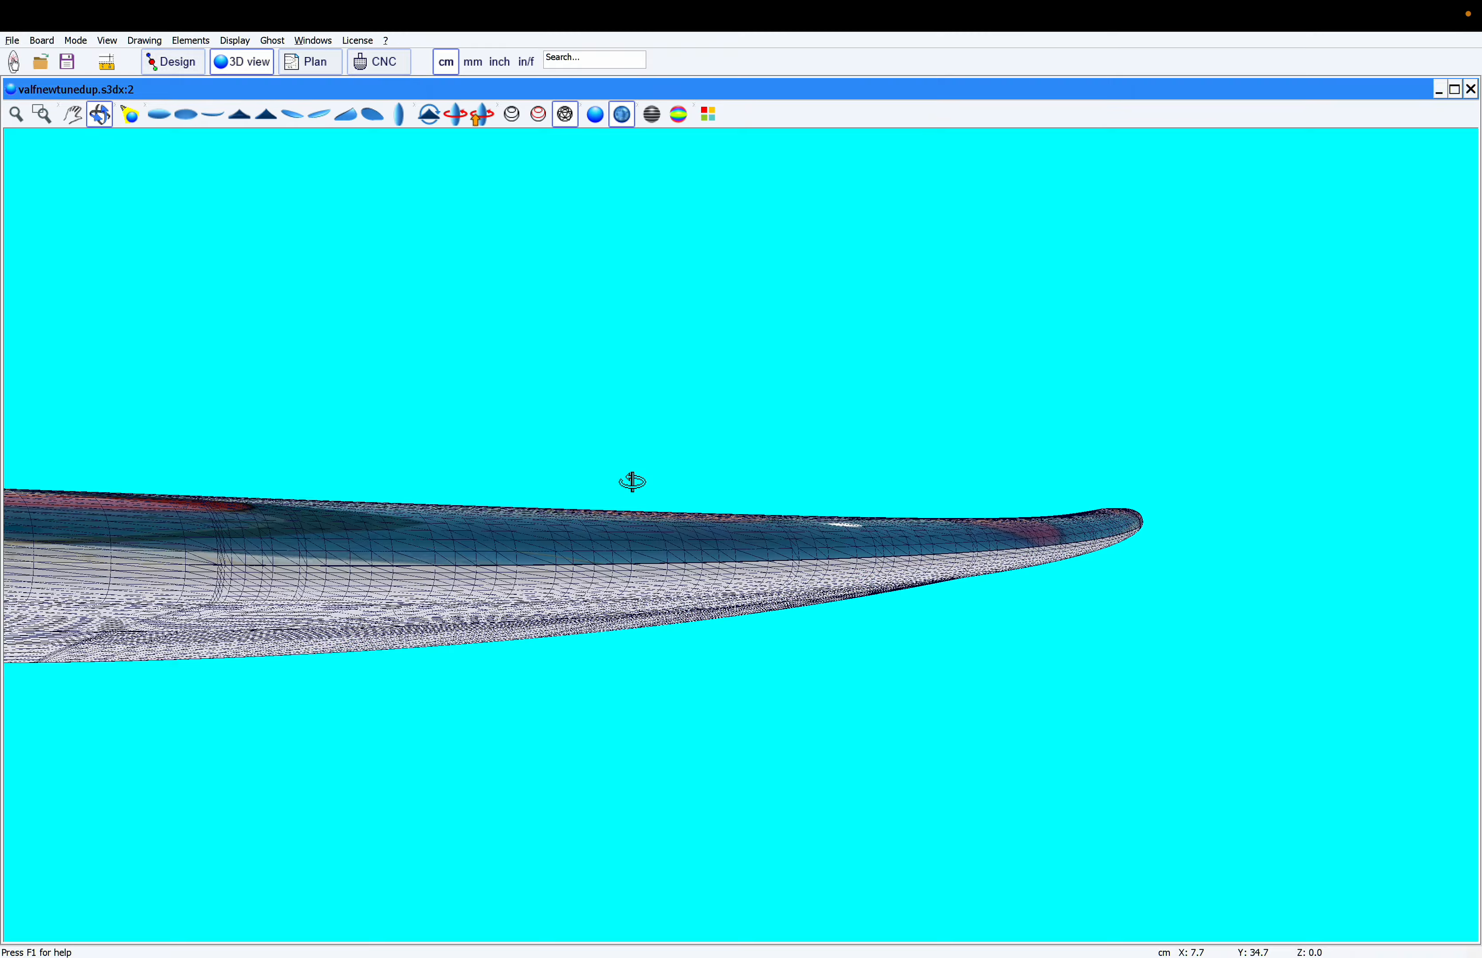
left_click_drag(633, 481, 209, 223)
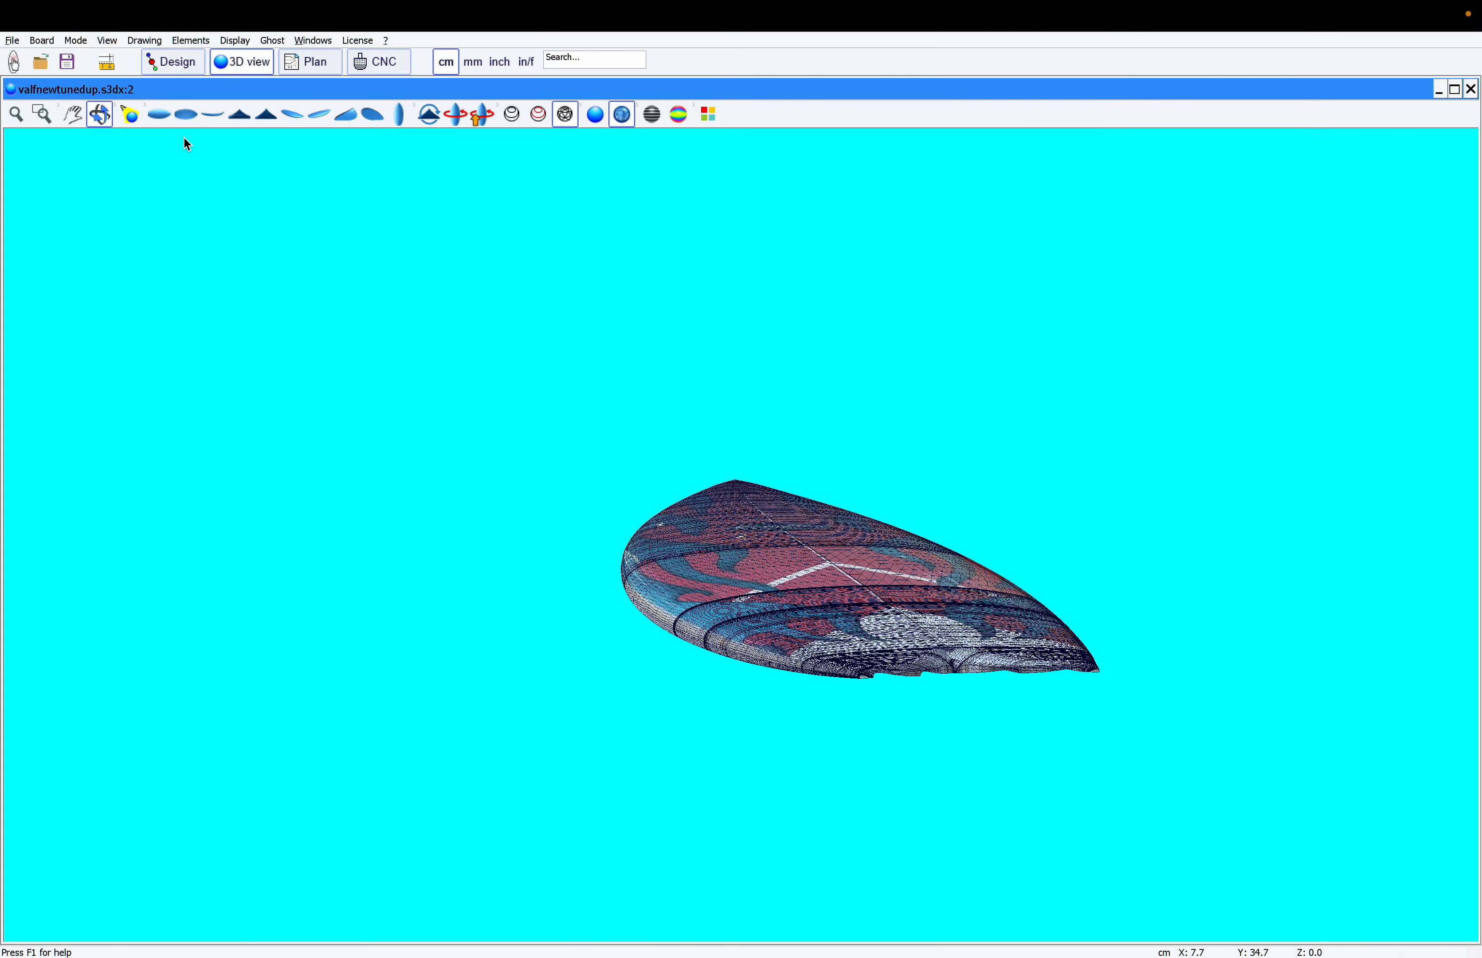
left_click(239, 114)
left_click_drag(383, 410, 461, 342)
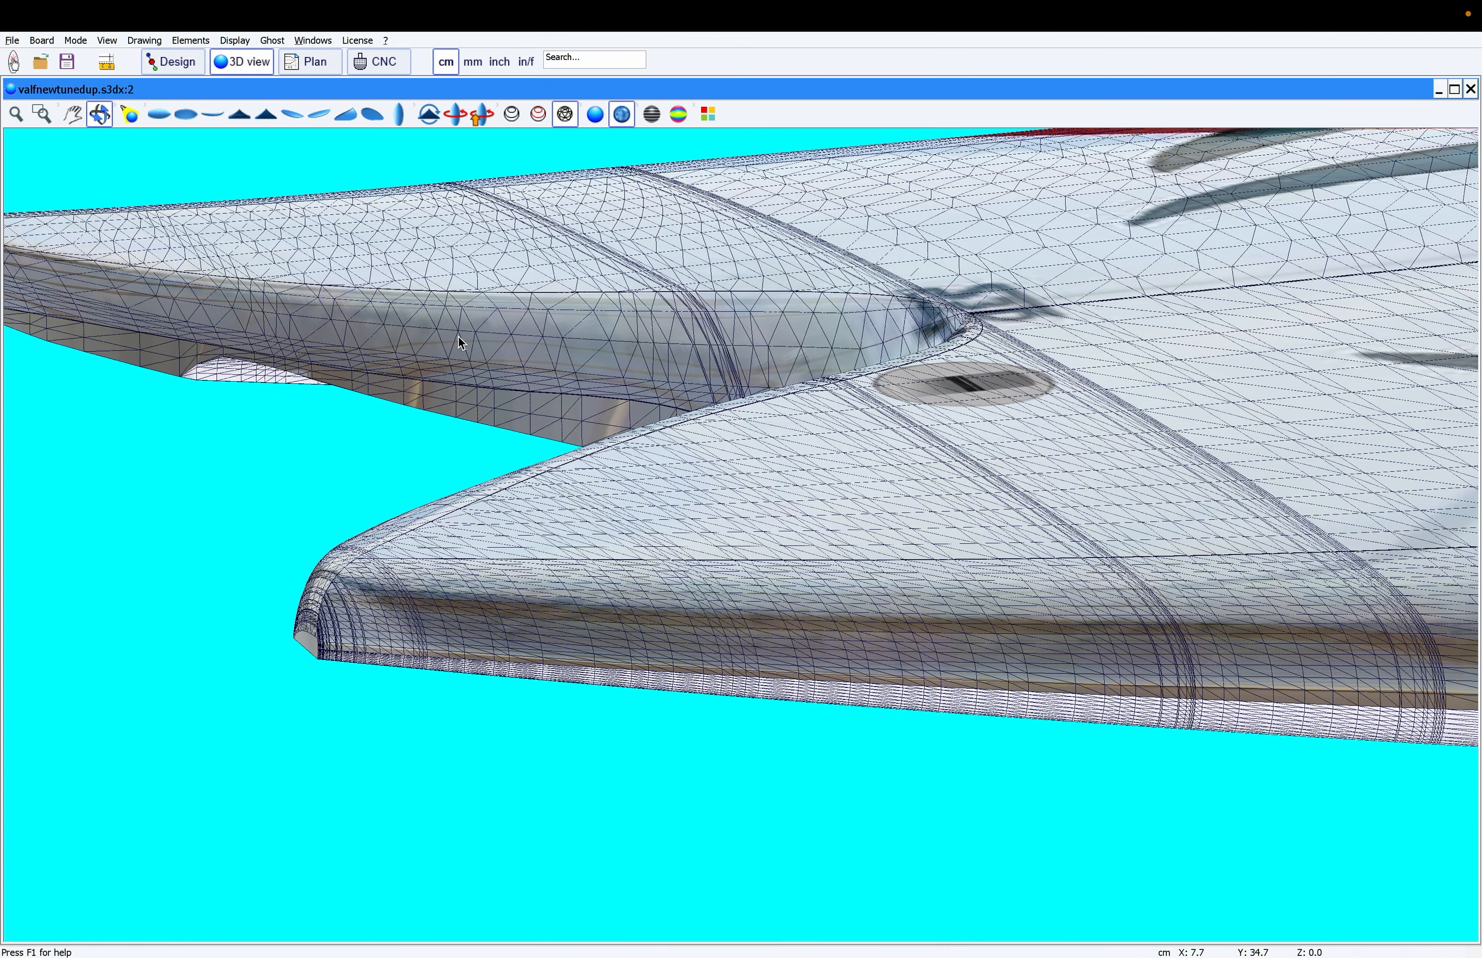
- Return to the design view and deactivate the Swallow tail 3D layer from the top-view curves
left_click(183, 63)
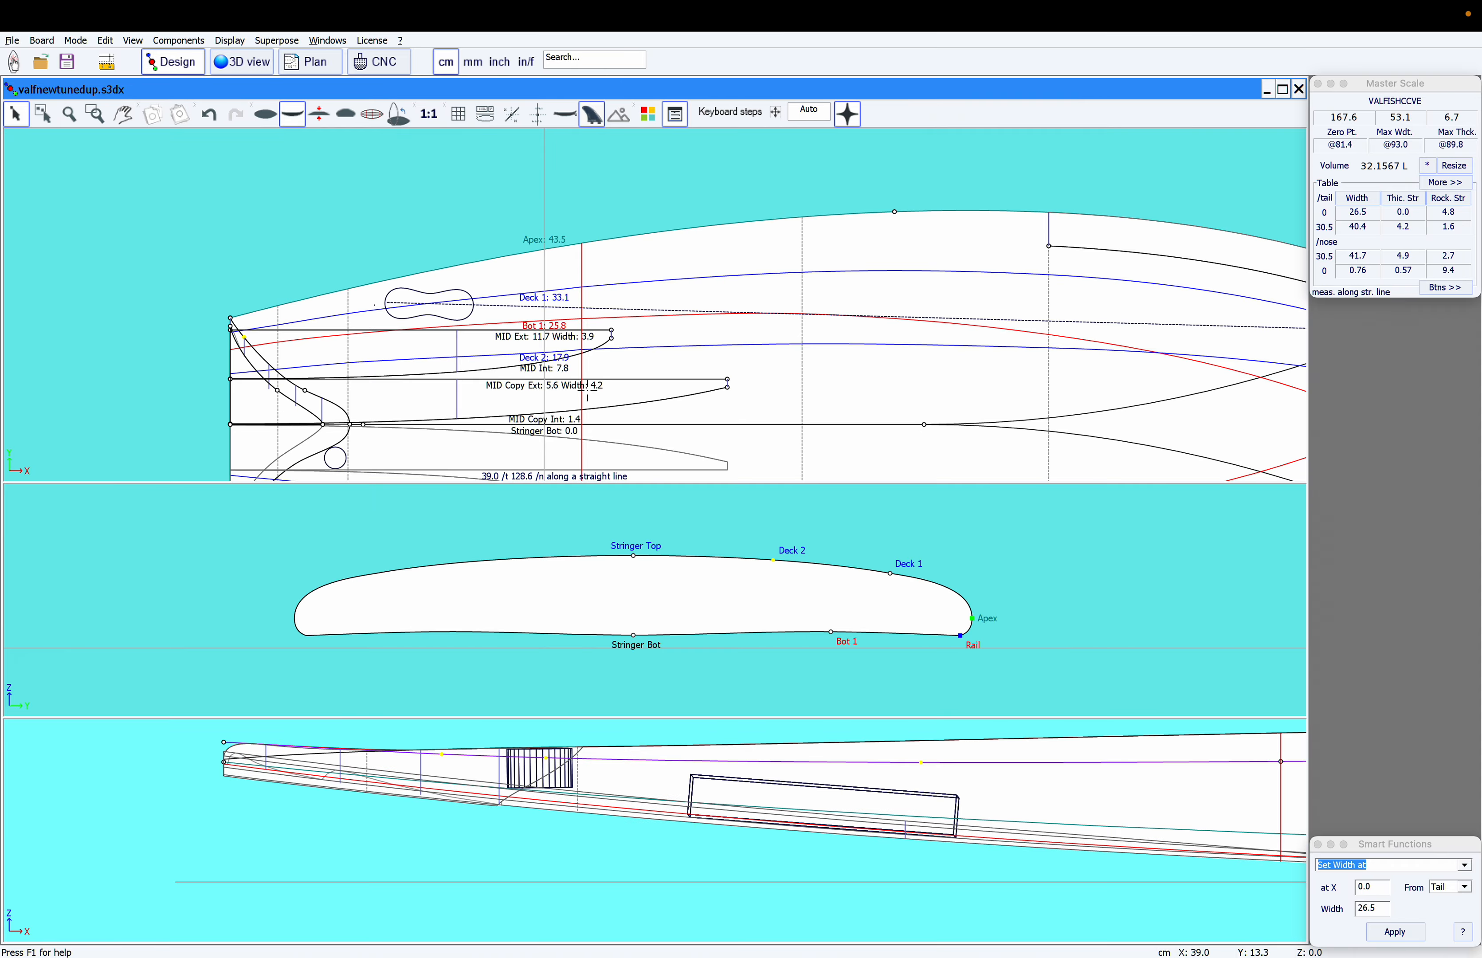
left_click(265, 114)
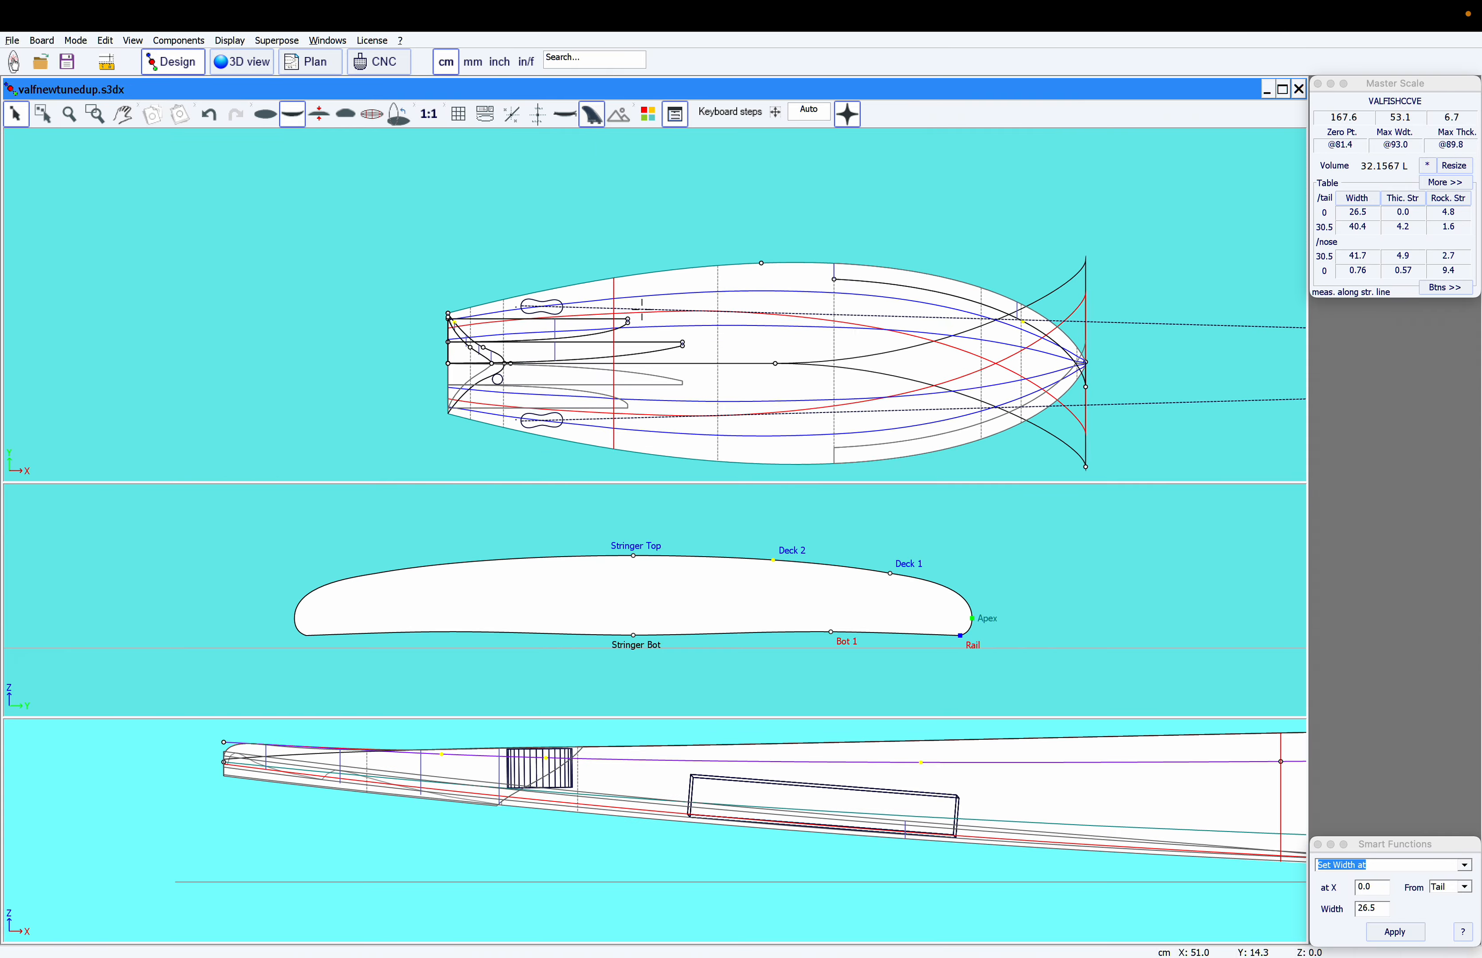
left_click_drag(613, 283, 504, 270)
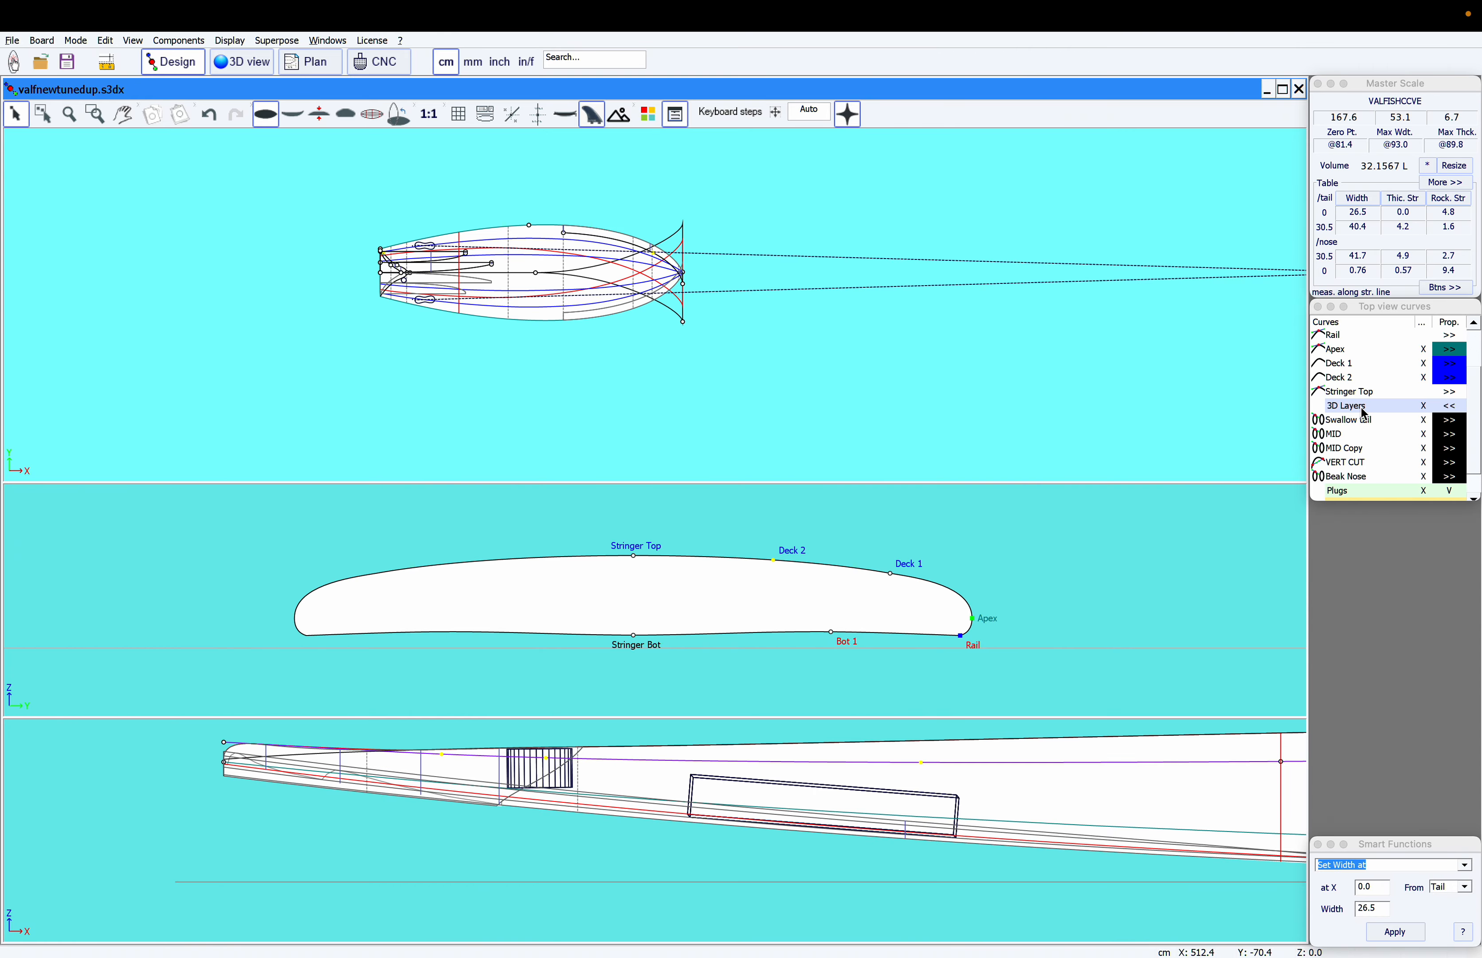
double_click(1364, 410)
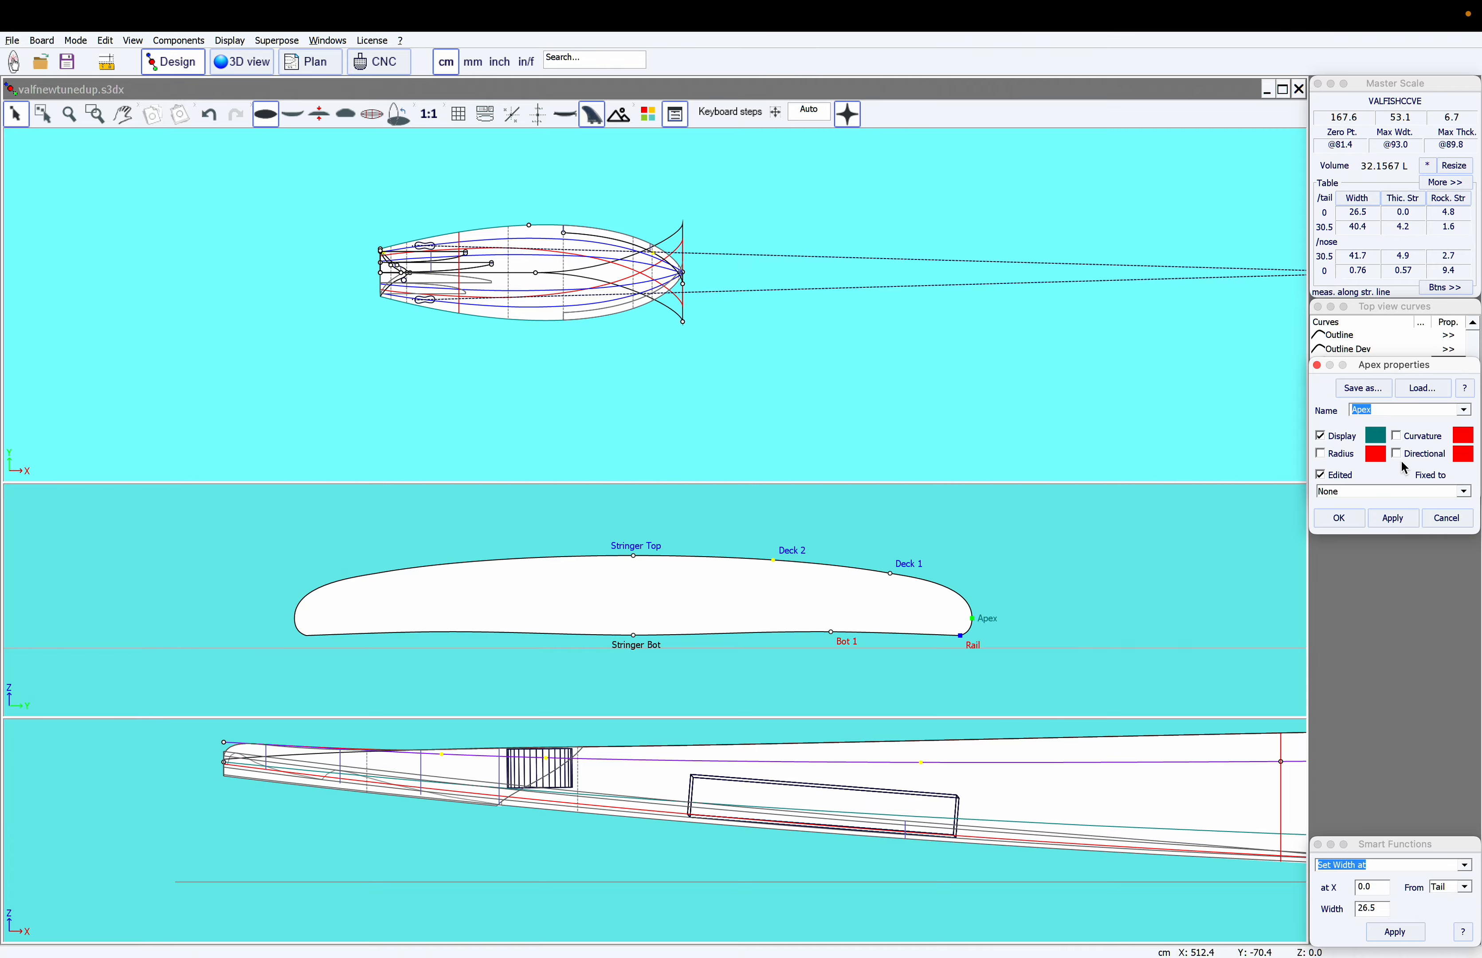
left_click(1318, 367)
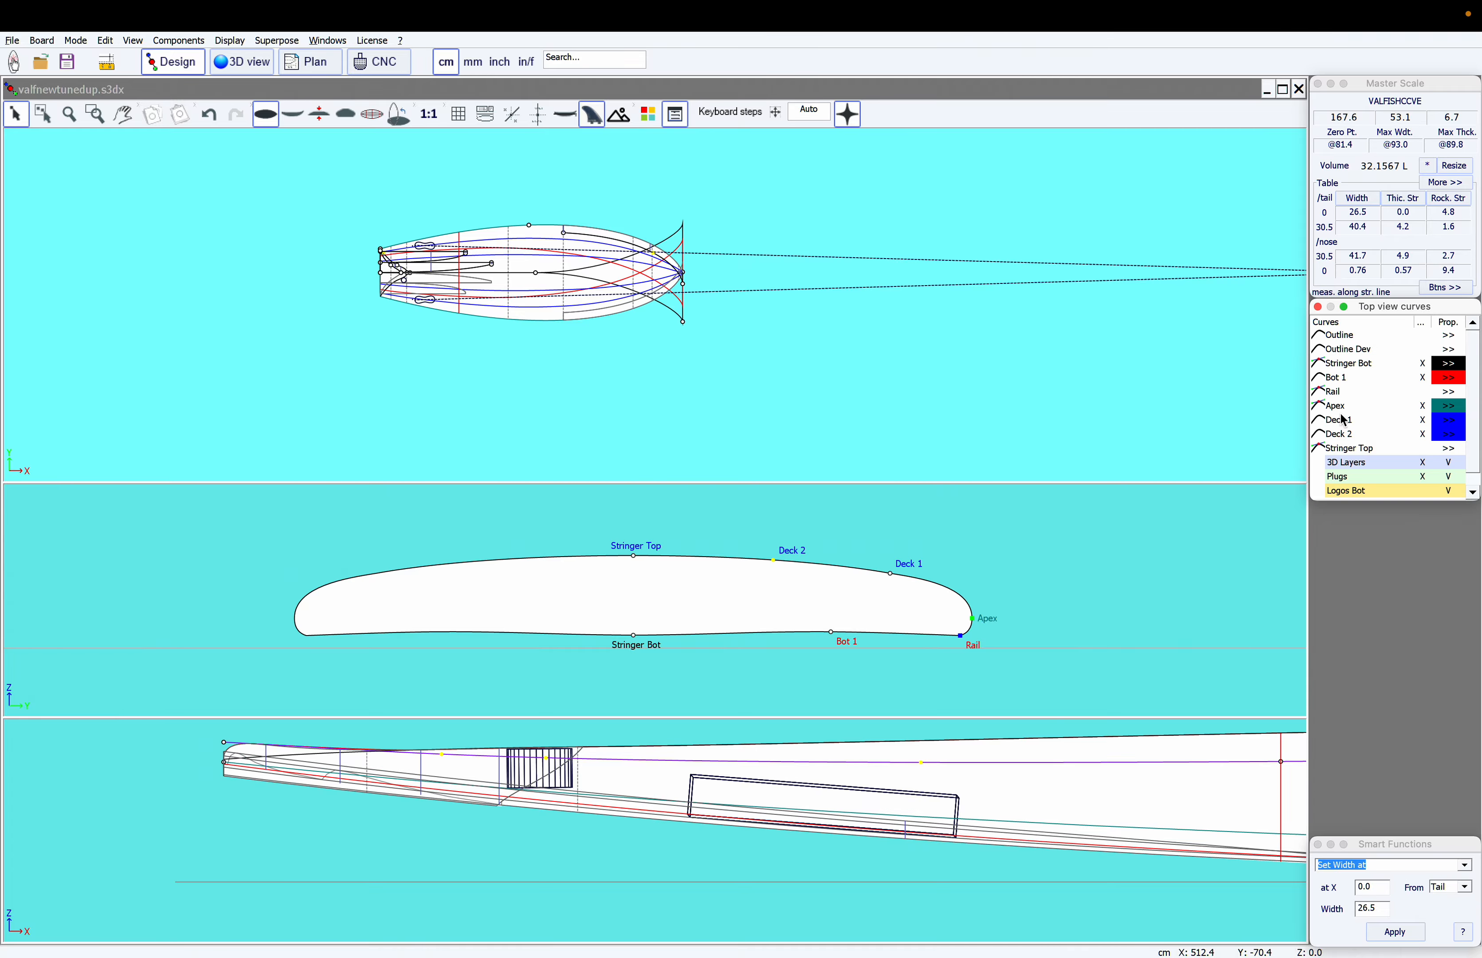
scroll(1343, 421, "down", 1)
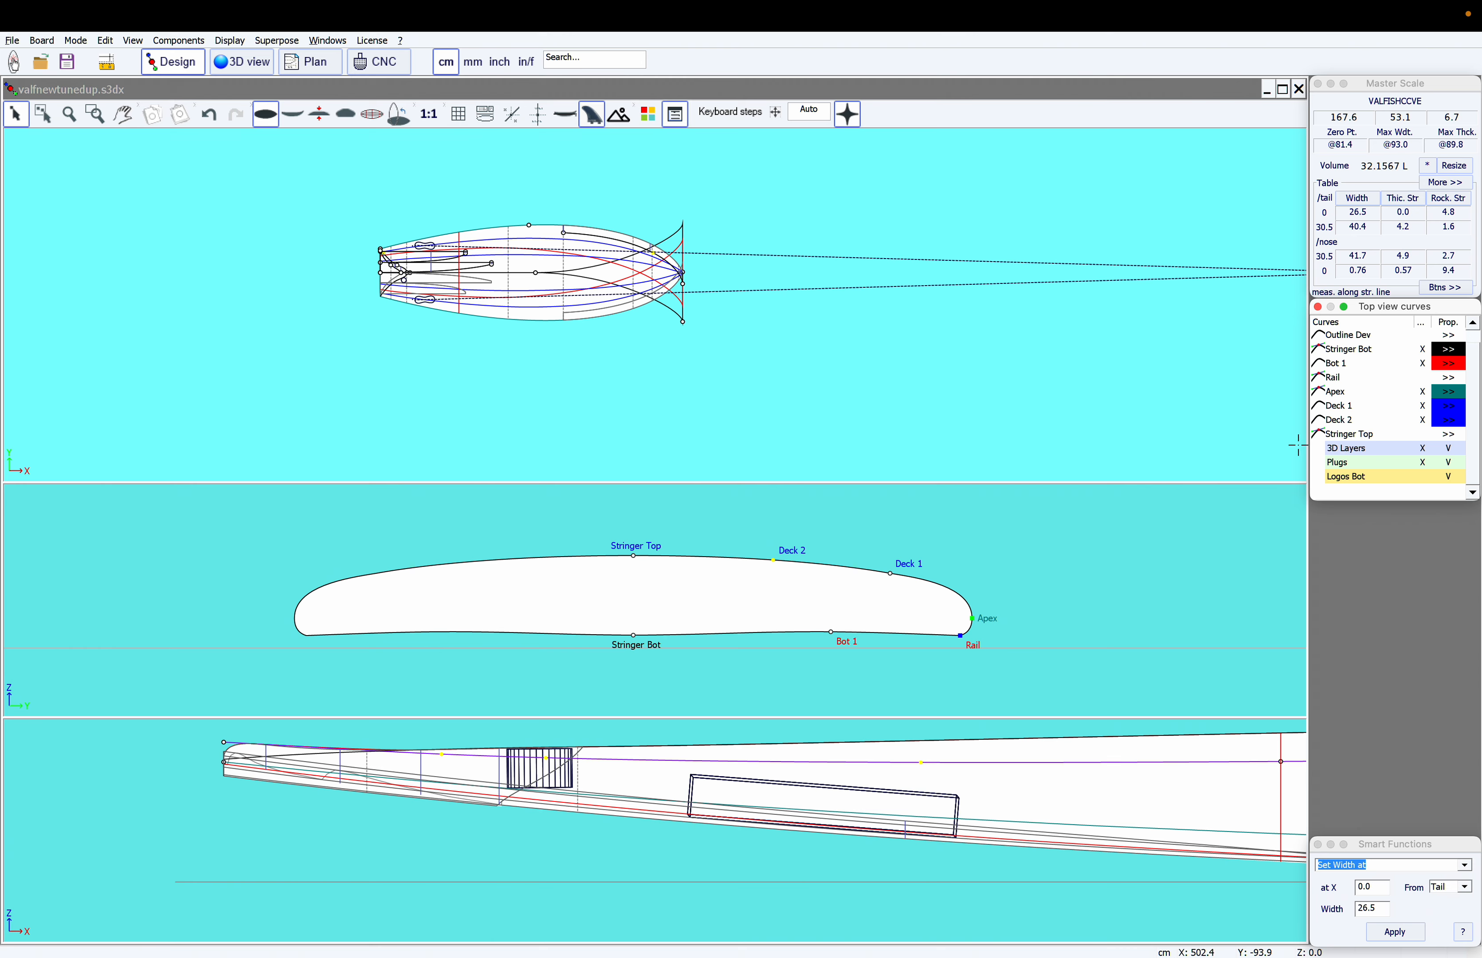
left_click(1347, 450)
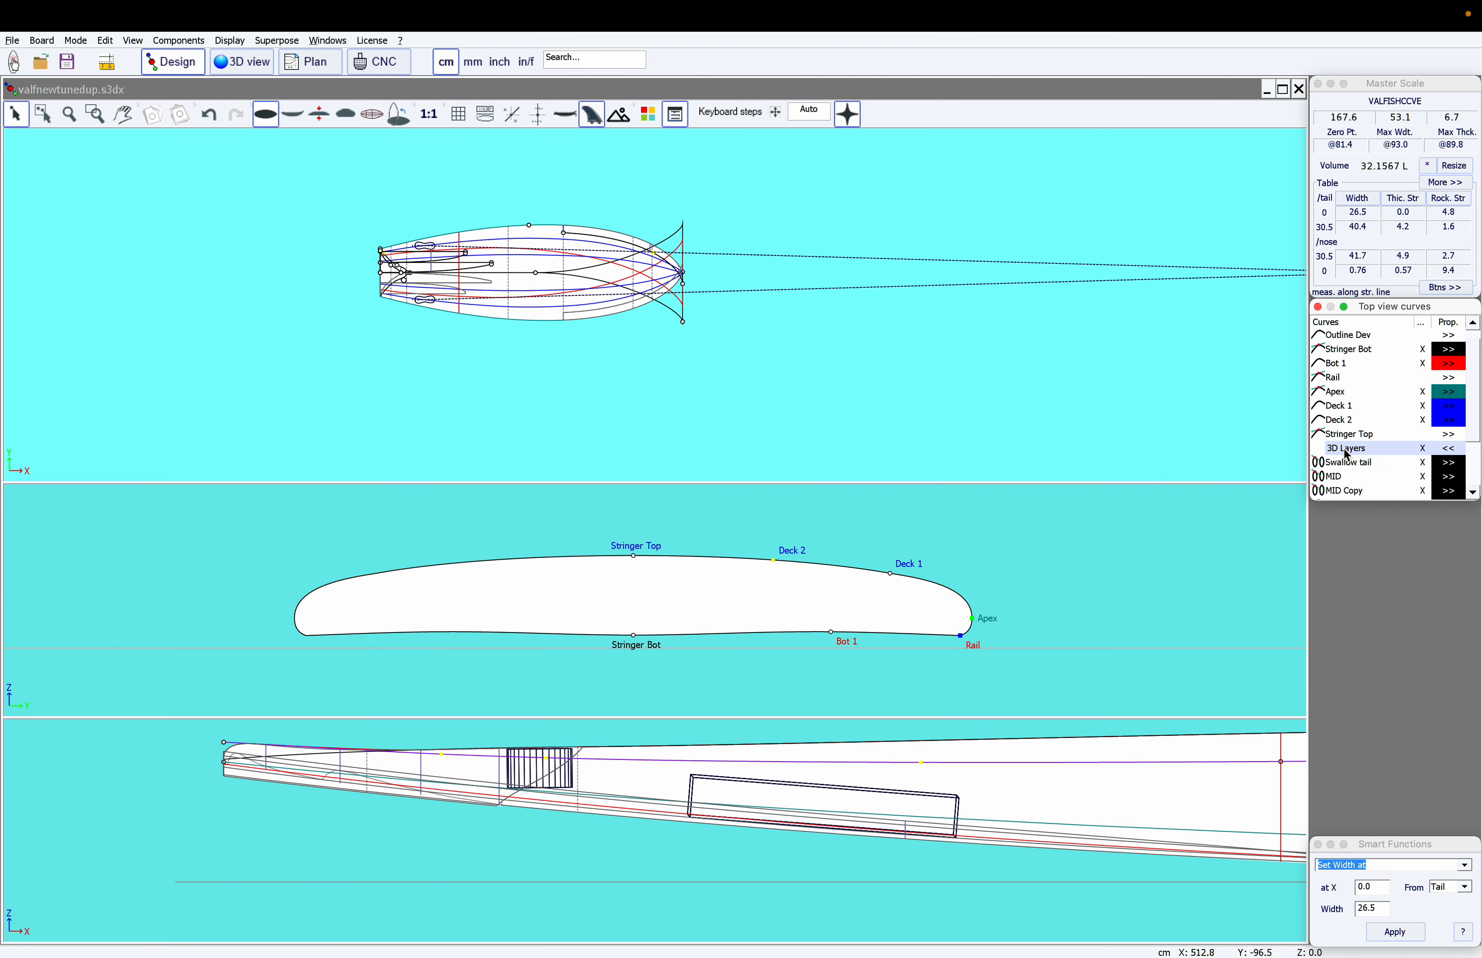
double_click(1355, 464)
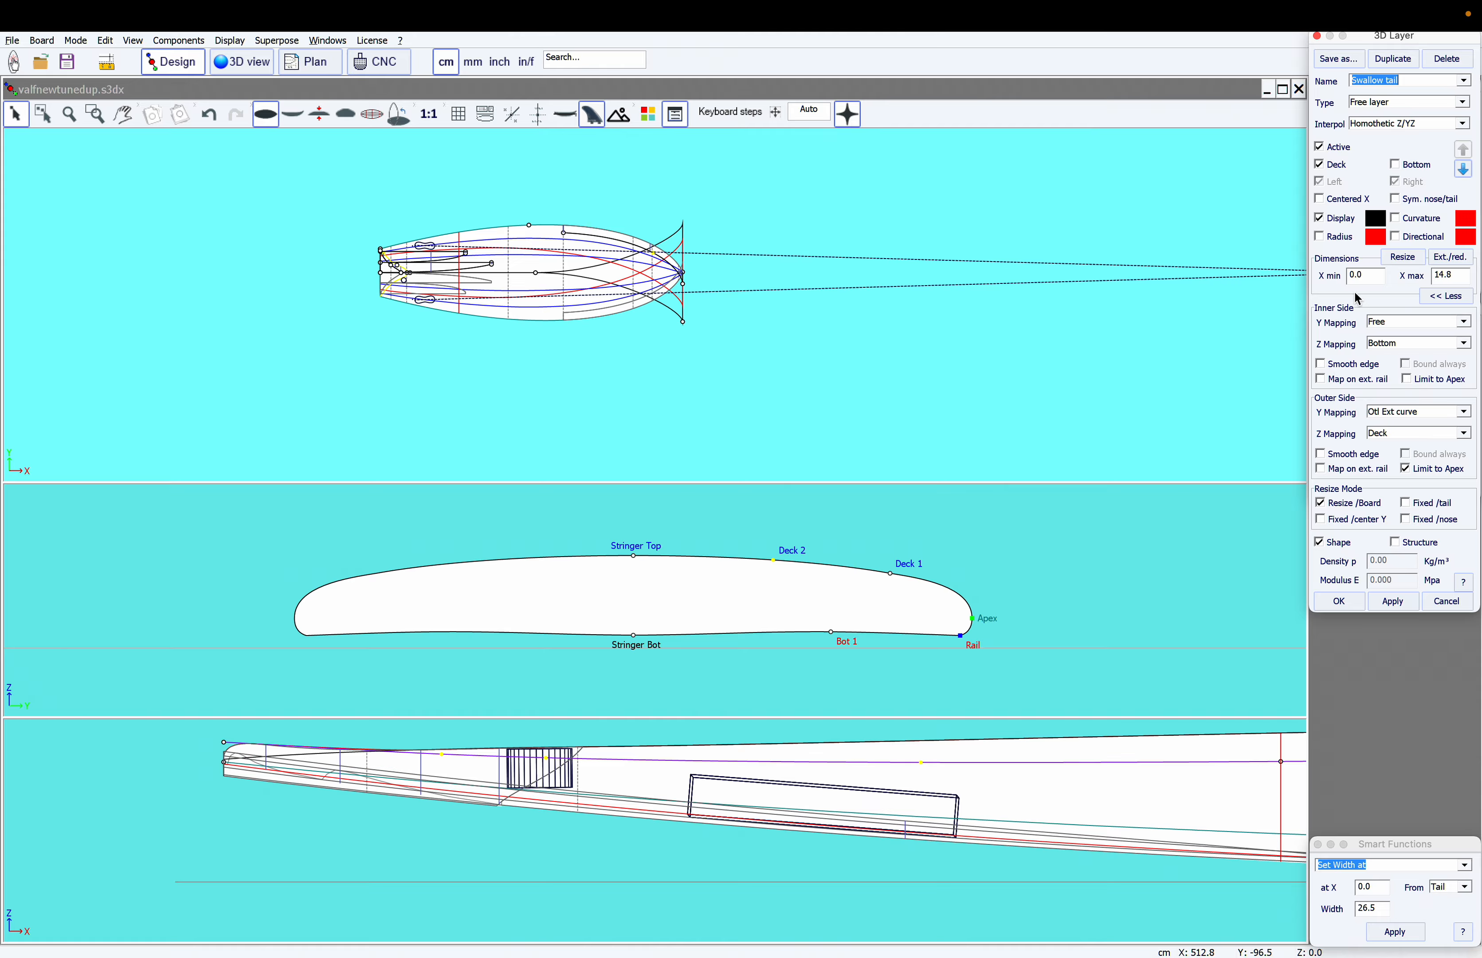
left_click(1320, 148)
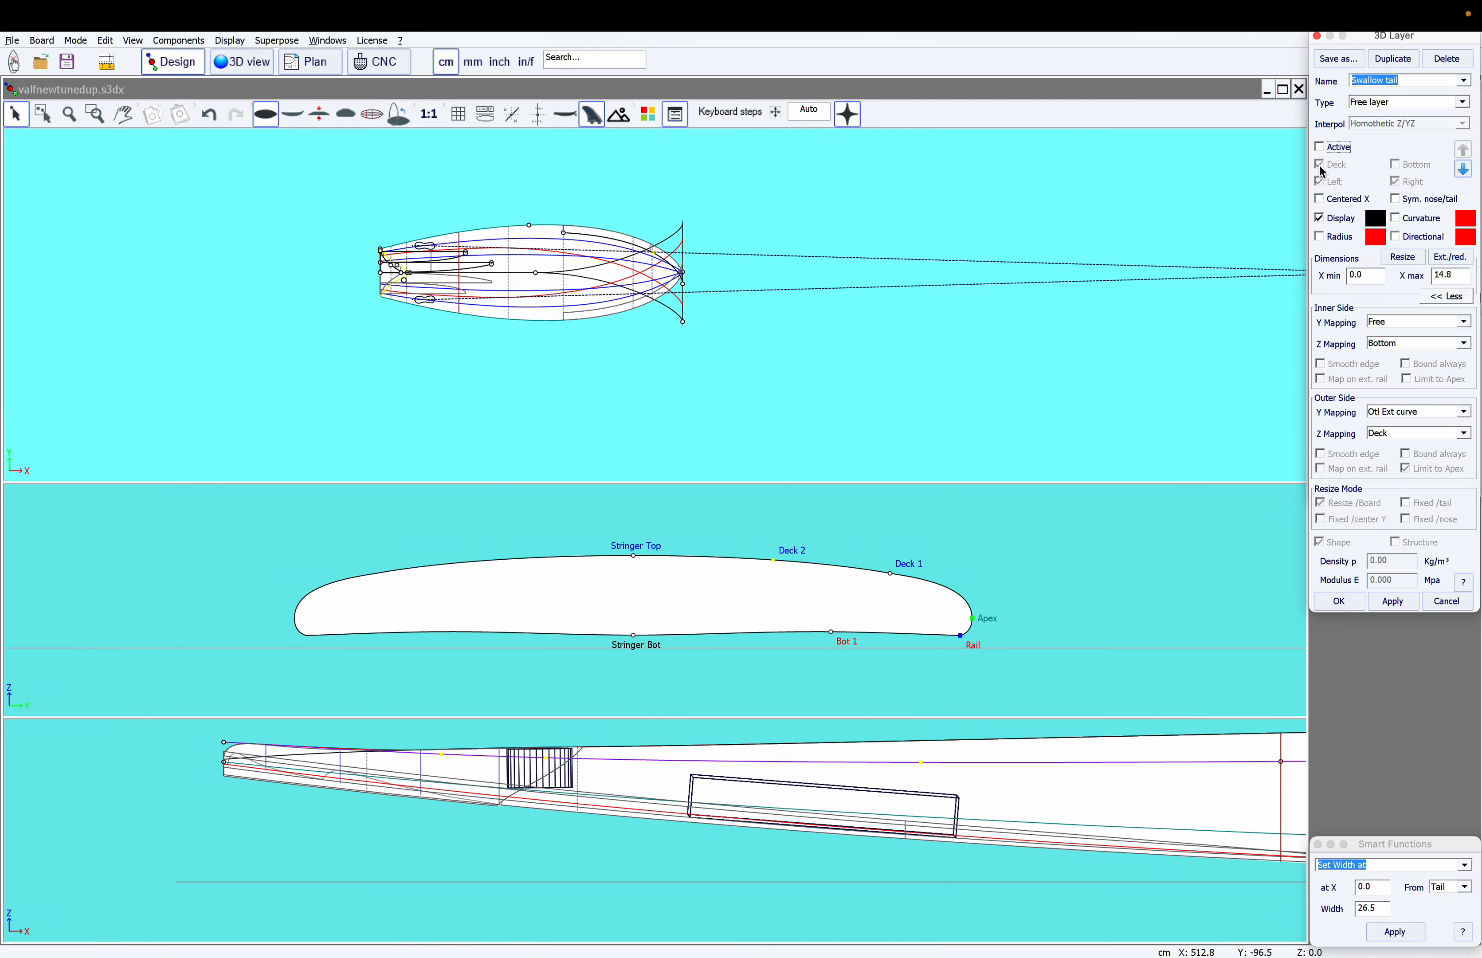
left_click(1338, 601)
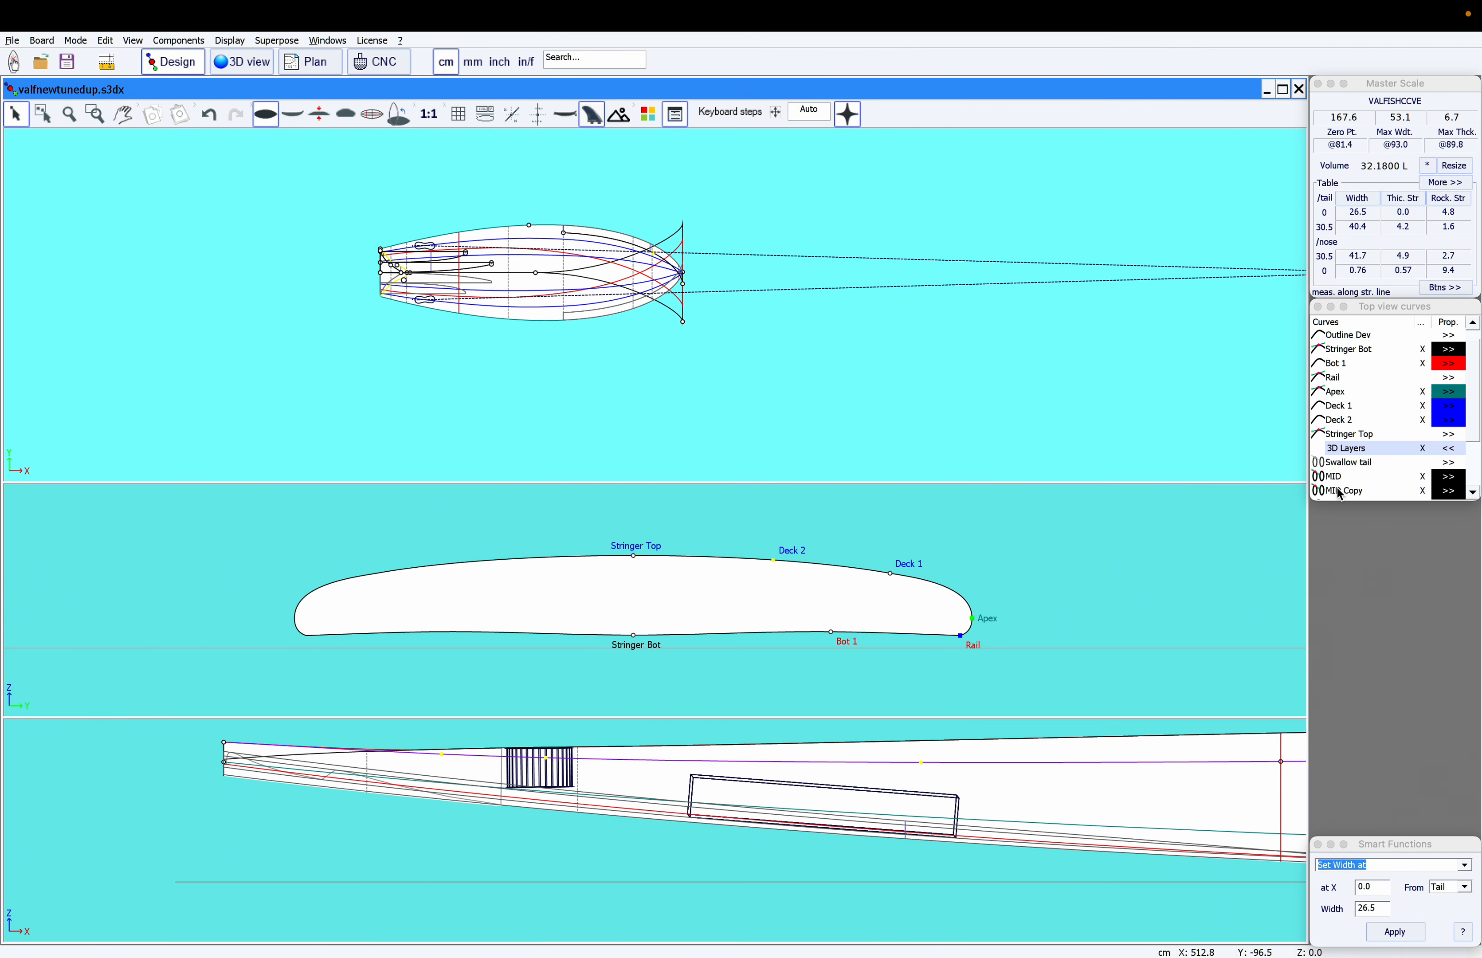
- Deactivate the MID 3D layer on the board's bottom
double_click(1333, 479)
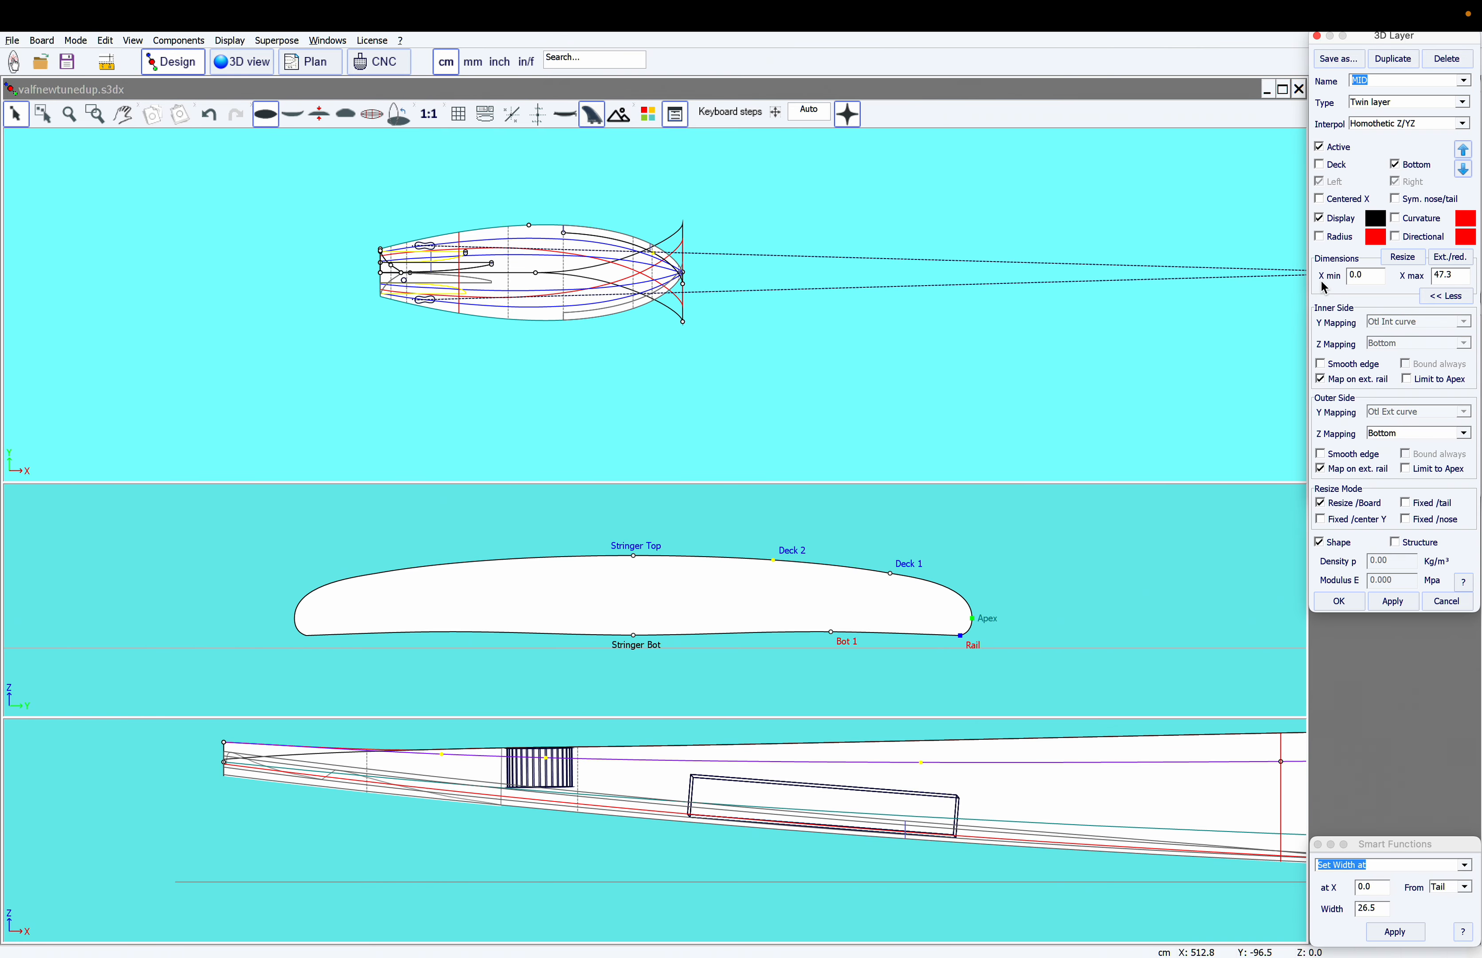
left_click(1321, 148)
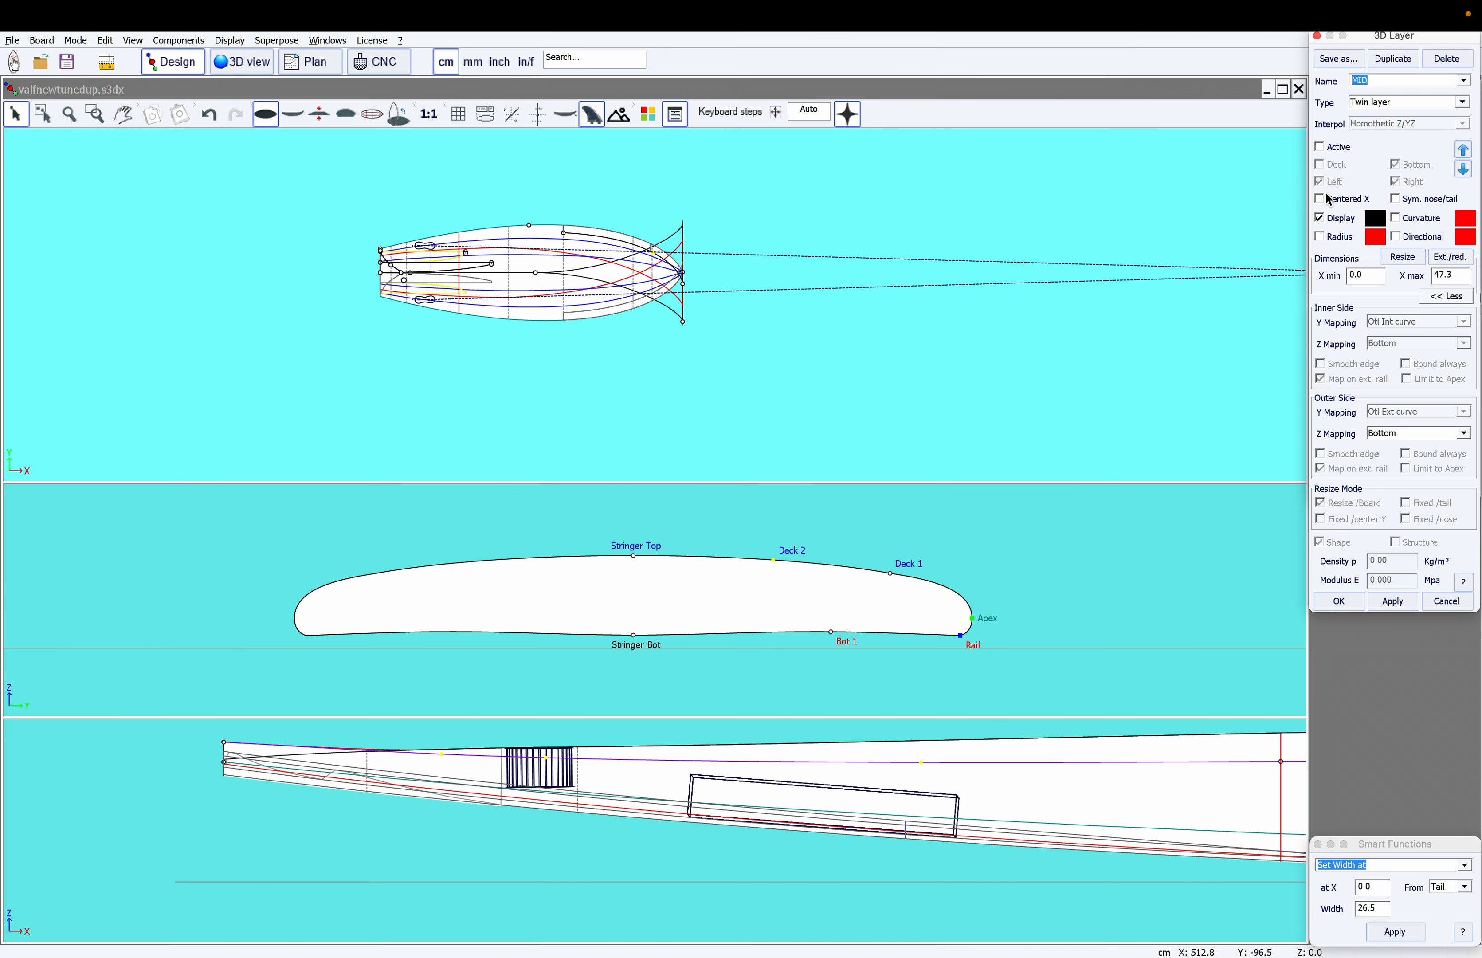
left_click(1343, 603)
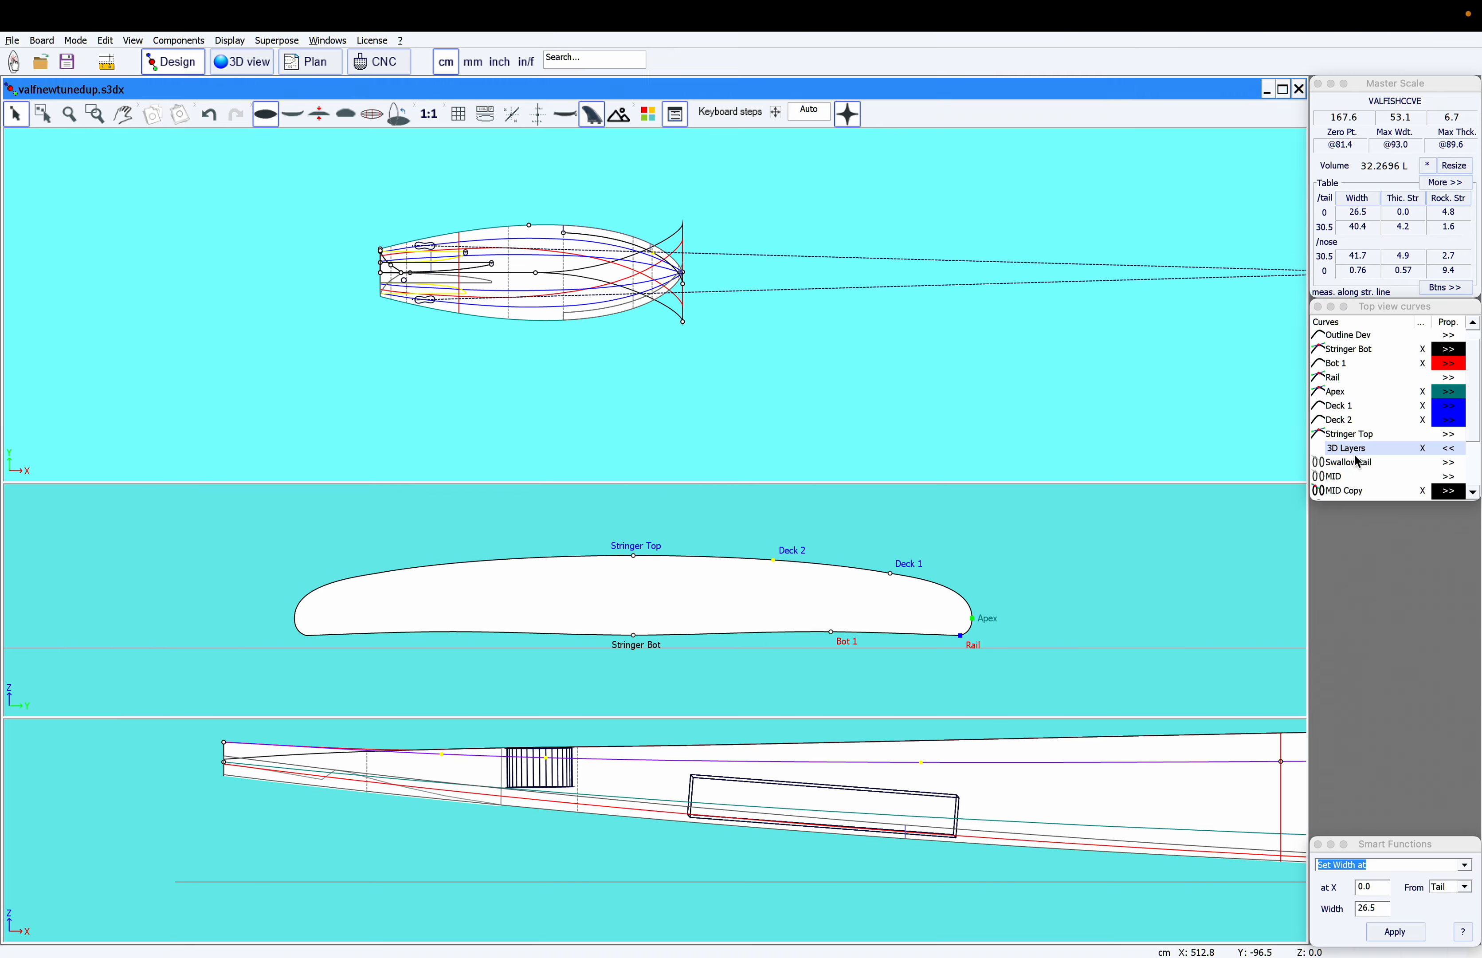
- Deactivate the MID Copy 3D layer and make the cross-section view active
scroll(1358, 461, "down", 1)
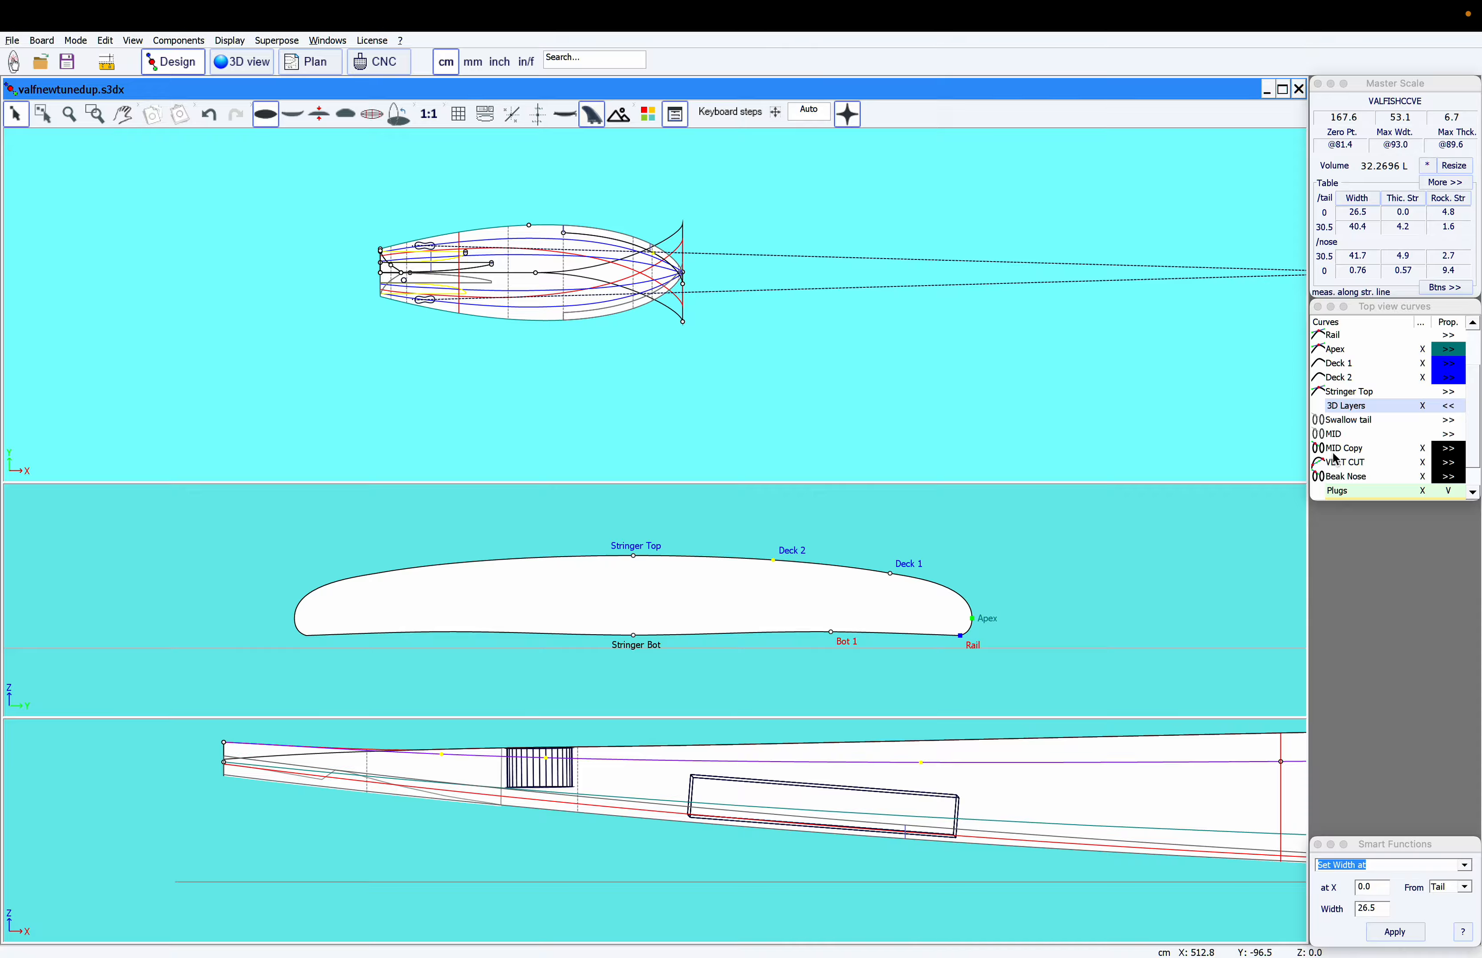
double_click(1334, 456)
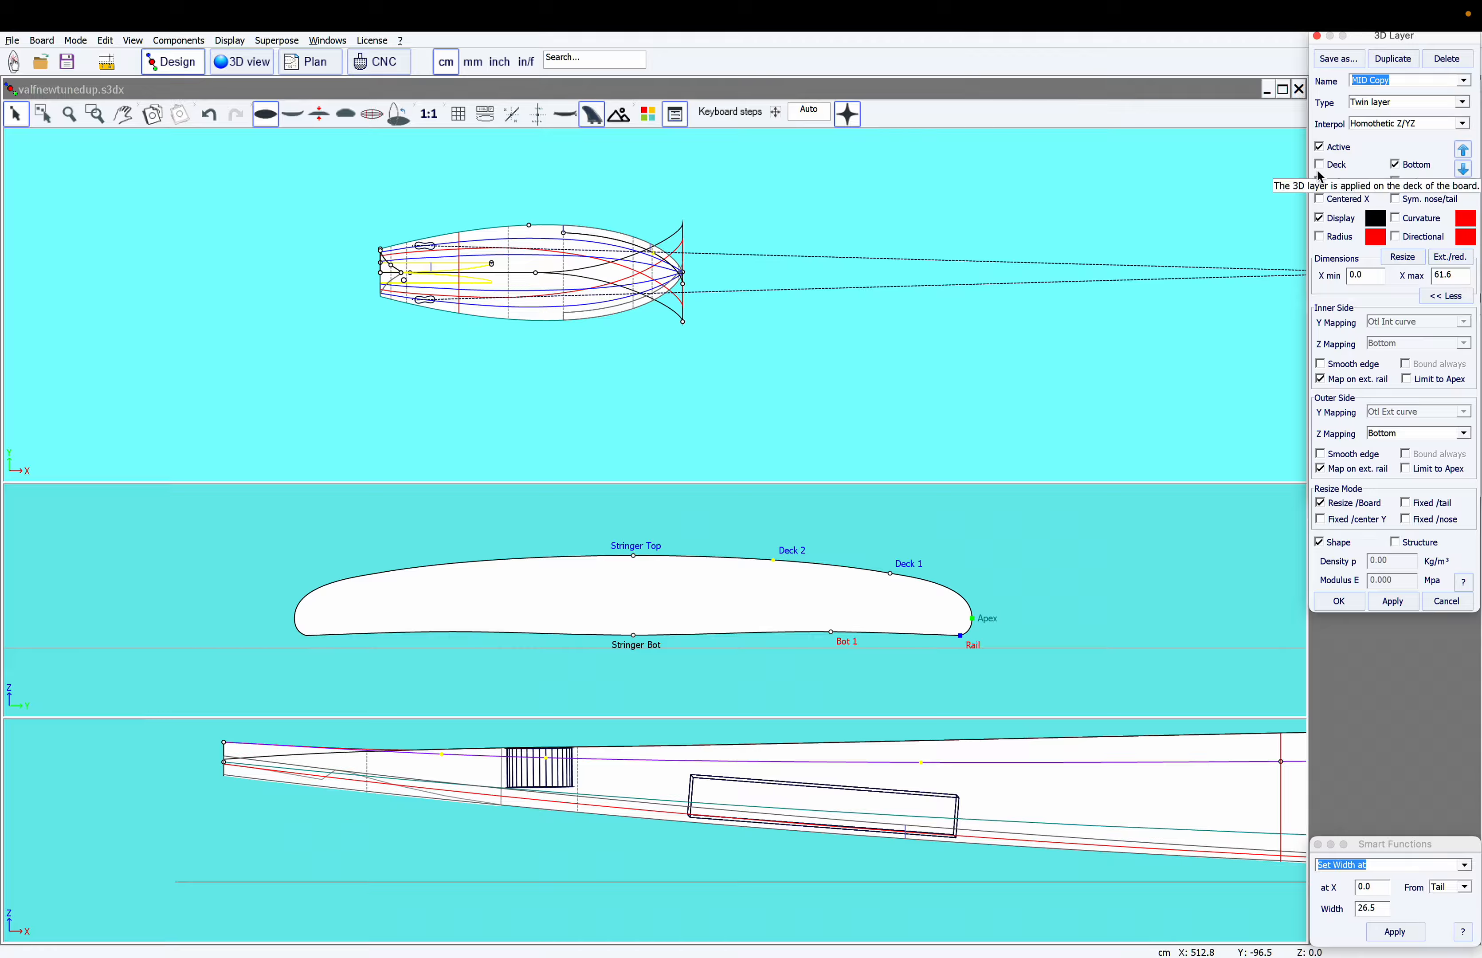
left_click(1318, 148)
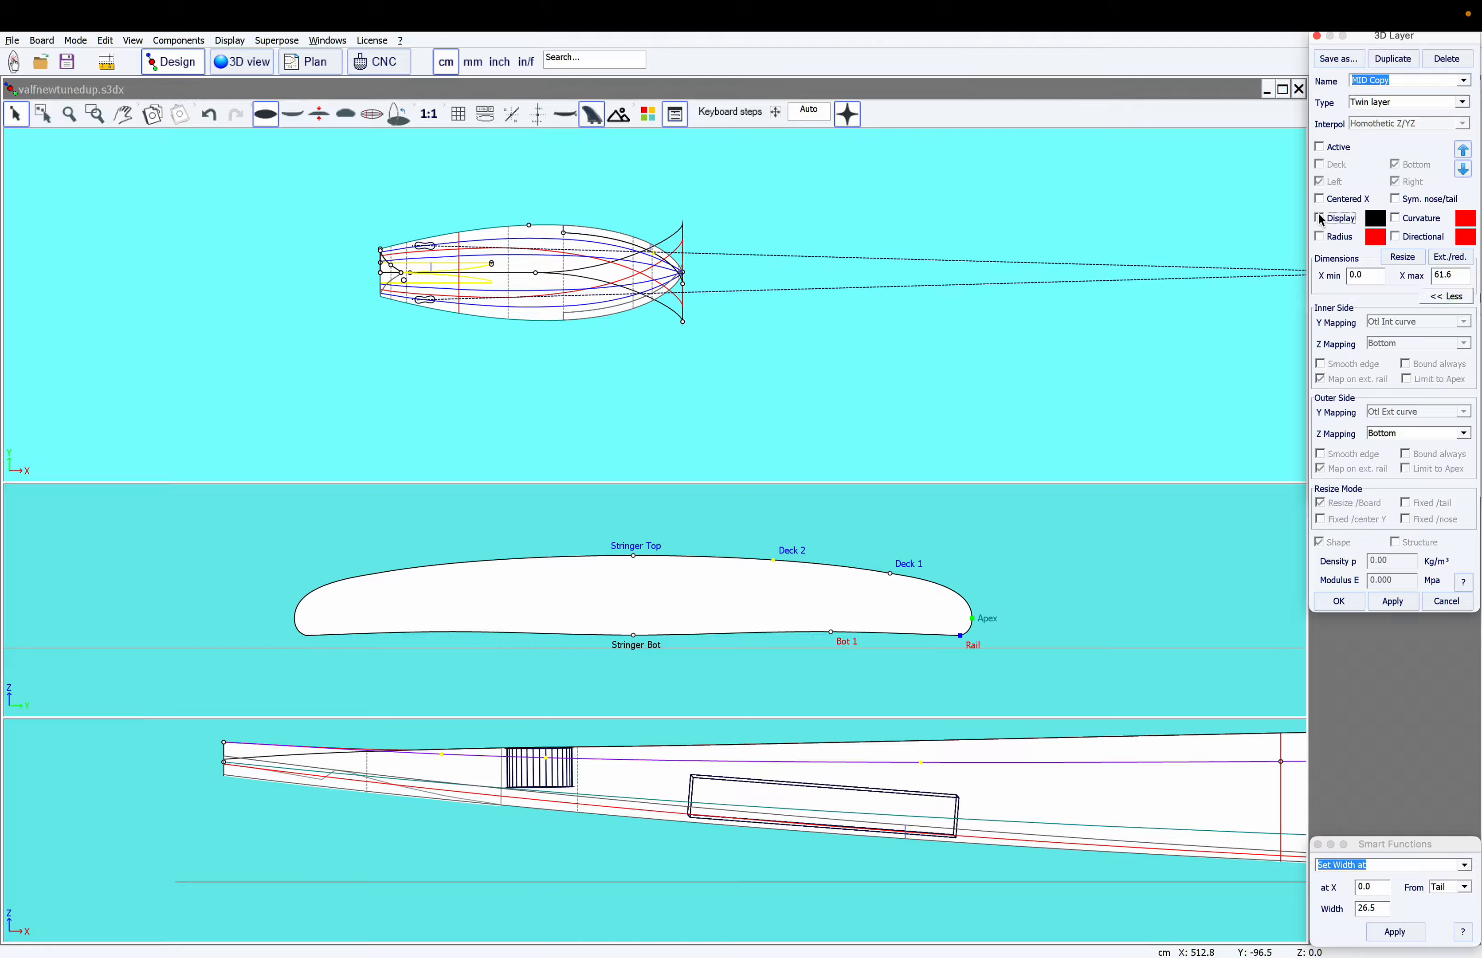
left_click(1340, 597)
left_click(1344, 601)
left_click(913, 698)
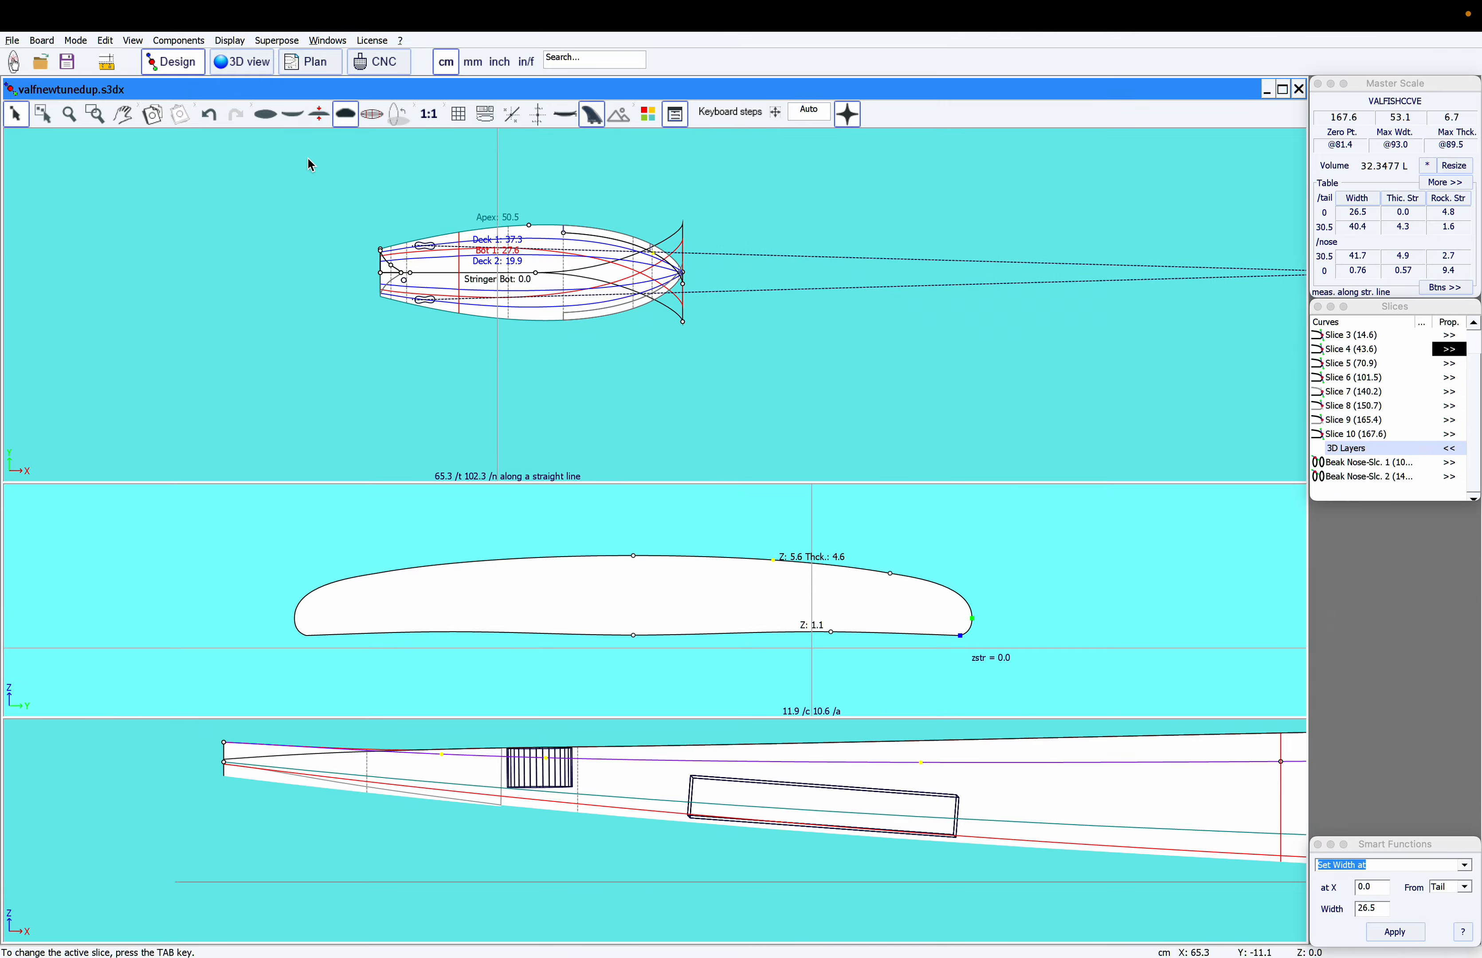
- Switch to the 3D view and examine the swallow tail cutout and the deck around it from several angles
left_click(243, 62)
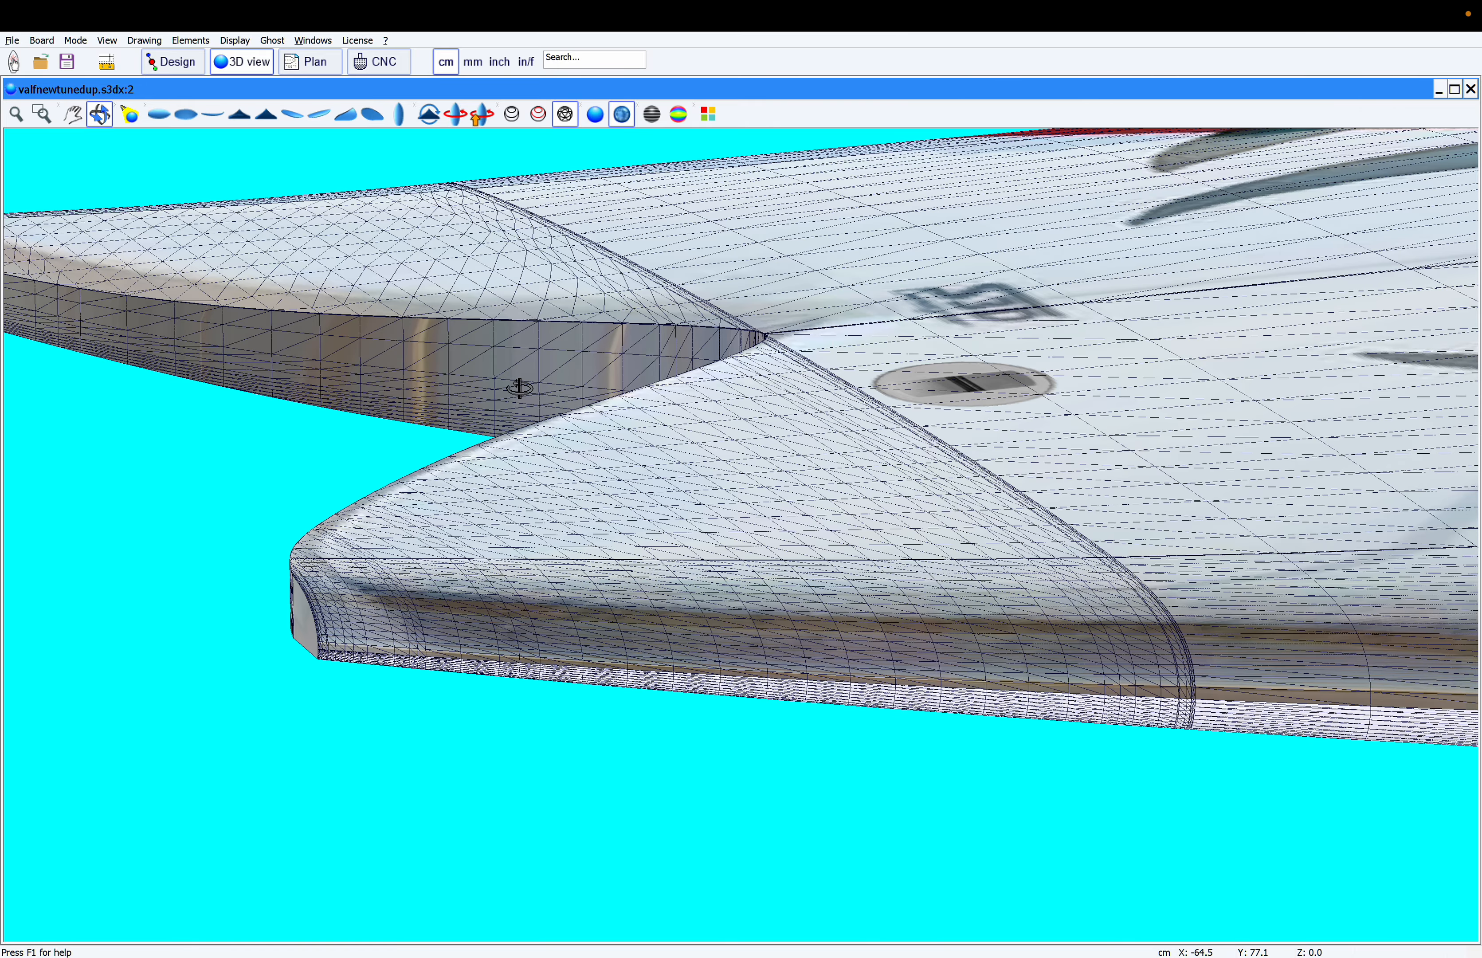
left_click_drag(508, 556, 601, 845)
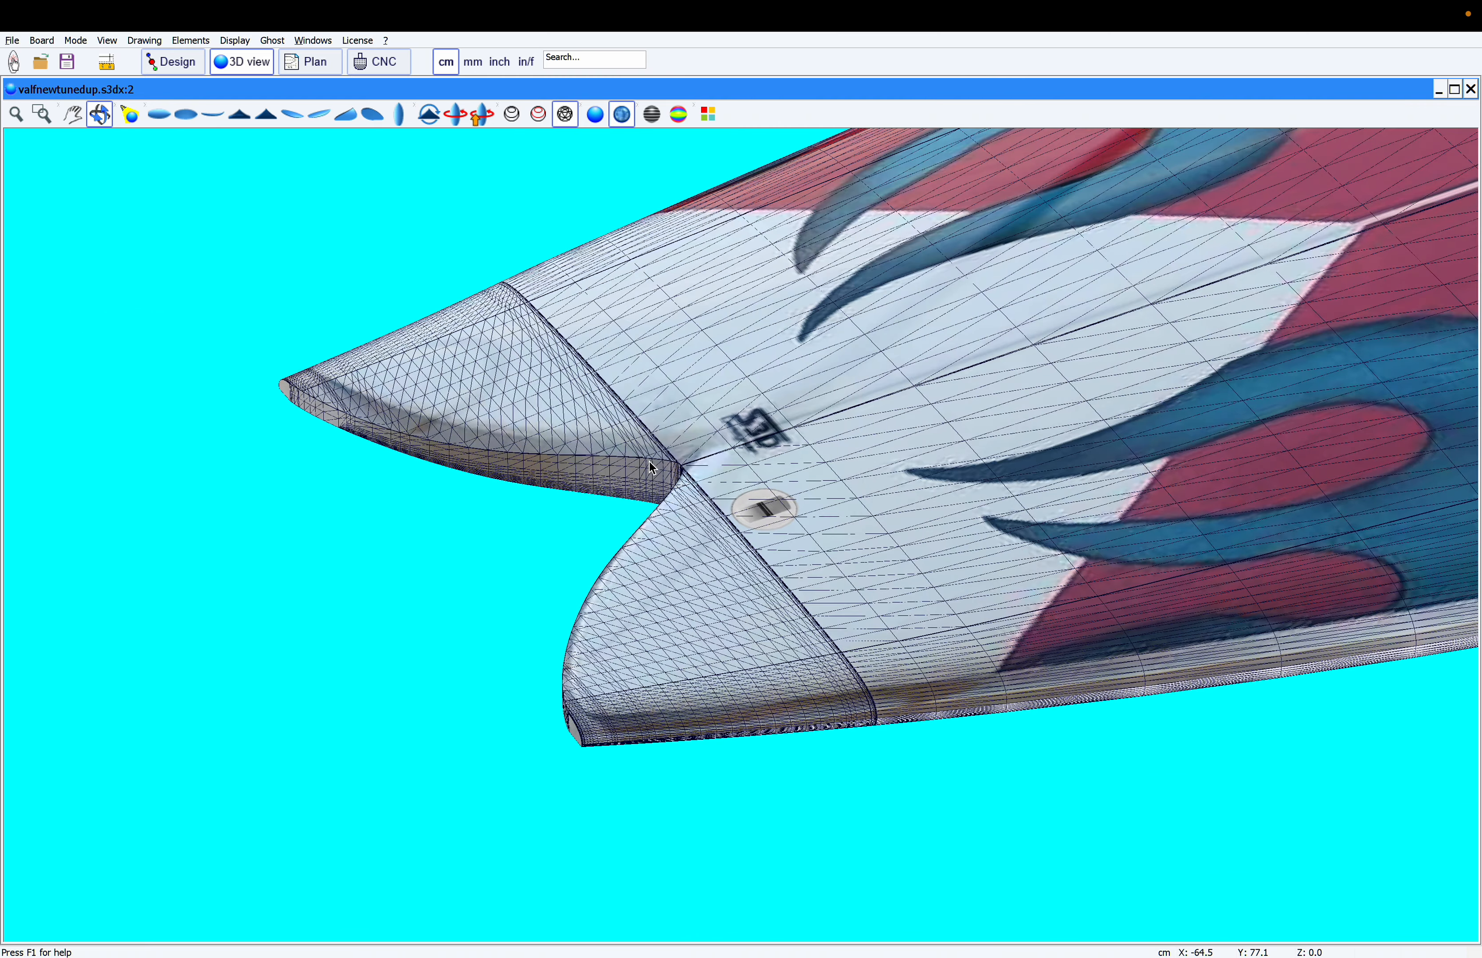
scroll(646, 462, "up", 2)
scroll(646, 462, "down", 3)
left_click_drag(754, 503, 553, 595)
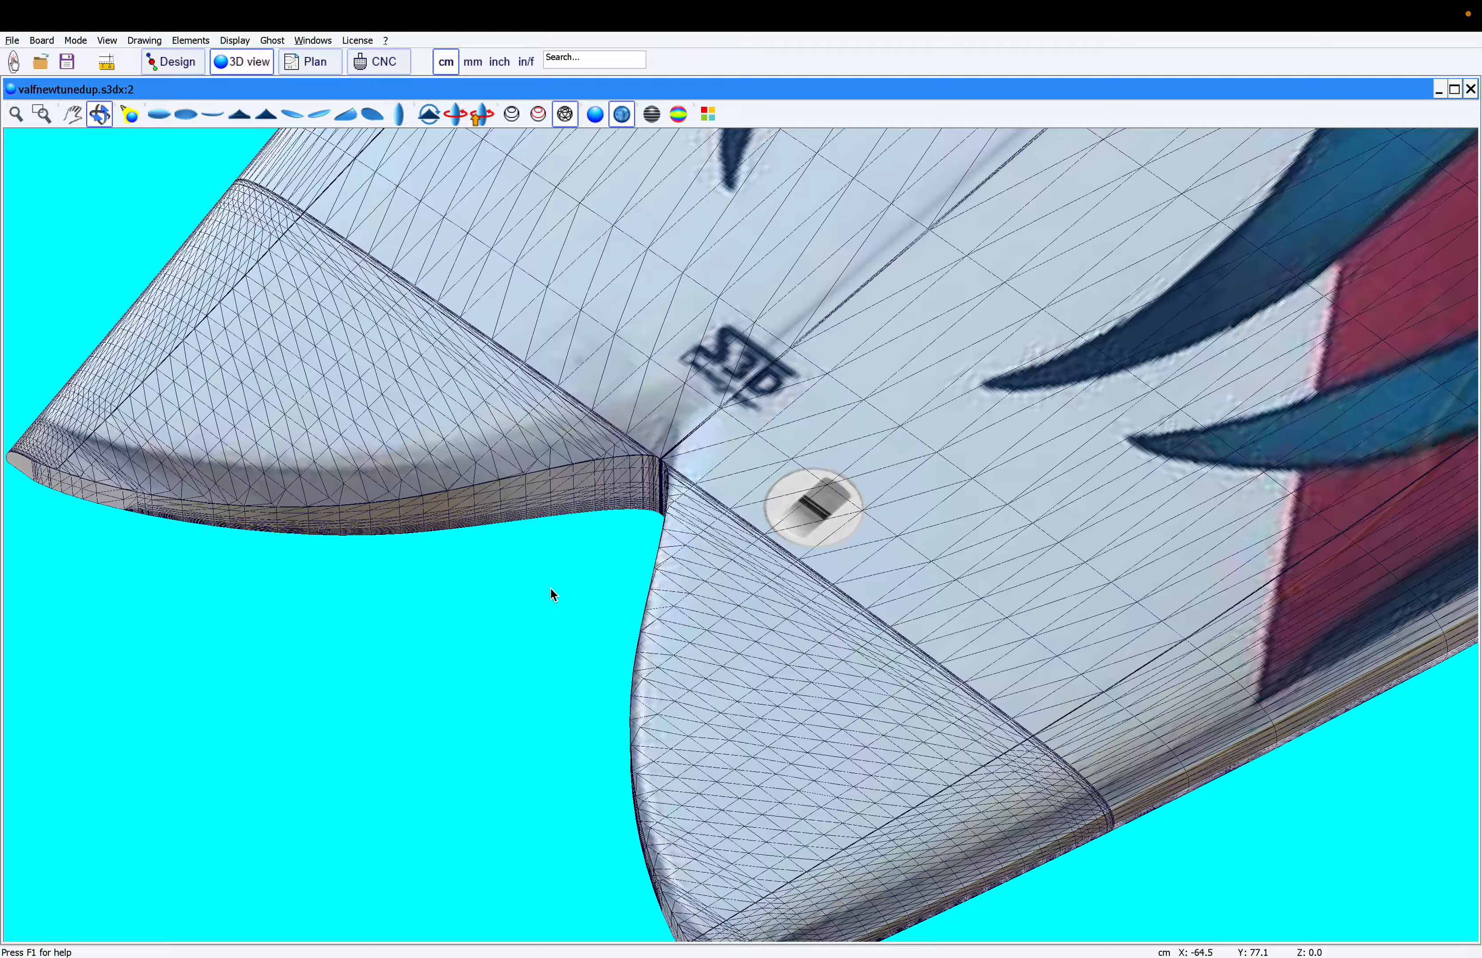
scroll(510, 546, "up", 3)
- Return to the design view and deactivate the VERT CUT 3D layer from the top-view curves
left_click(172, 62)
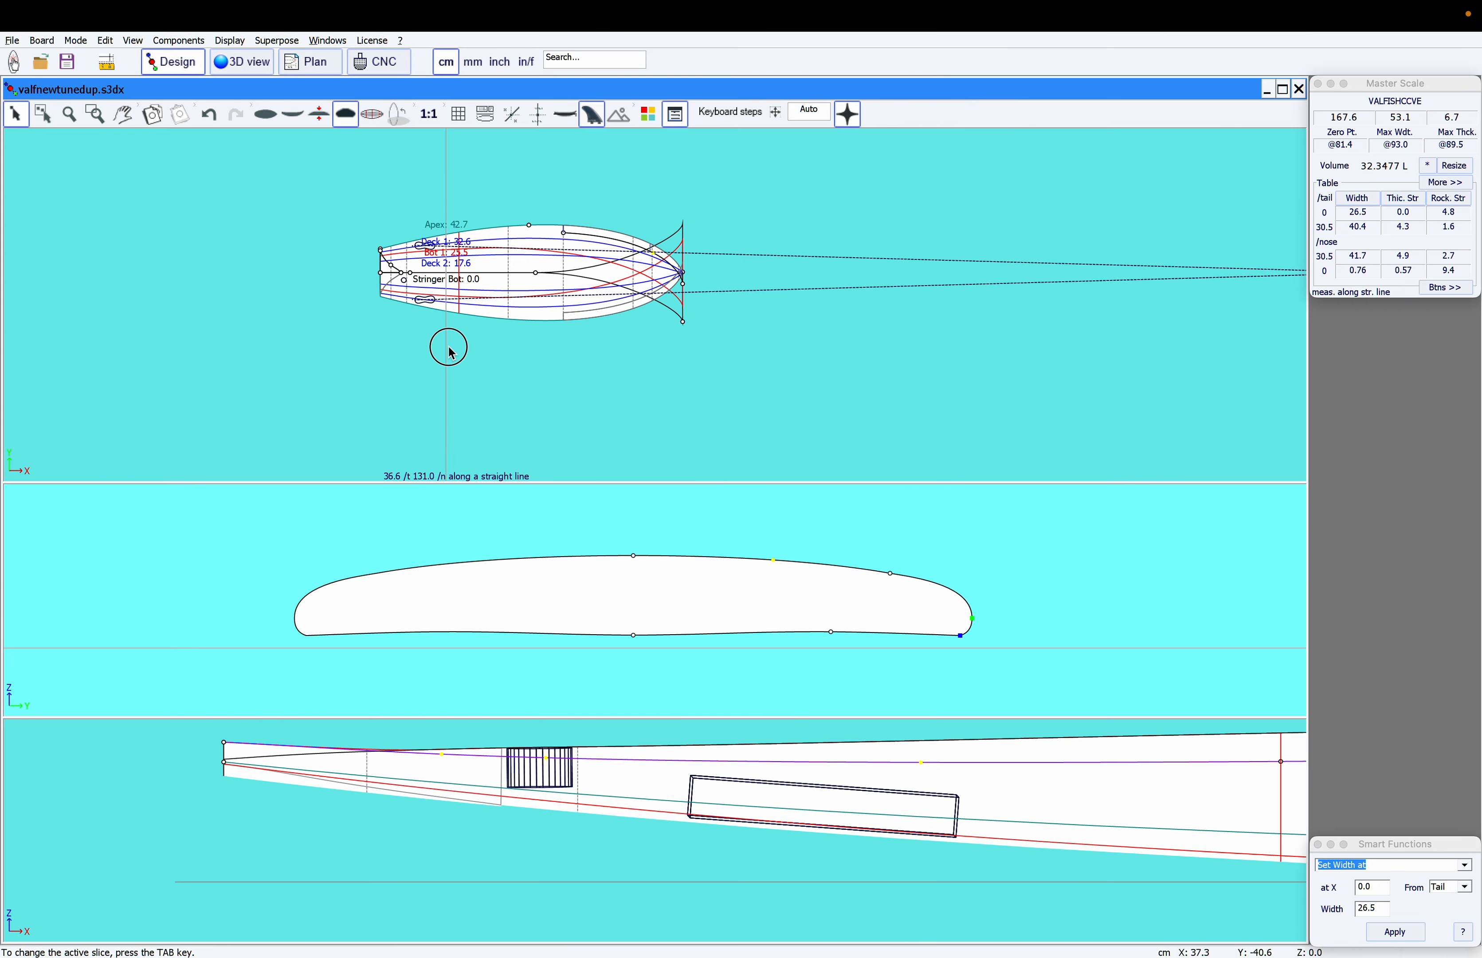
left_click(933, 519)
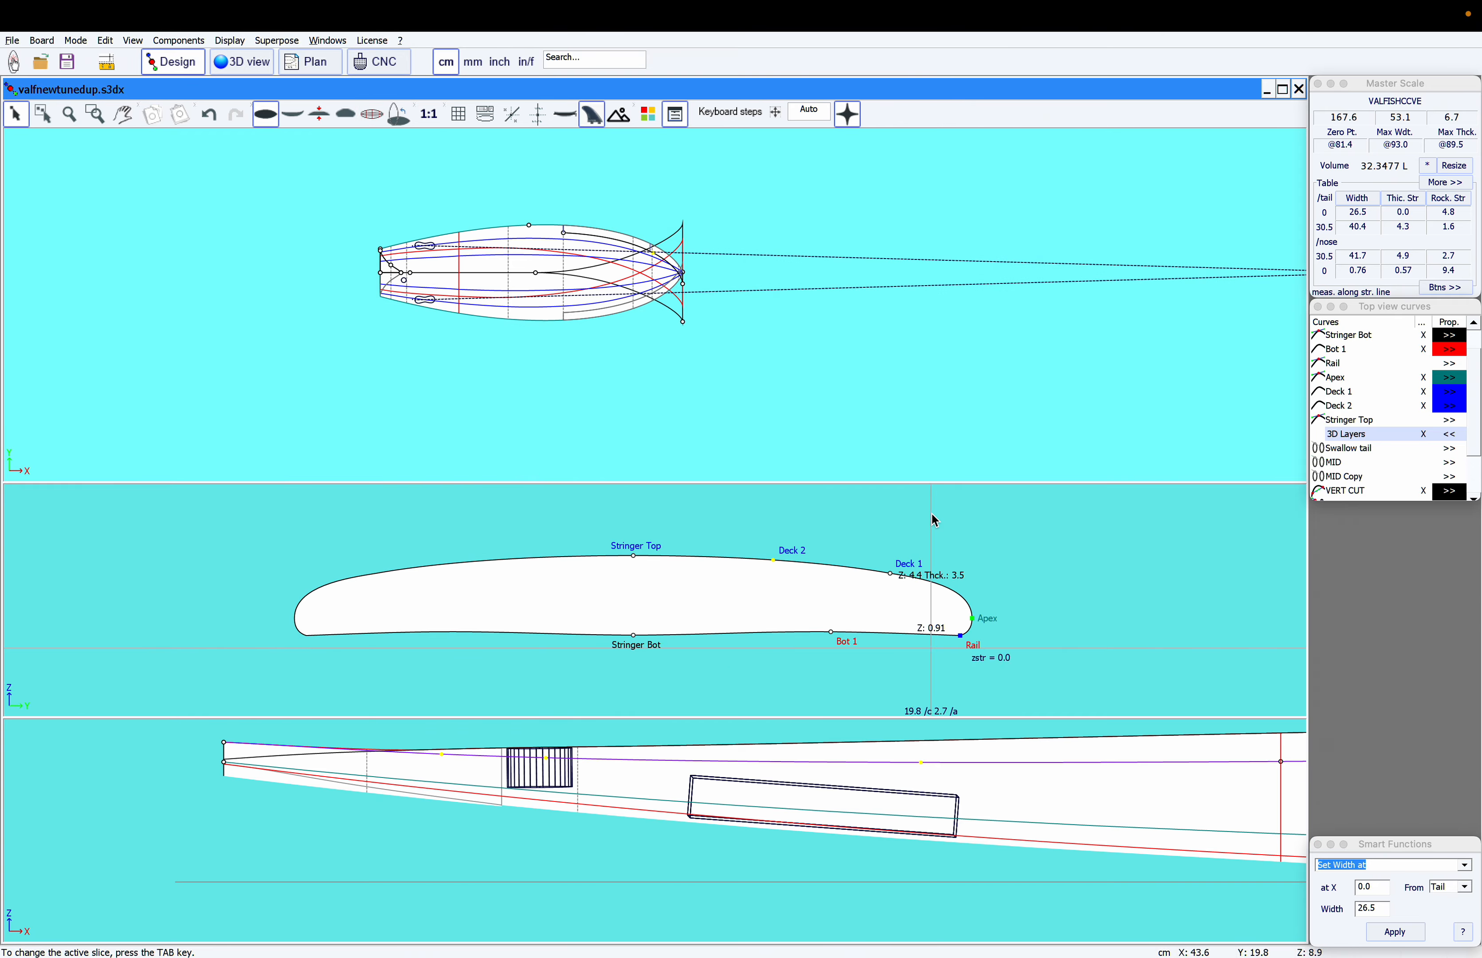
double_click(1347, 492)
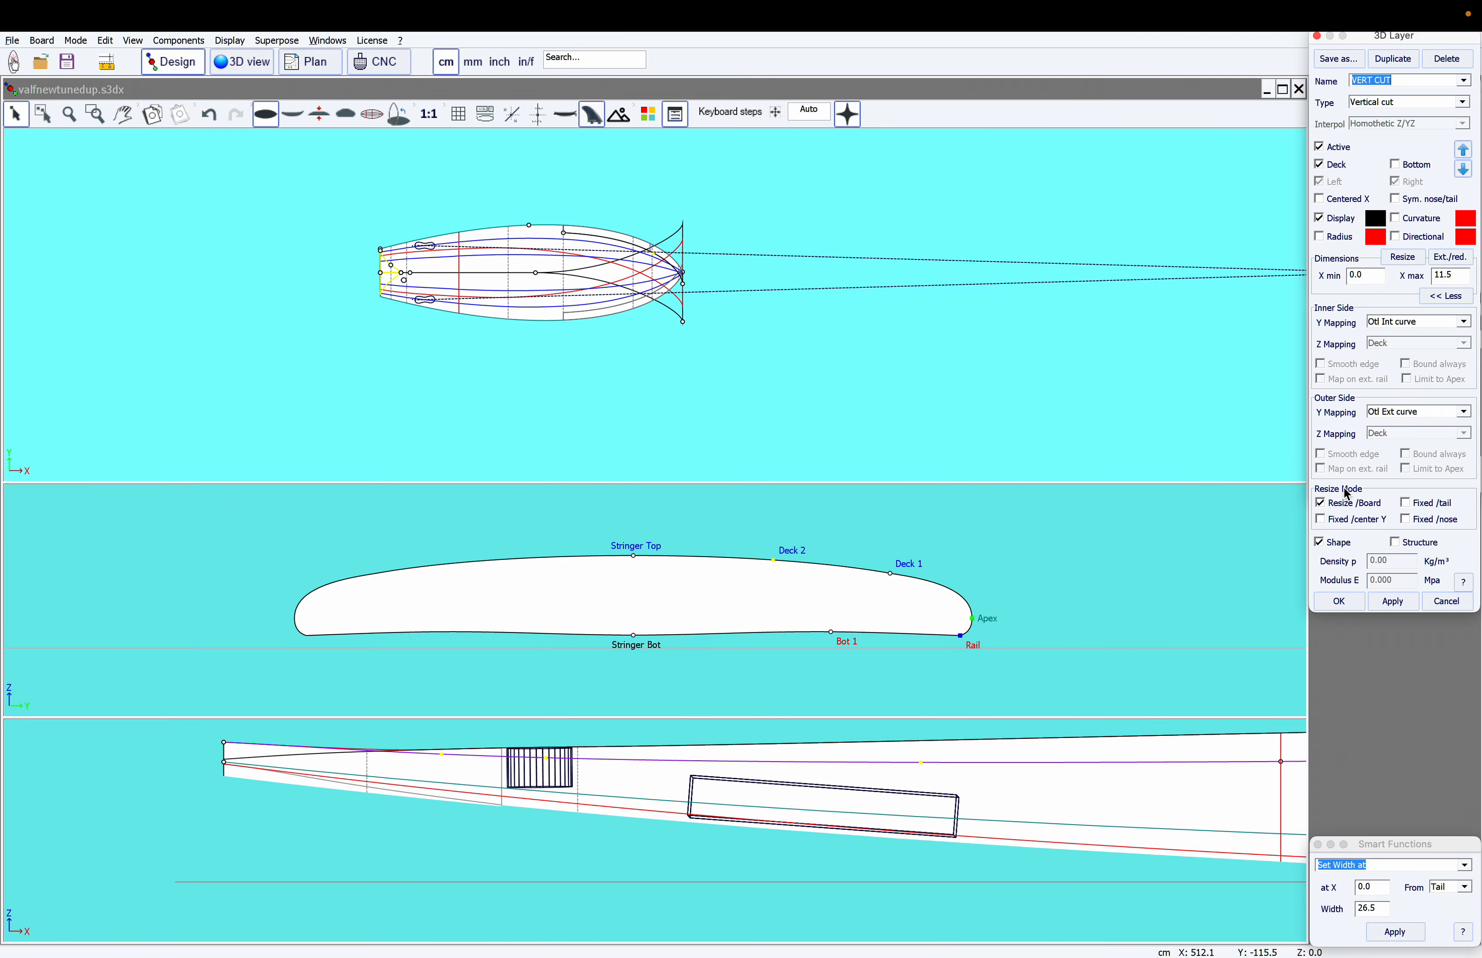
left_click(1319, 147)
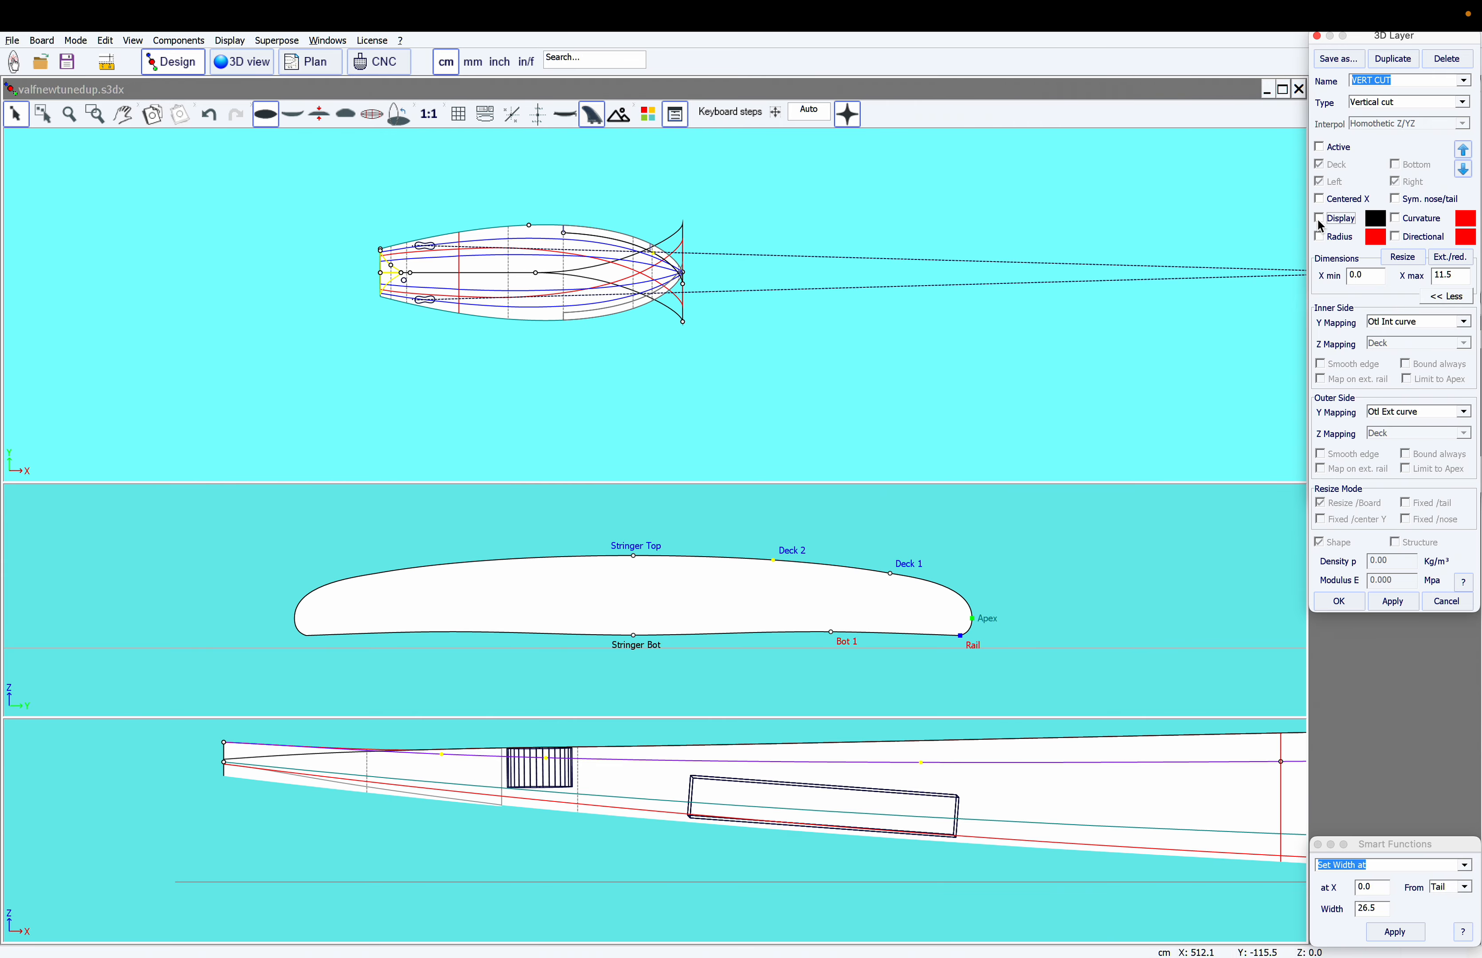
left_click(1339, 602)
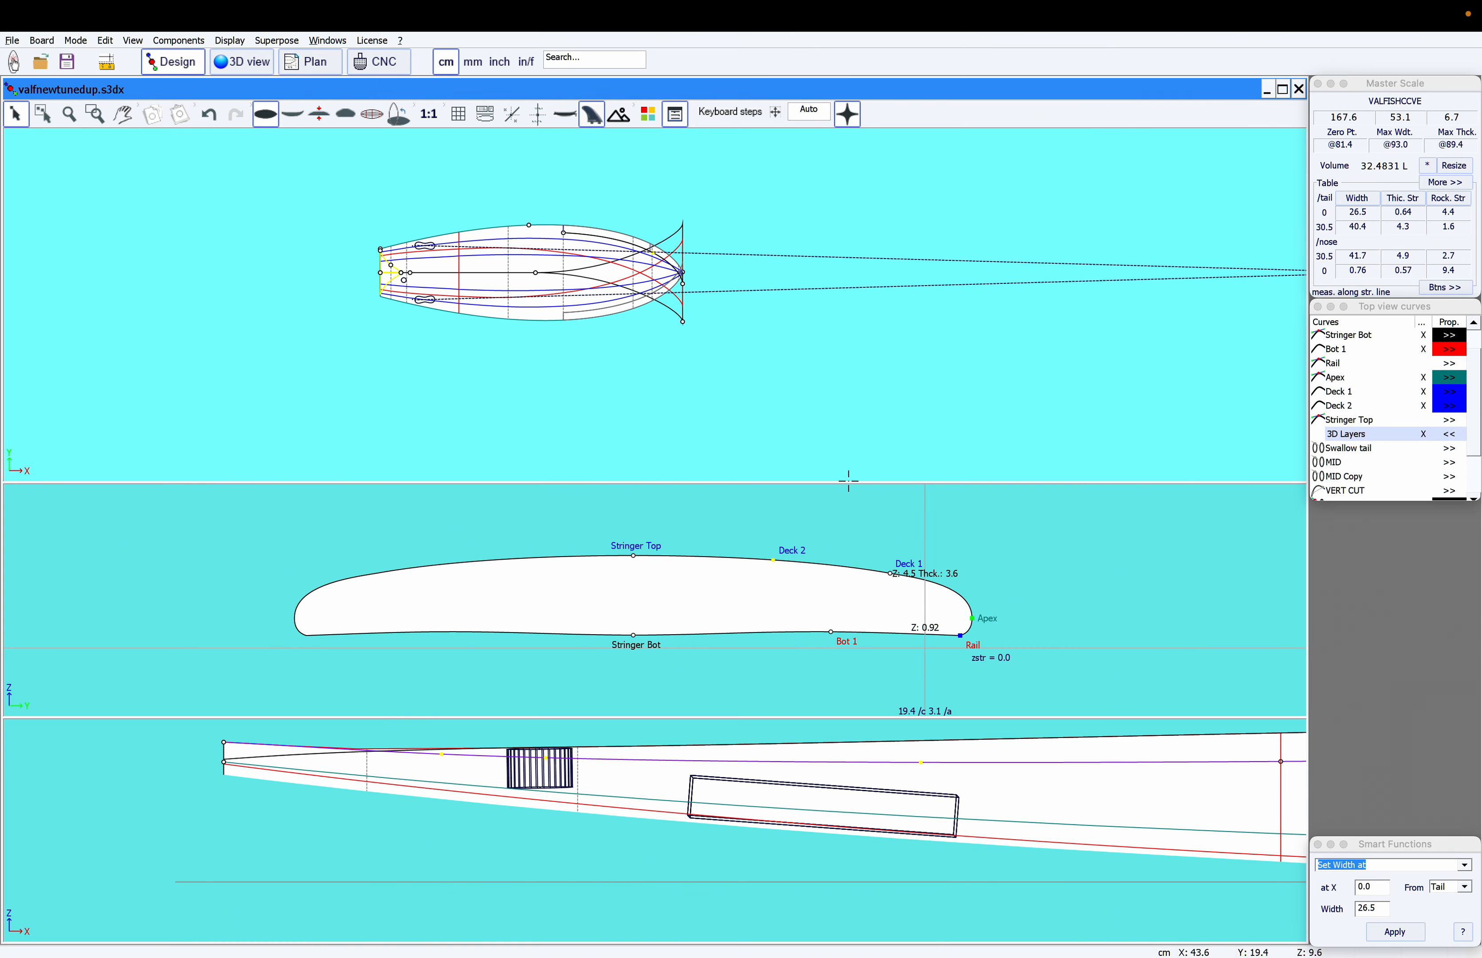
- Examine the whole board in the 3D view, from the full deck outline to an oblique view over the tail
left_click(261, 61)
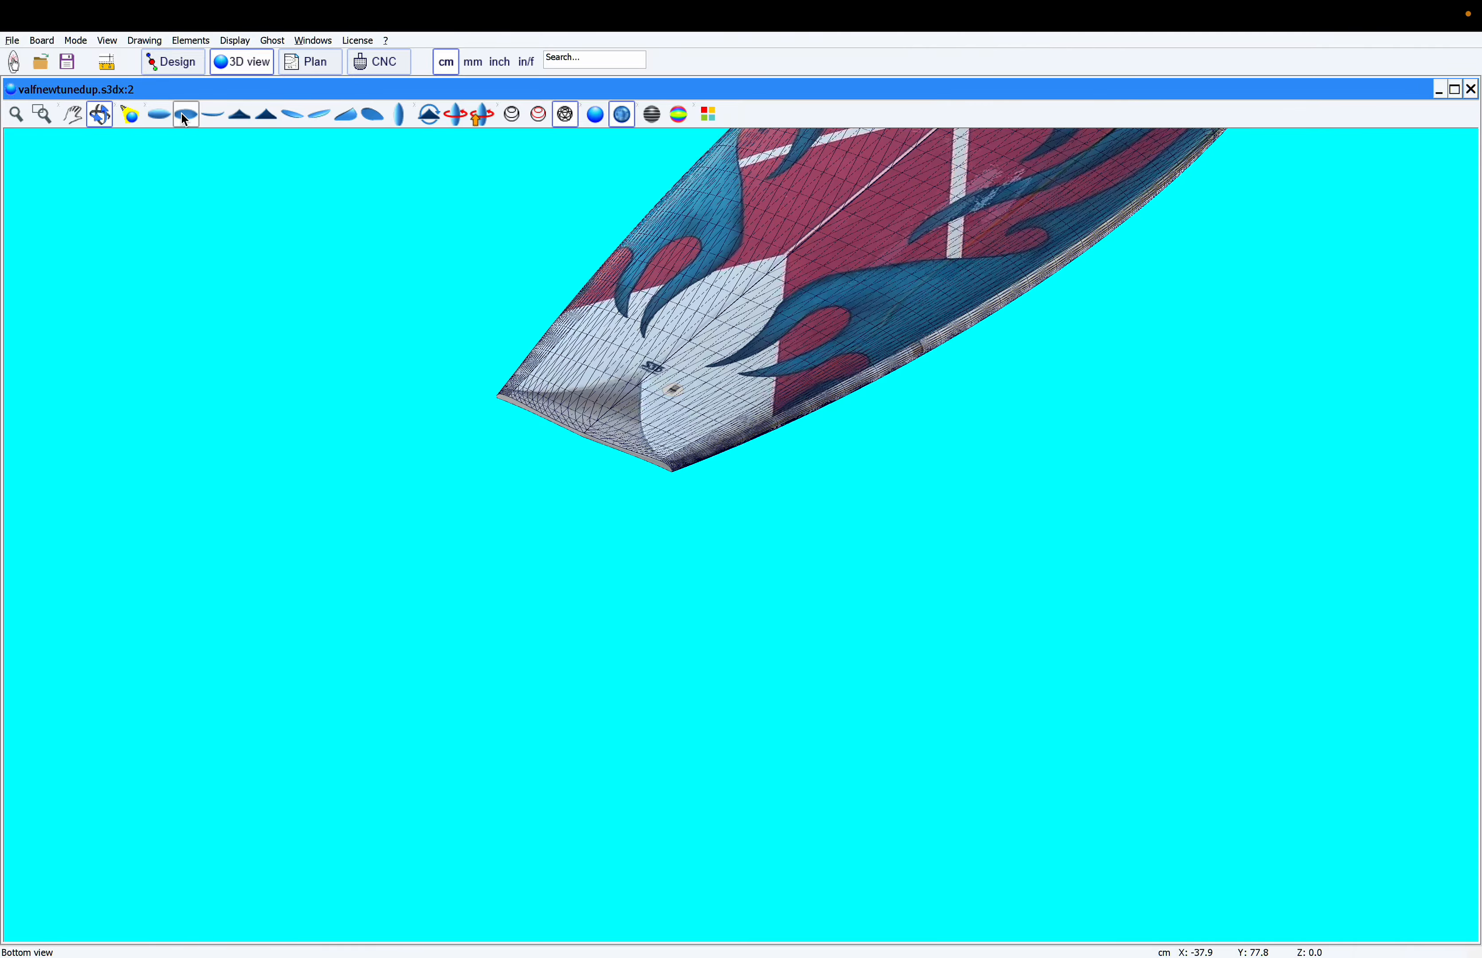
left_click(183, 114)
left_click_drag(734, 334, 751, 772)
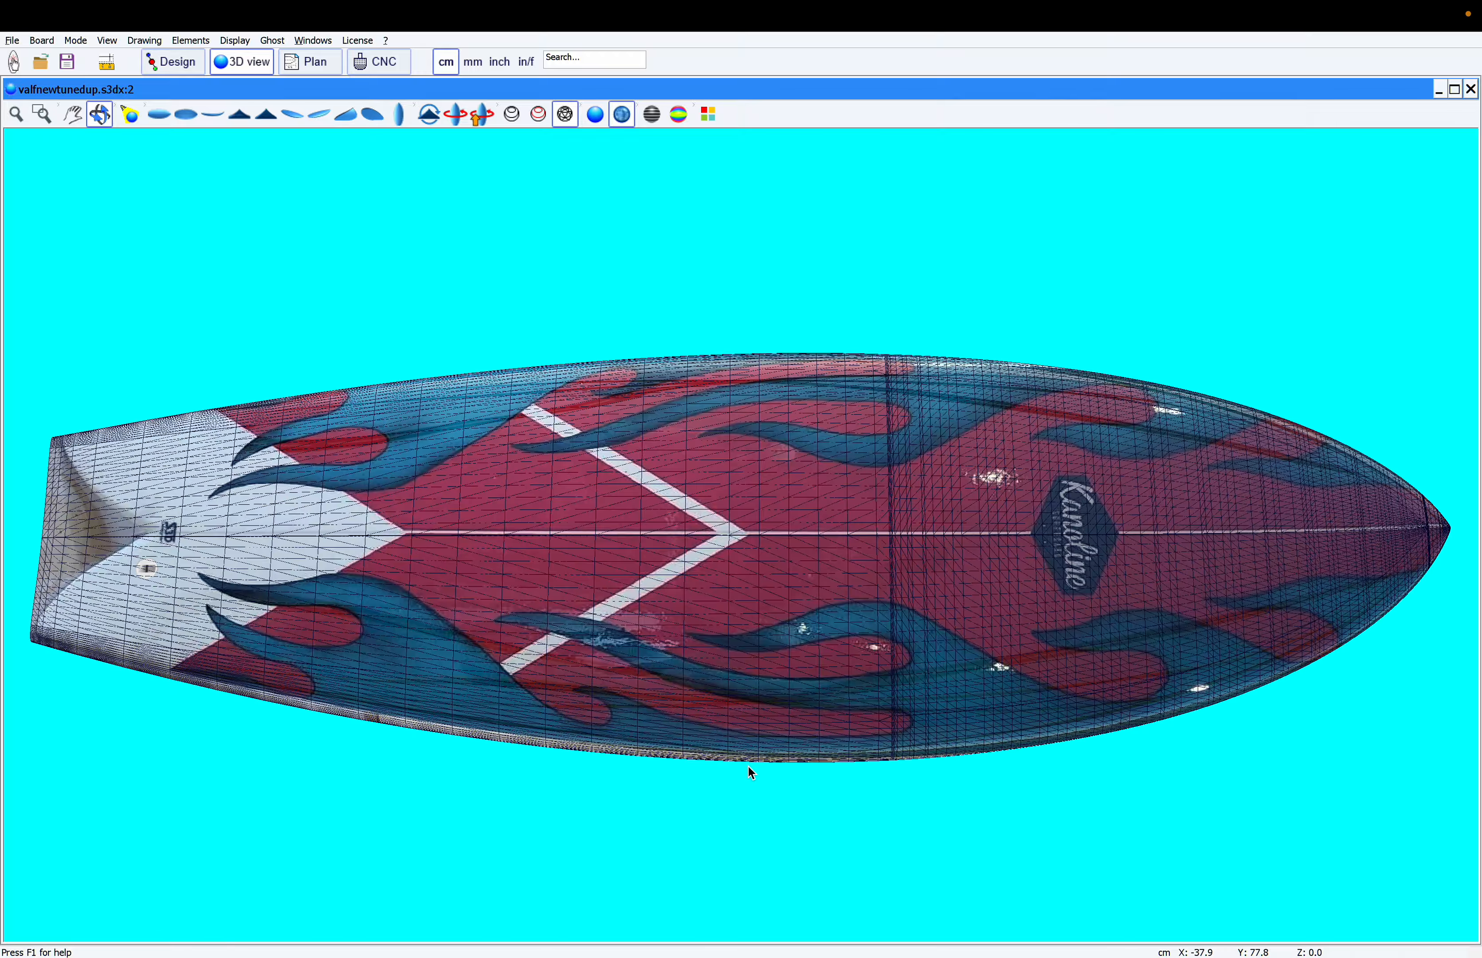
scroll(975, 573, "up", 2)
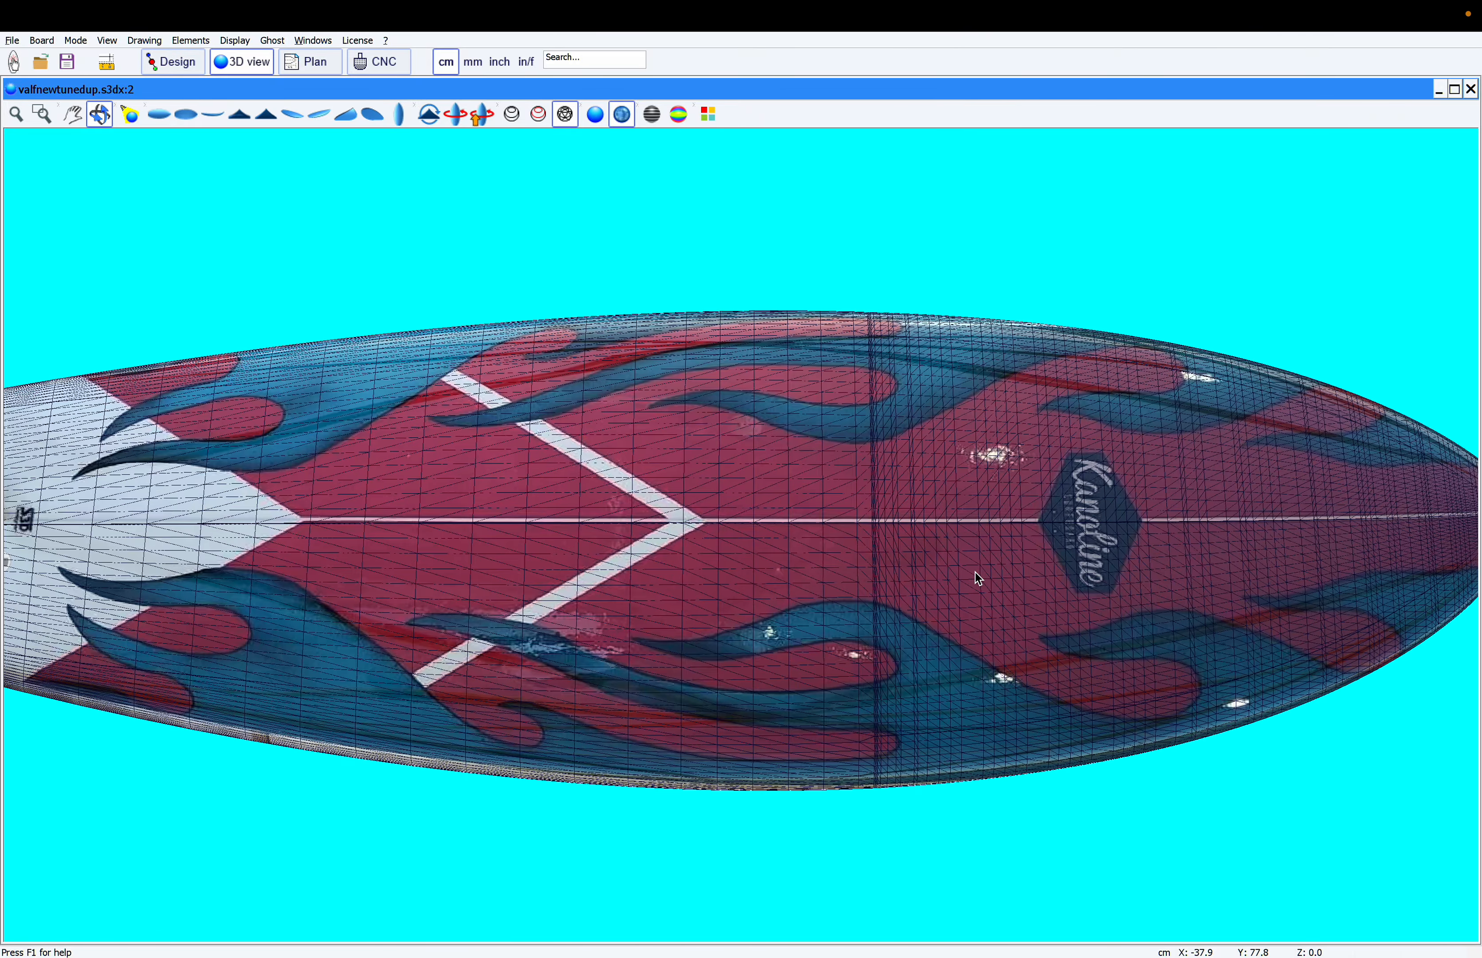
scroll(975, 572, "down", 4)
scroll(910, 524, "up", 2)
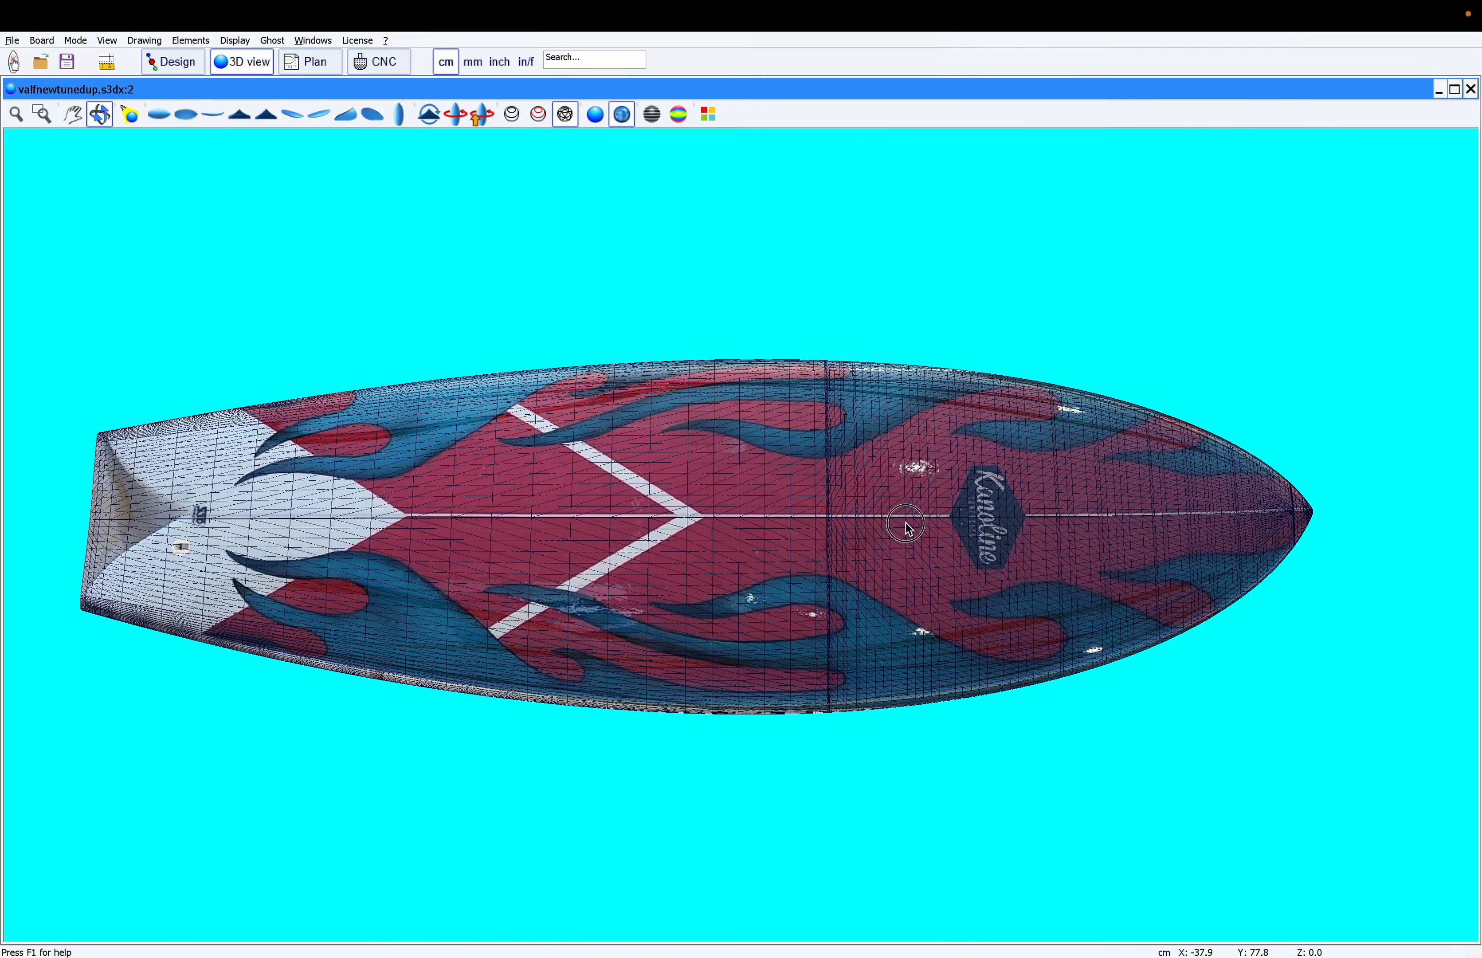
left_click_drag(910, 524, 625, 439)
scroll(724, 589, "up", 2)
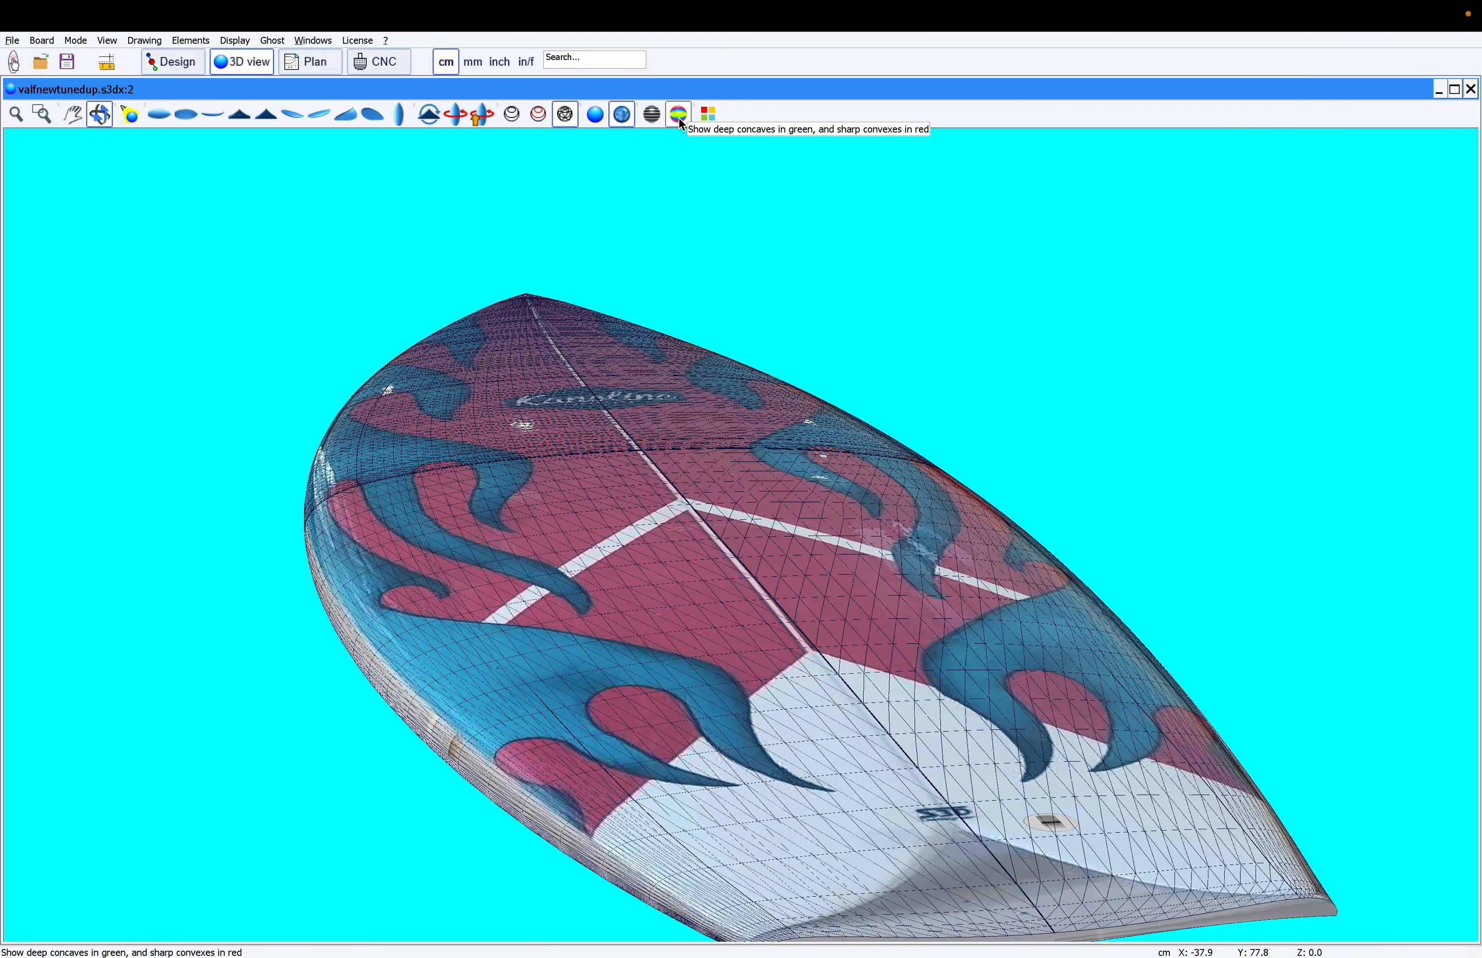
- Turn off the board's image mapping in the 3D properties to show its plain red color, and rotate the board
left_click(708, 114)
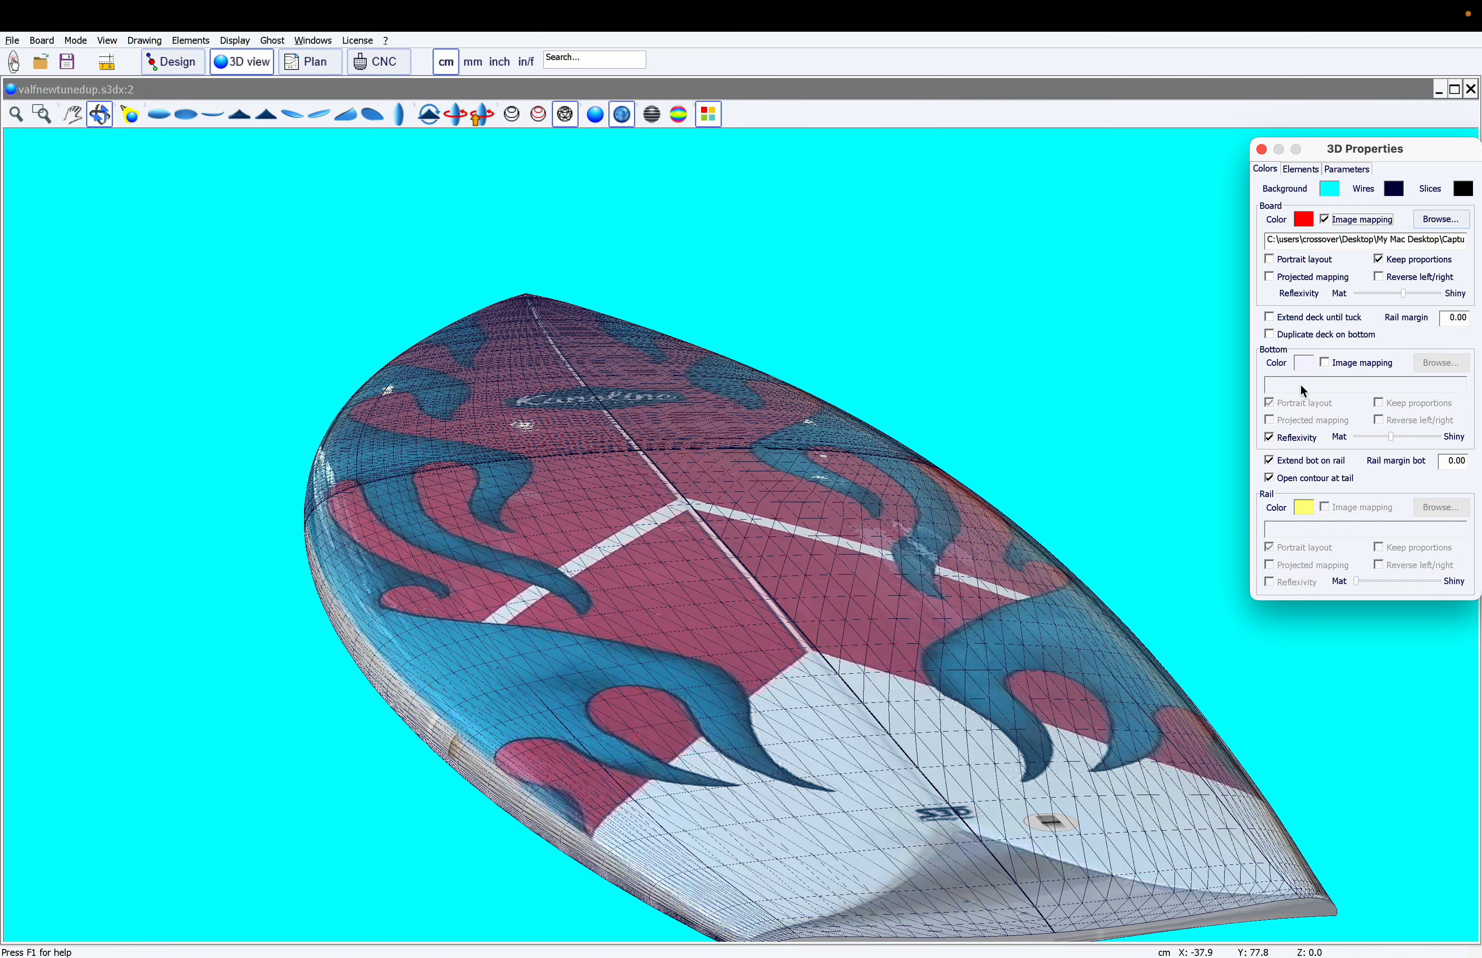
left_click(1300, 169)
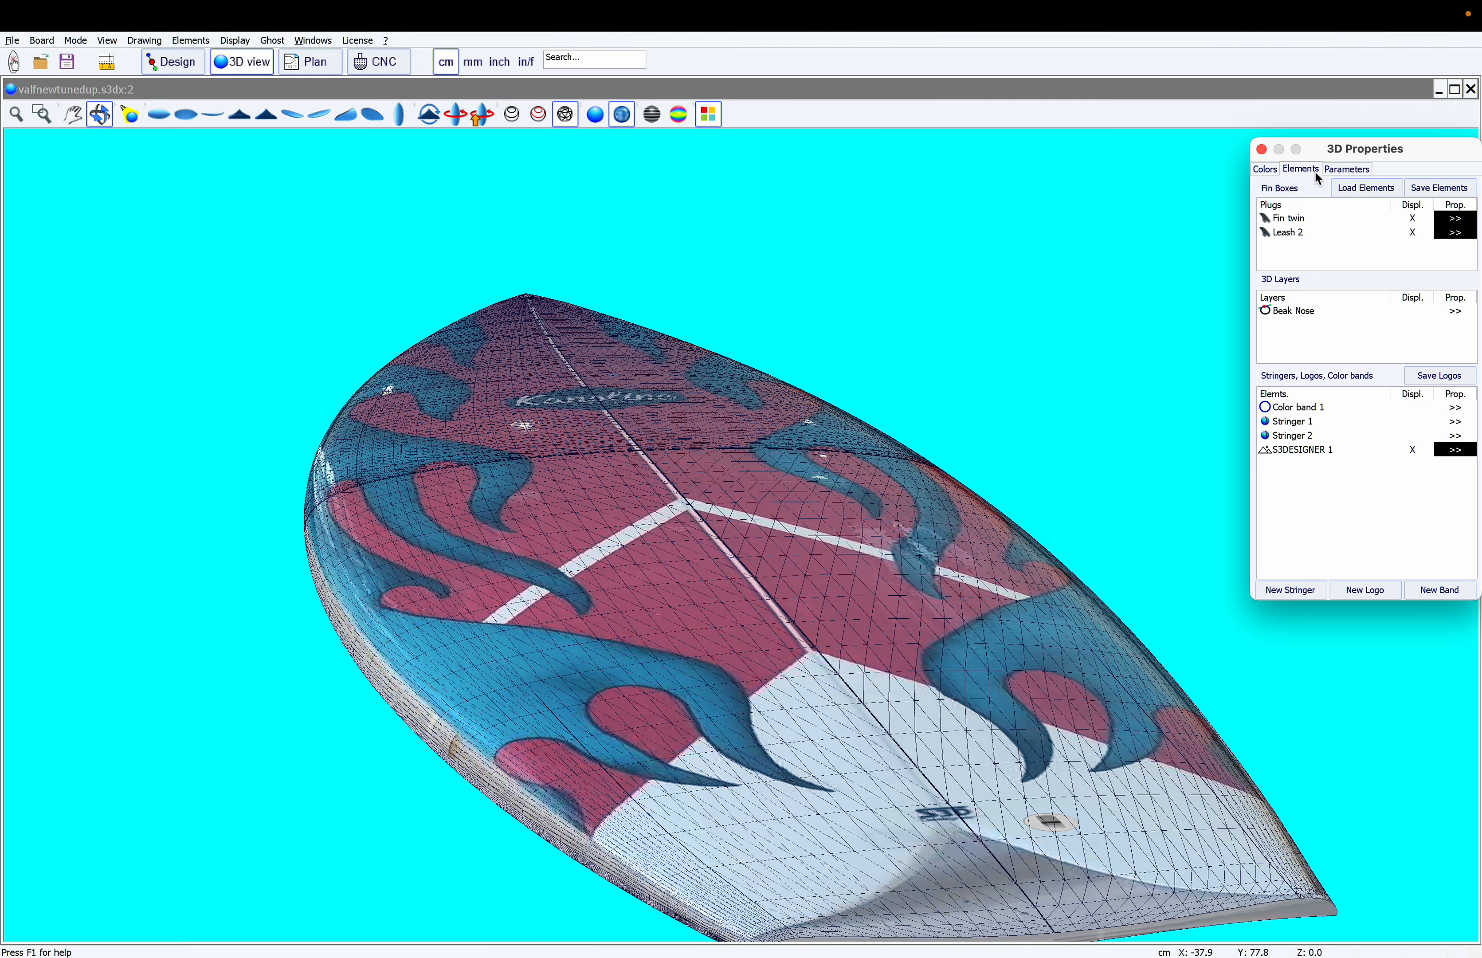
left_click(1265, 169)
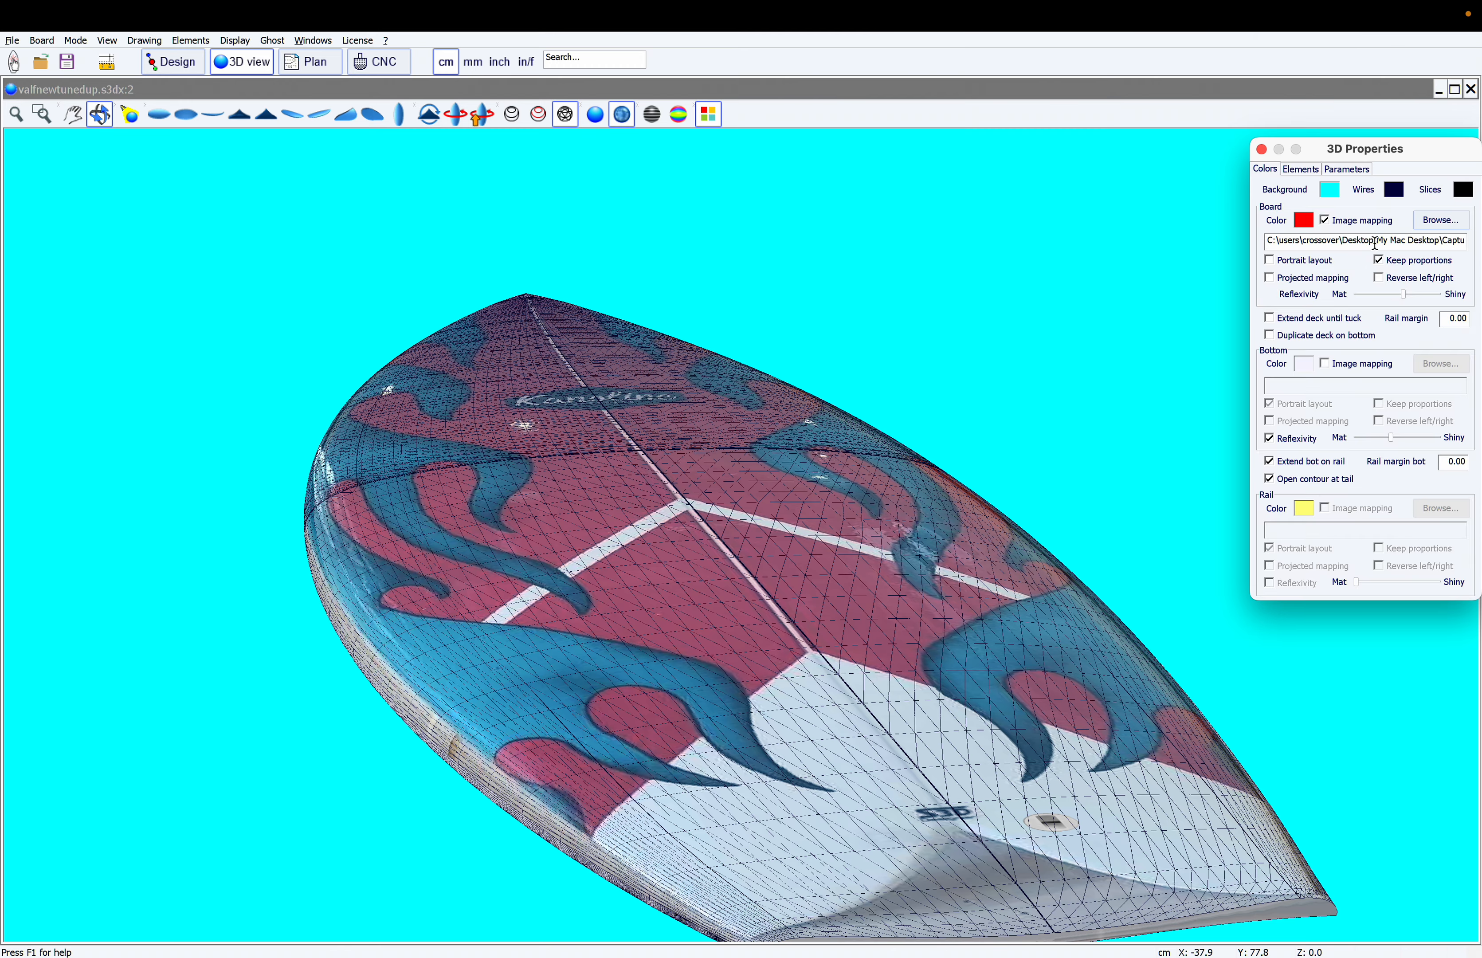
left_click(1325, 223)
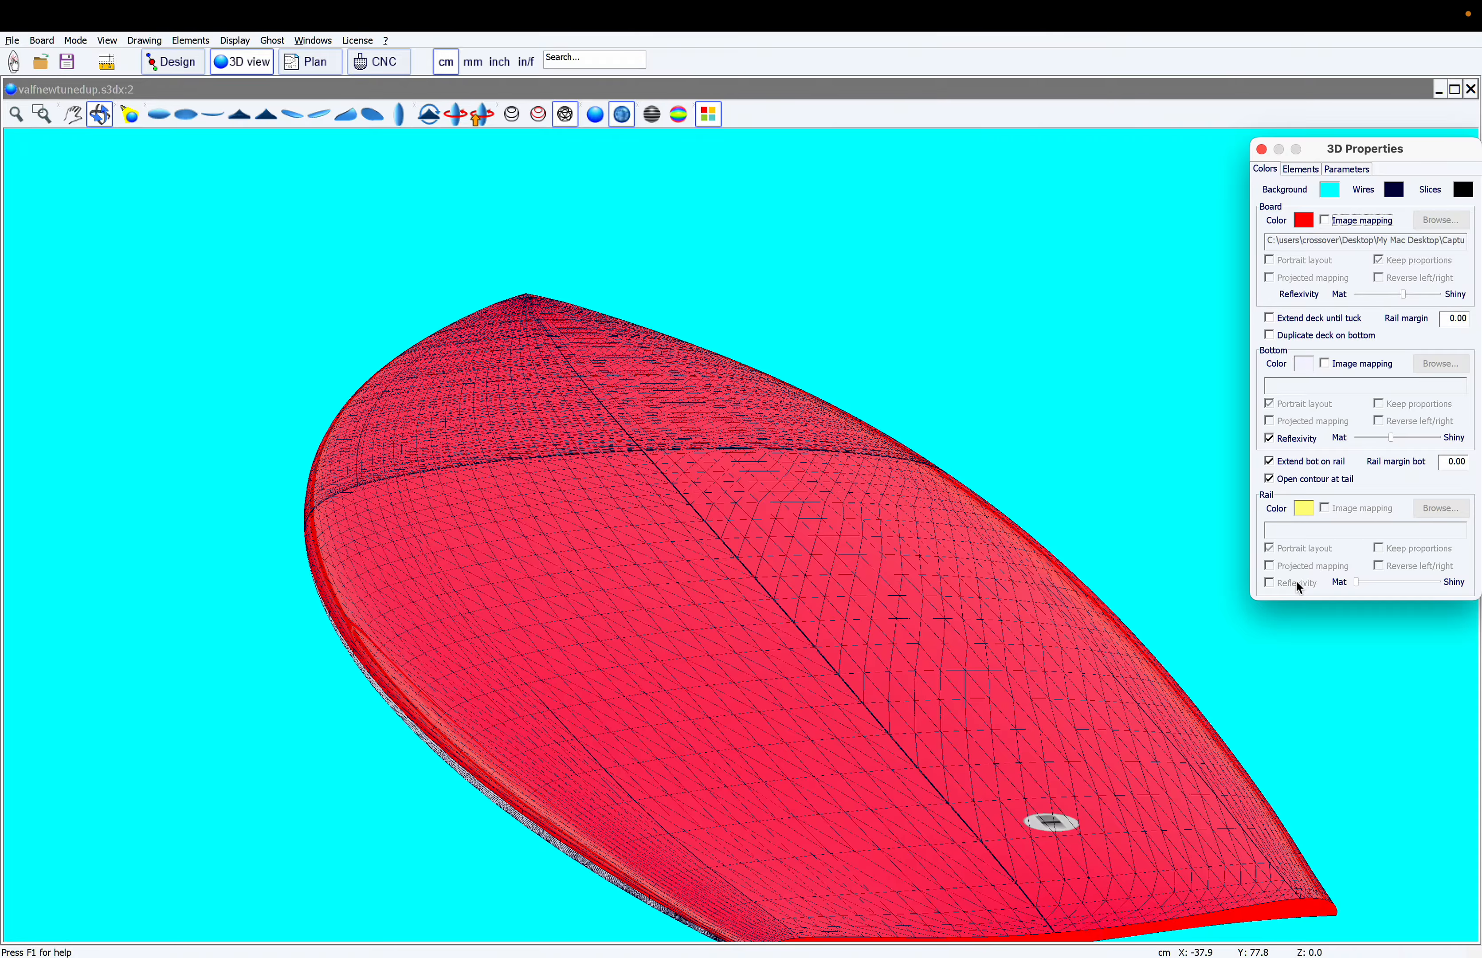
left_click(995, 443)
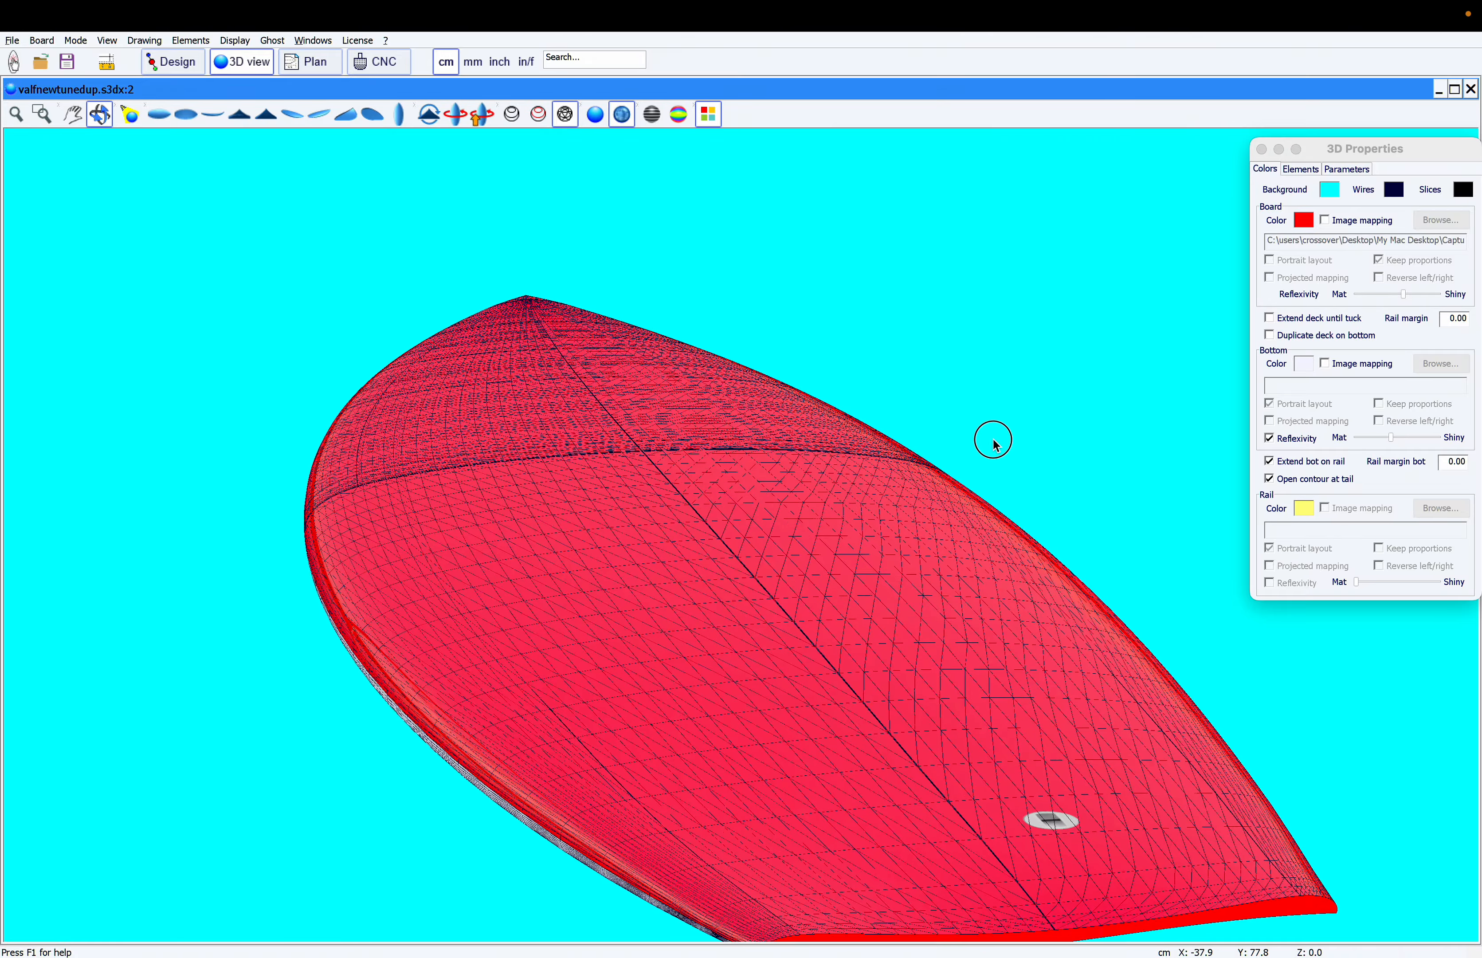
left_click_drag(995, 444, 697, 654)
- Return to the design view and select the Apex curve's control point at the tail end in the side view
left_click(165, 62)
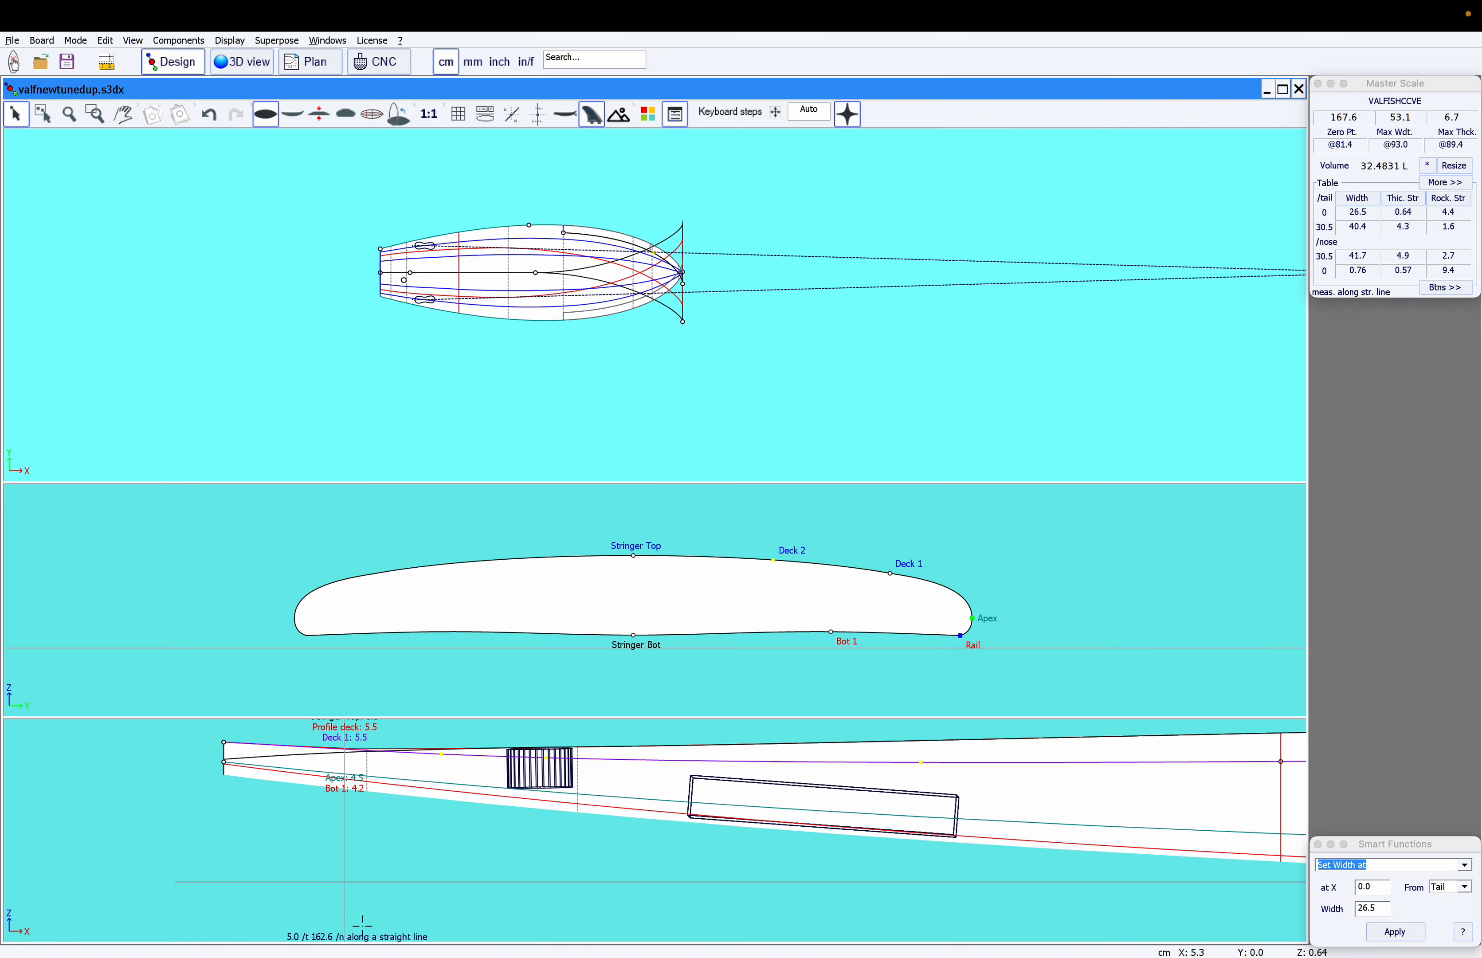
mouse_move(433, 947)
scroll(510, 869, "down", 3)
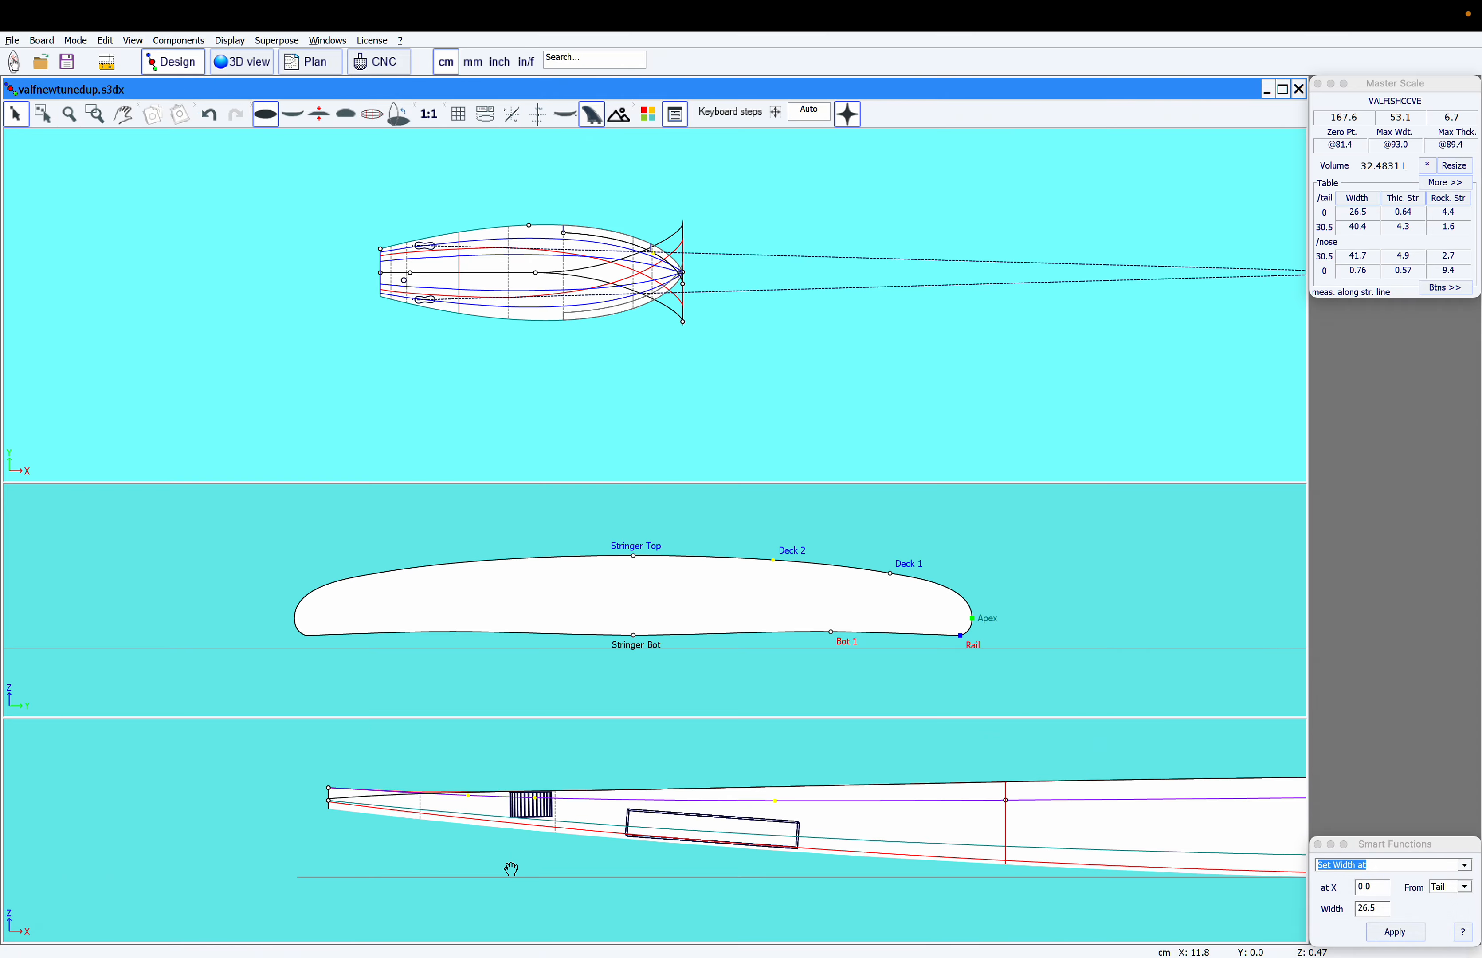
scroll(510, 869, "up", 2)
scroll(278, 784, "up", 2)
left_click(280, 786)
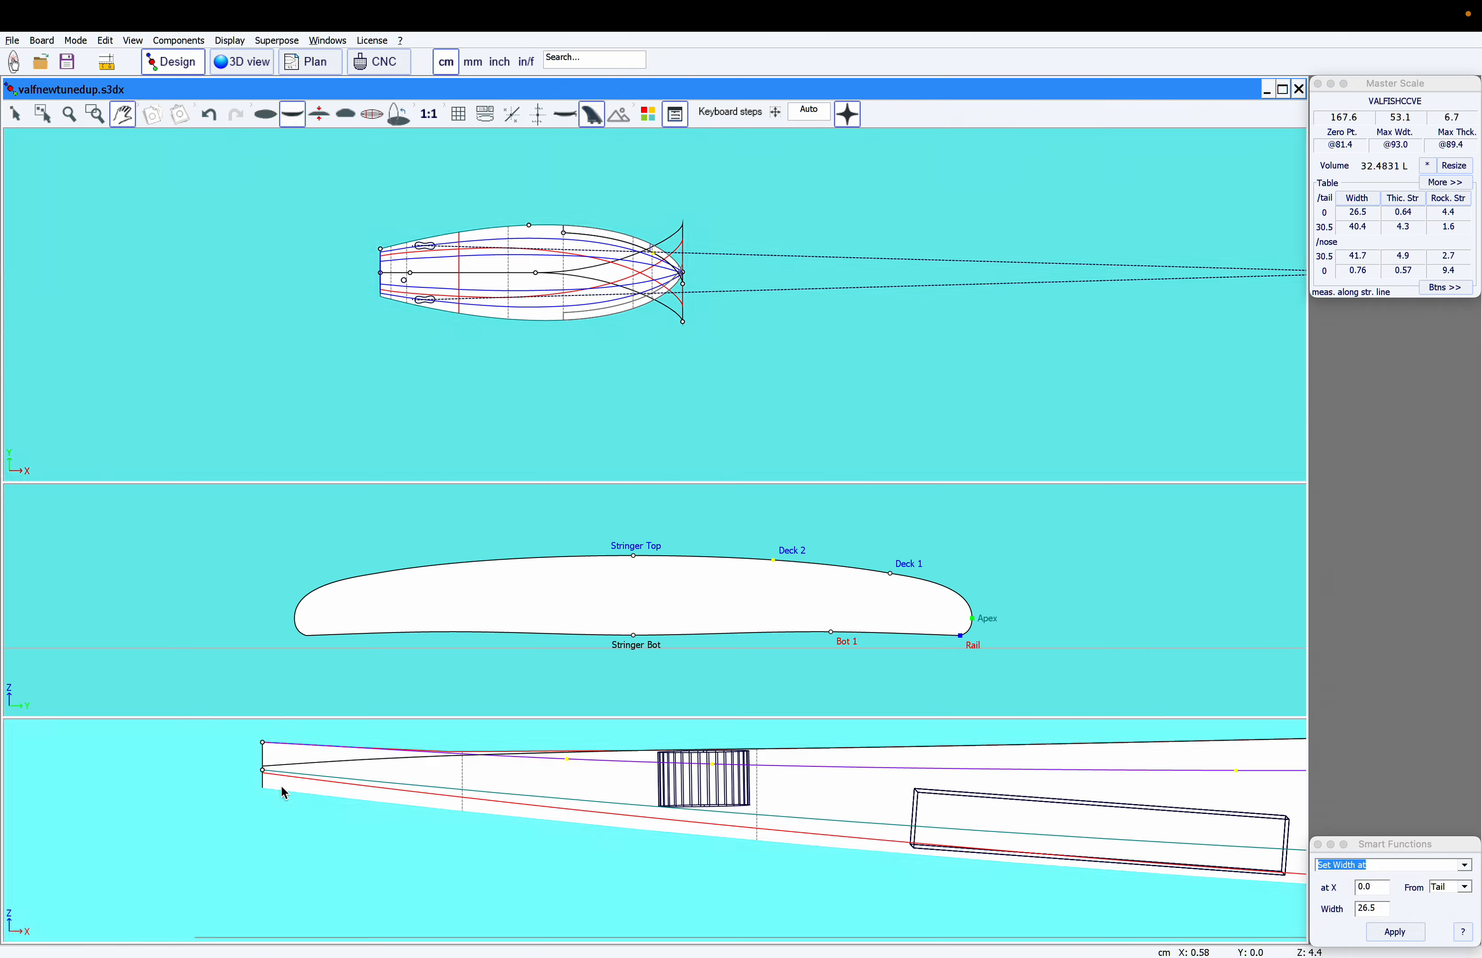
left_click(263, 771)
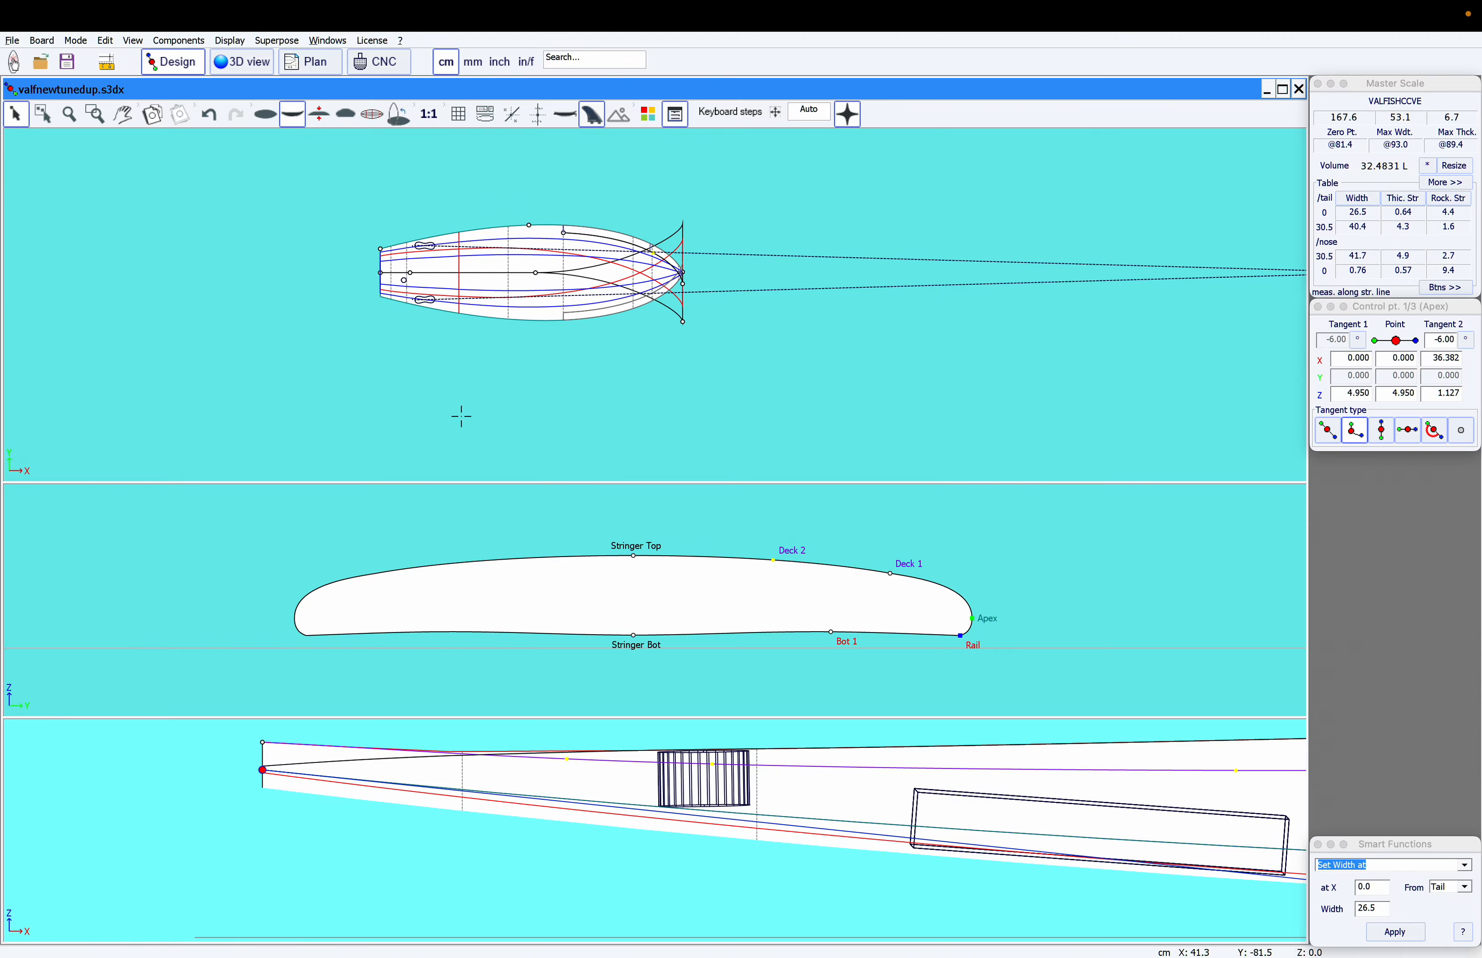
- Show the slice at 14.6 cm in the cross-section view and select its apex control point
left_click(406, 285)
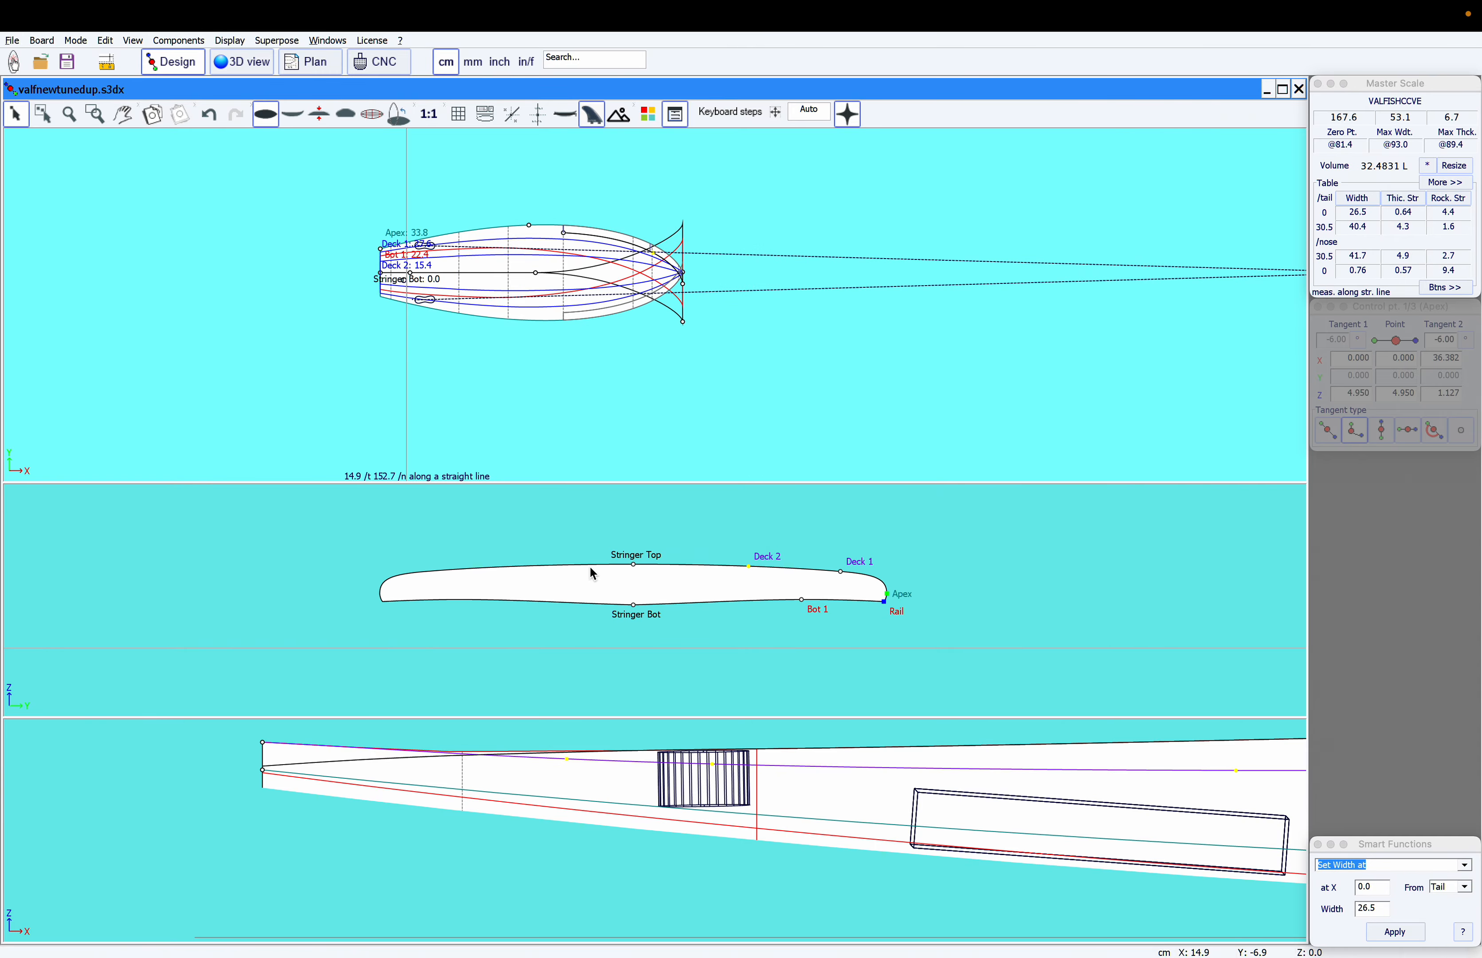
left_click(592, 573)
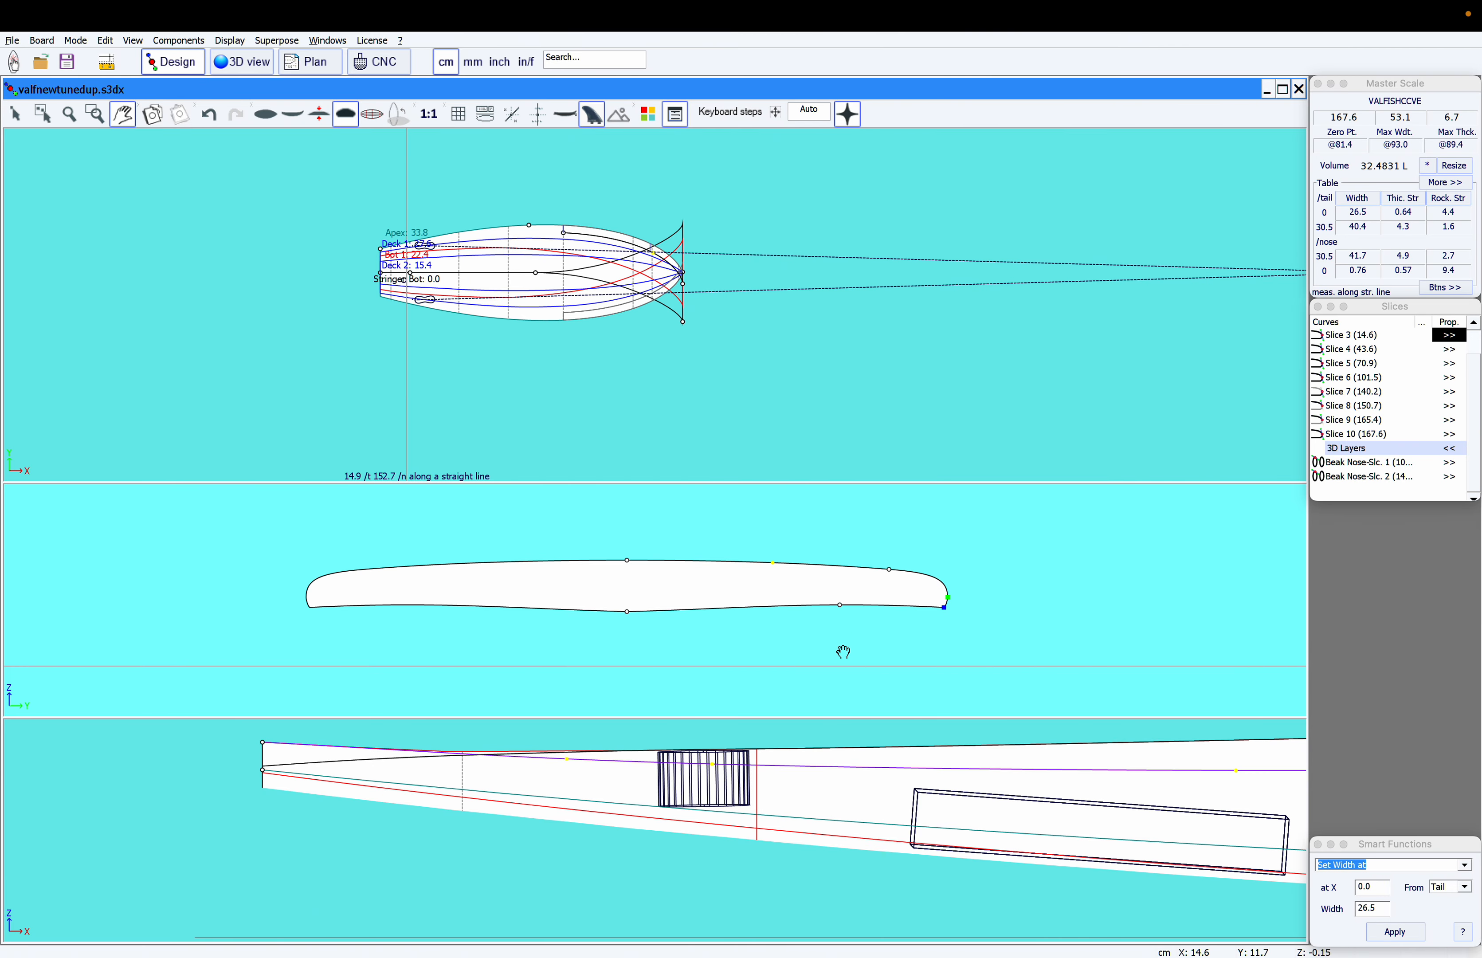
scroll(948, 594, "up", 1)
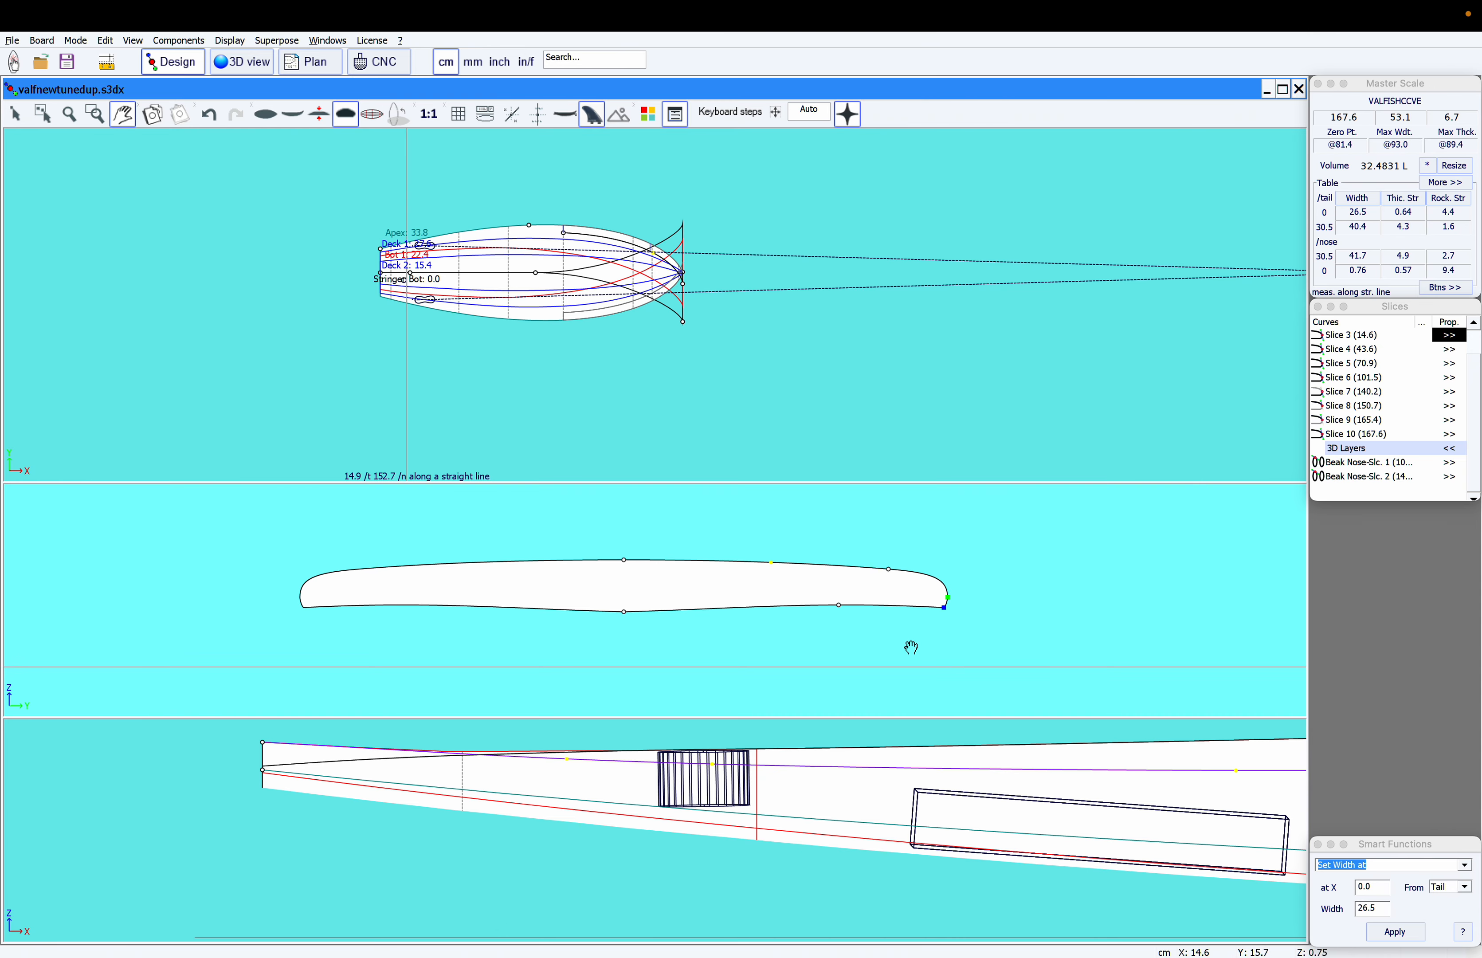
scroll(948, 618, "up", 3)
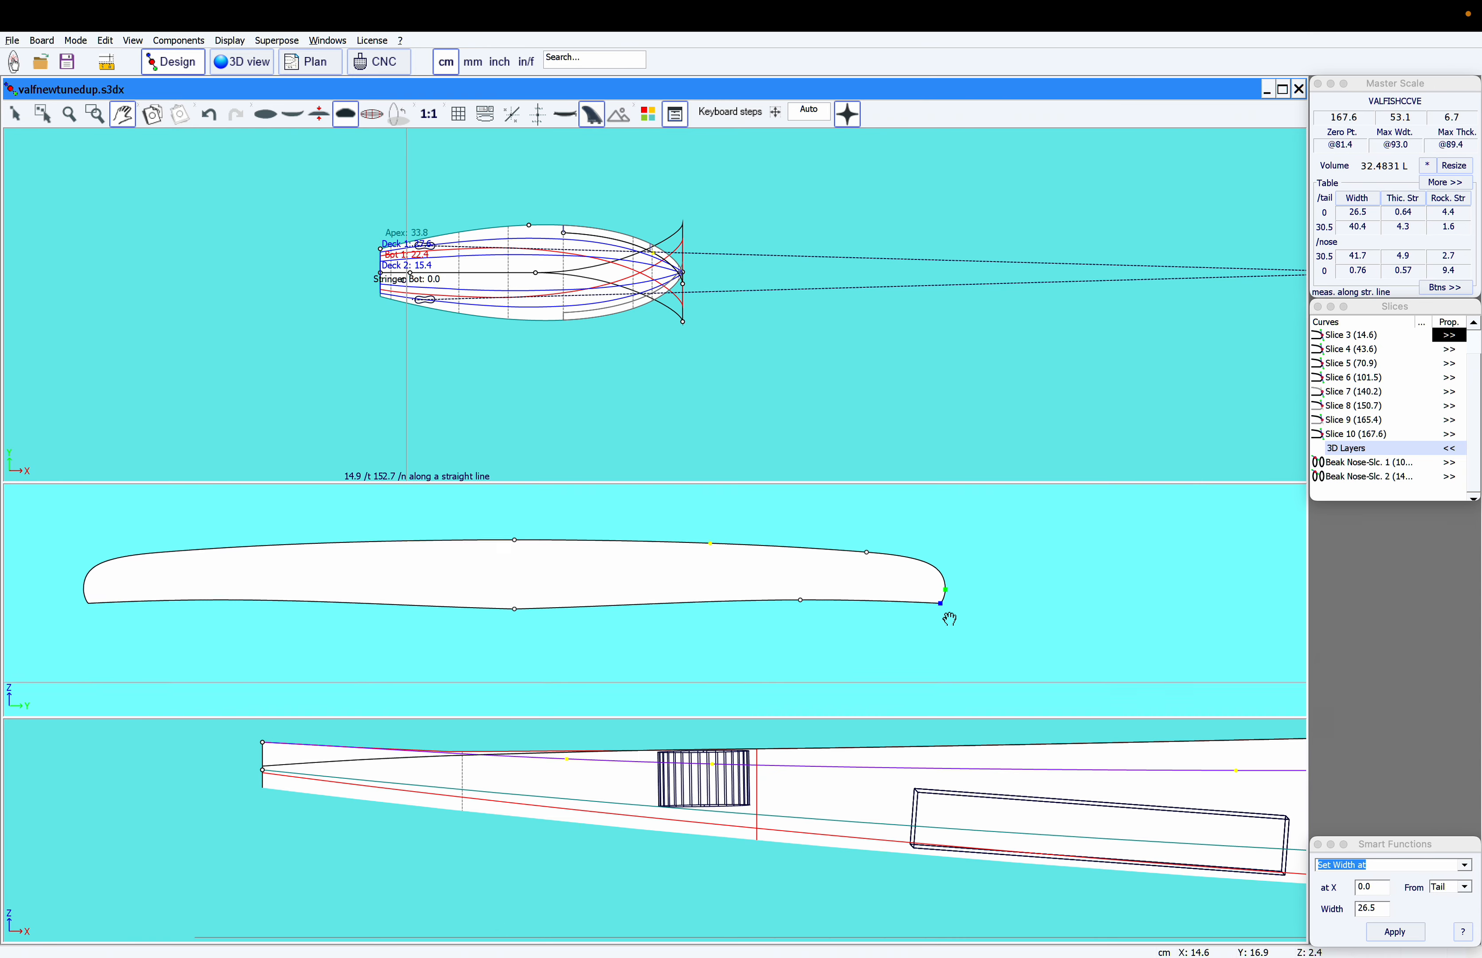
scroll(932, 619, "down", 2)
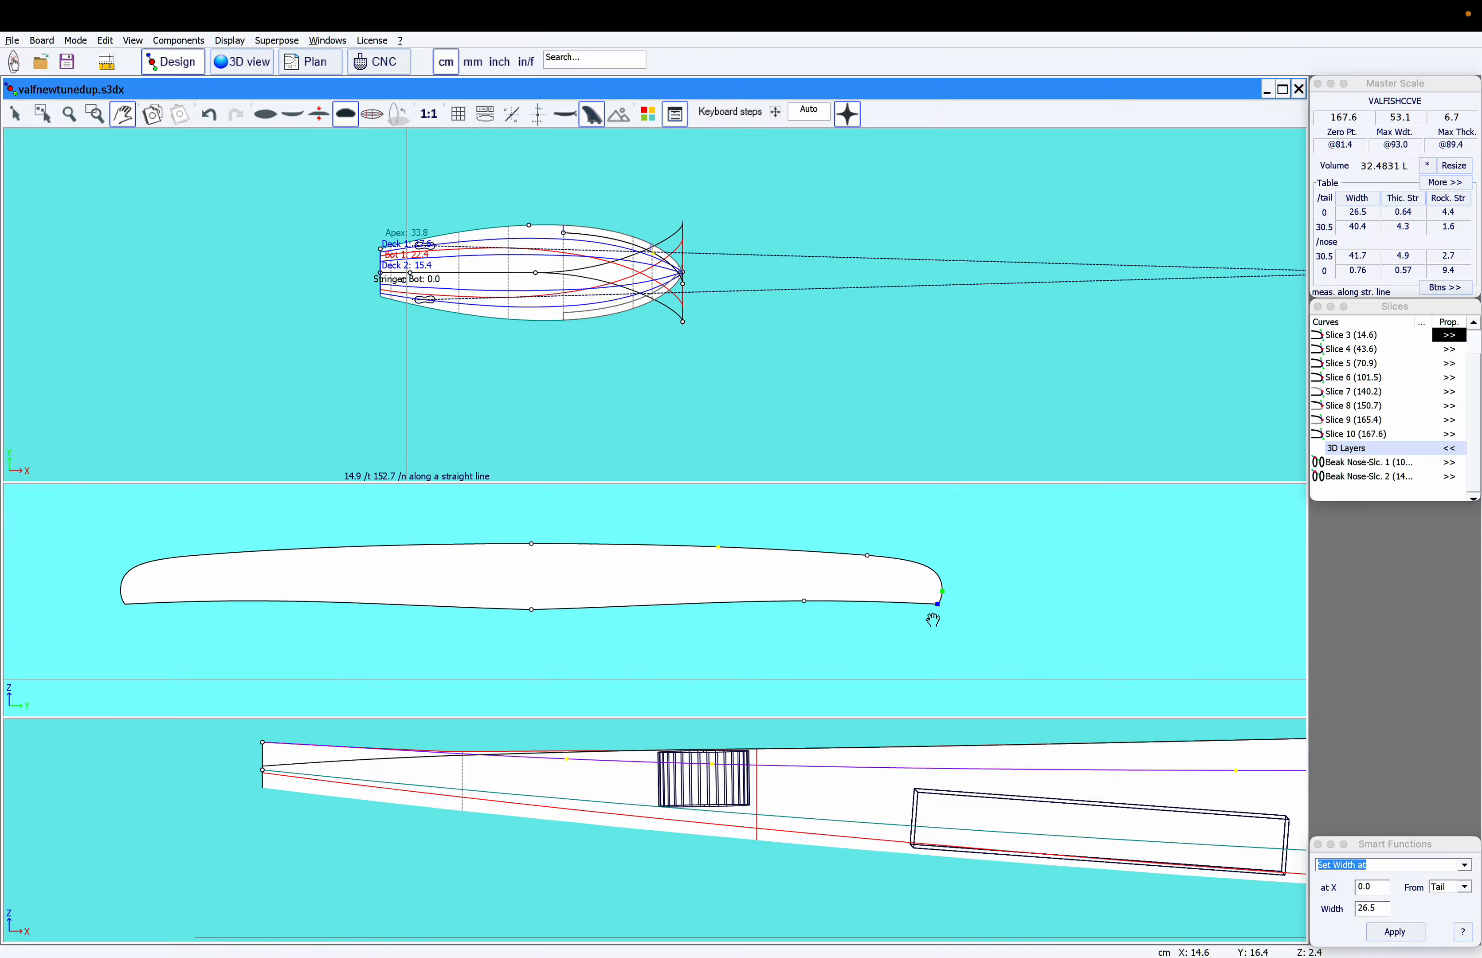
key("Escape")
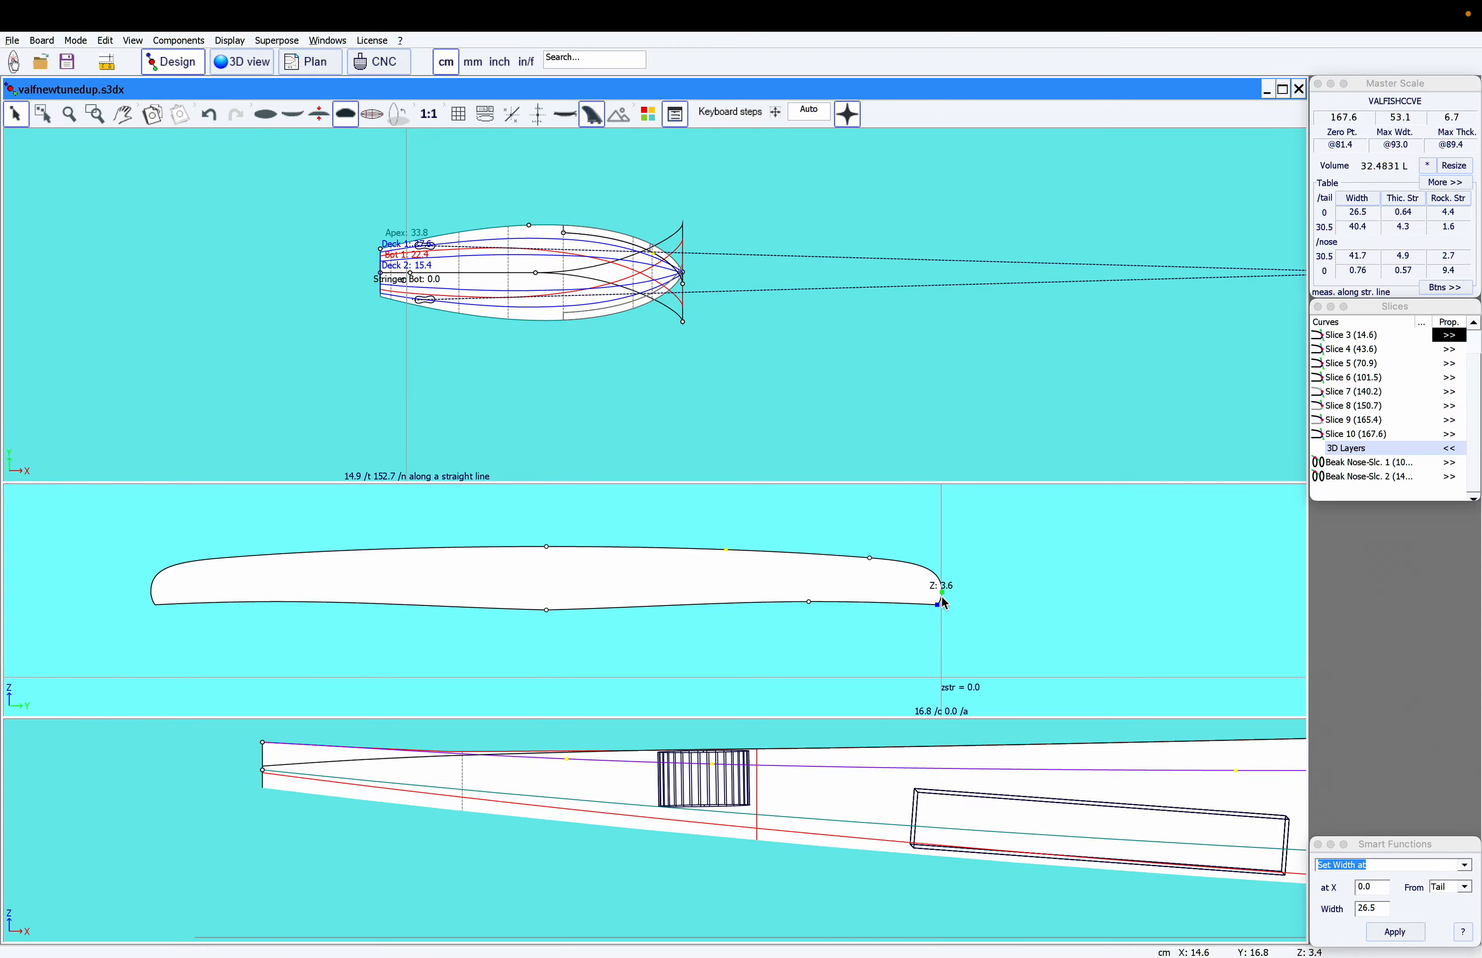
left_click(941, 593)
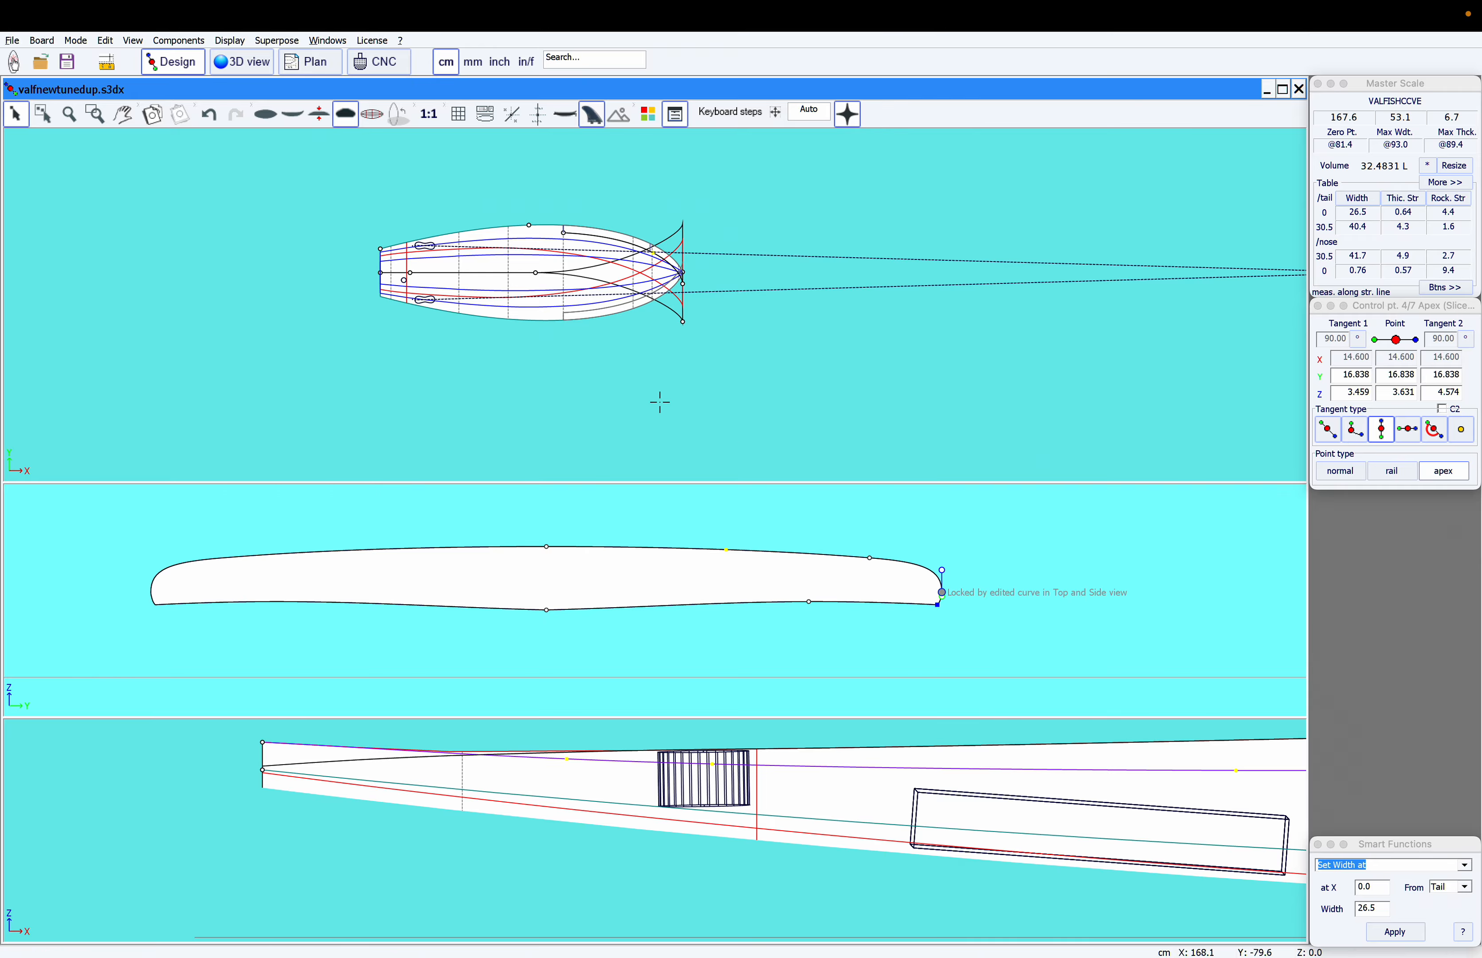
left_click(562, 397)
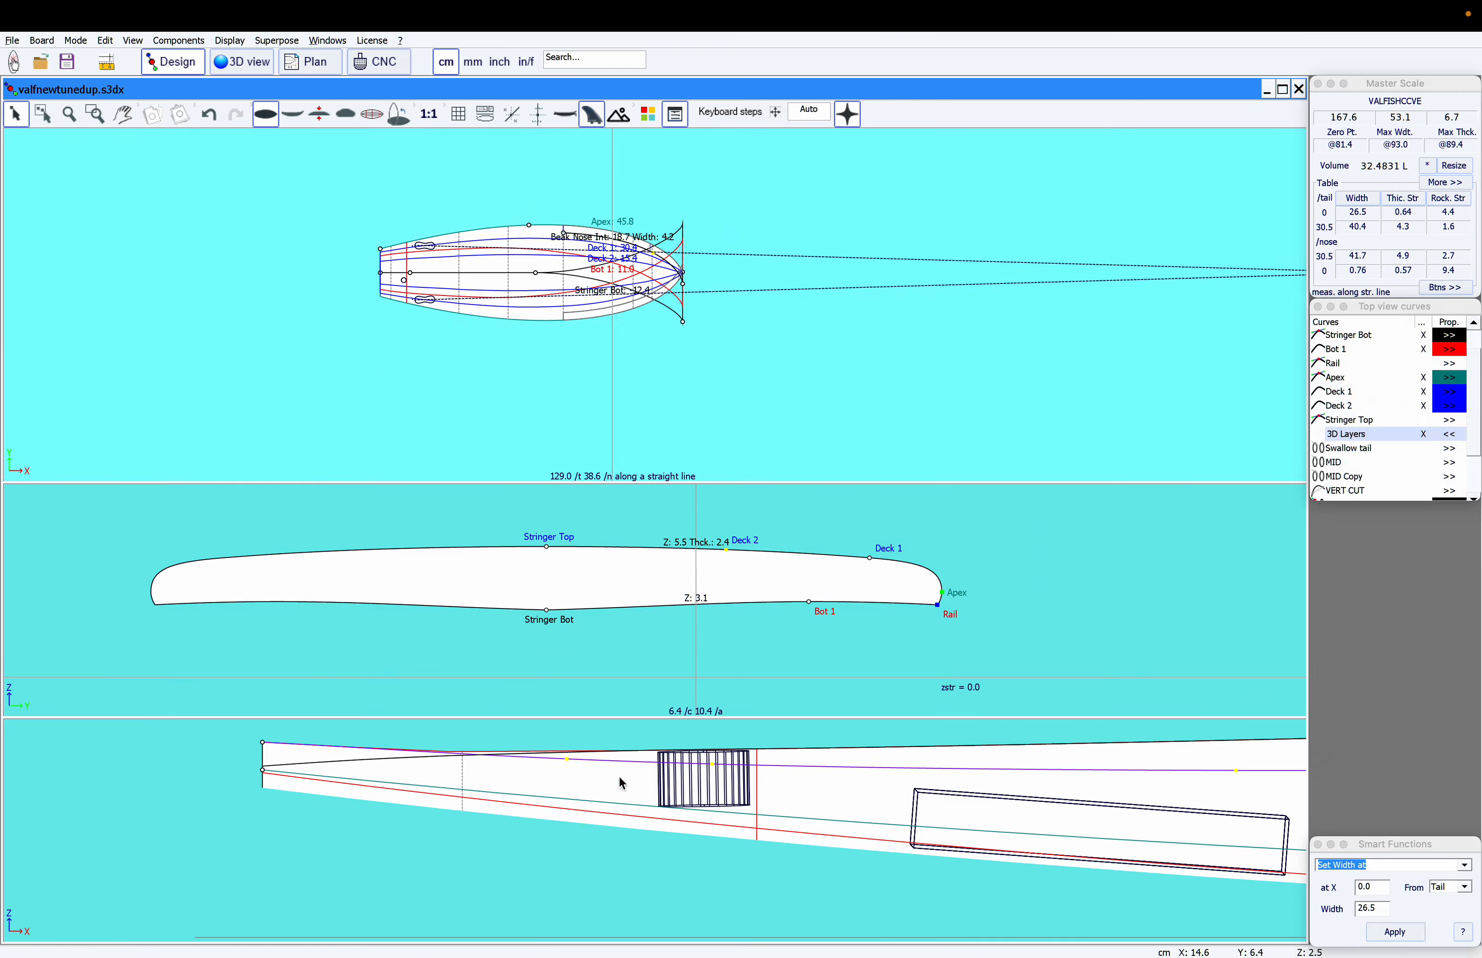
scroll(601, 866, "down", 2)
left_click(593, 853)
middle_click_drag(593, 853, 386, 826)
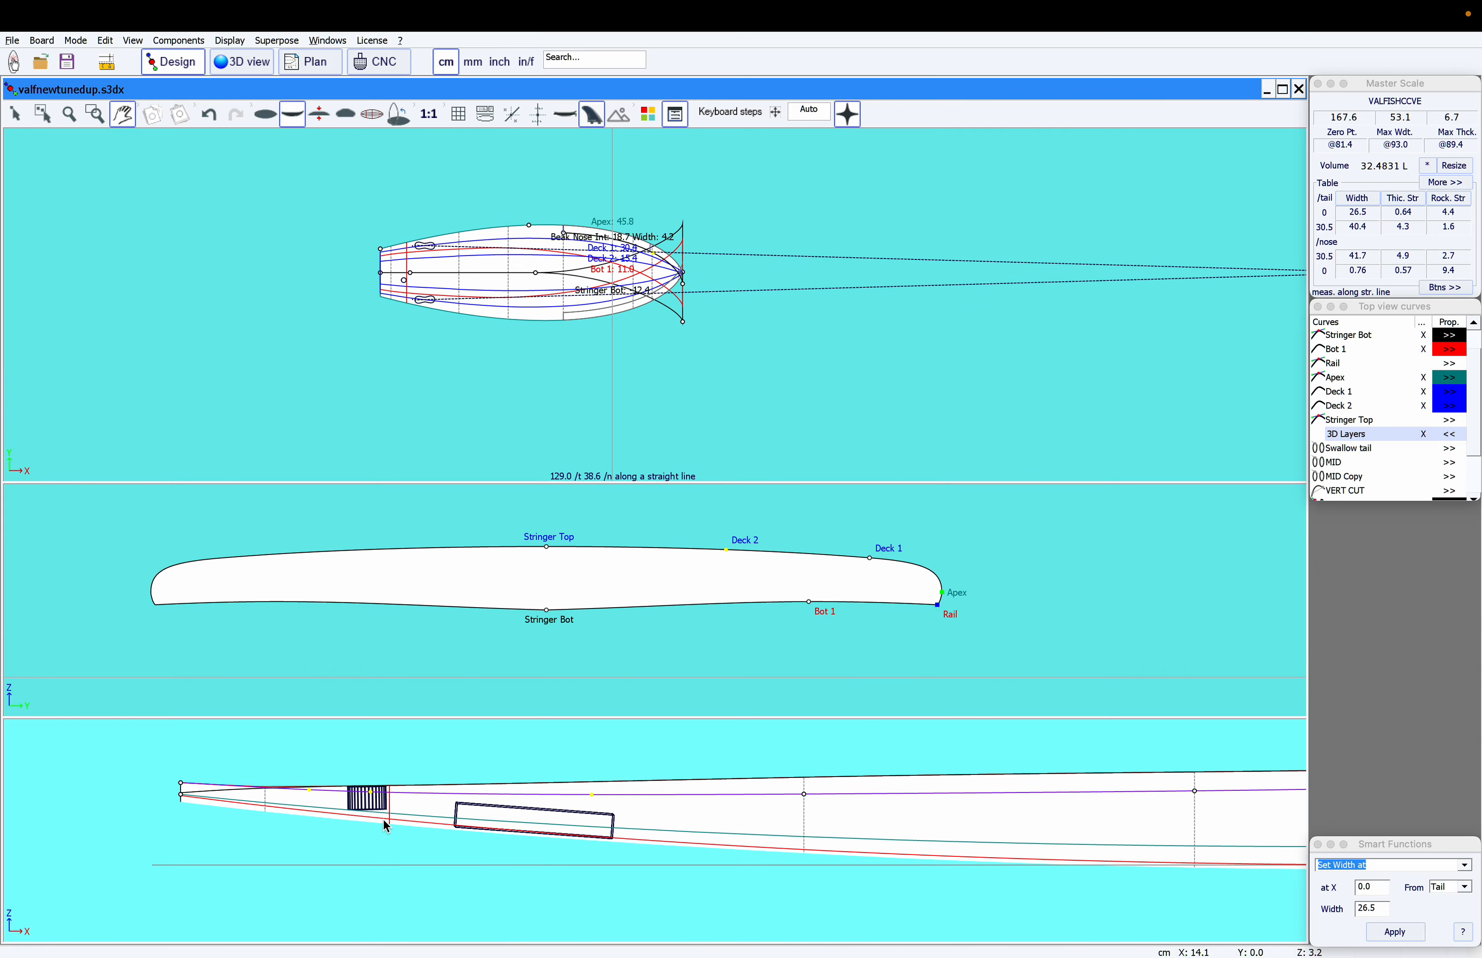
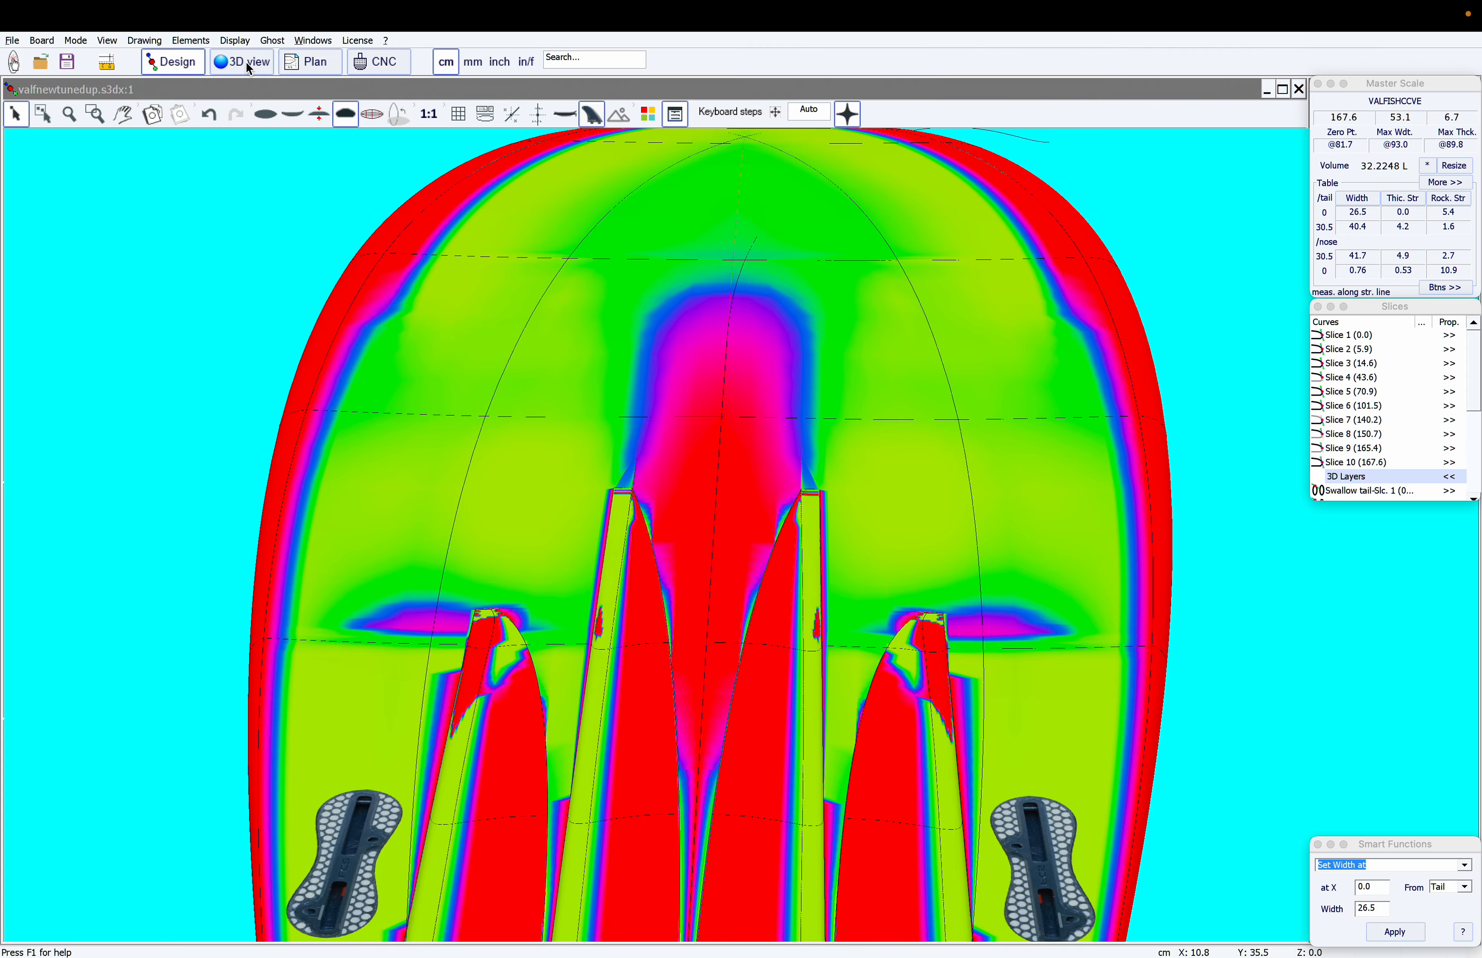
- Examine the concave and convex color map on the board's channeled bottom and its deck in the 3D view
left_click(250, 69)
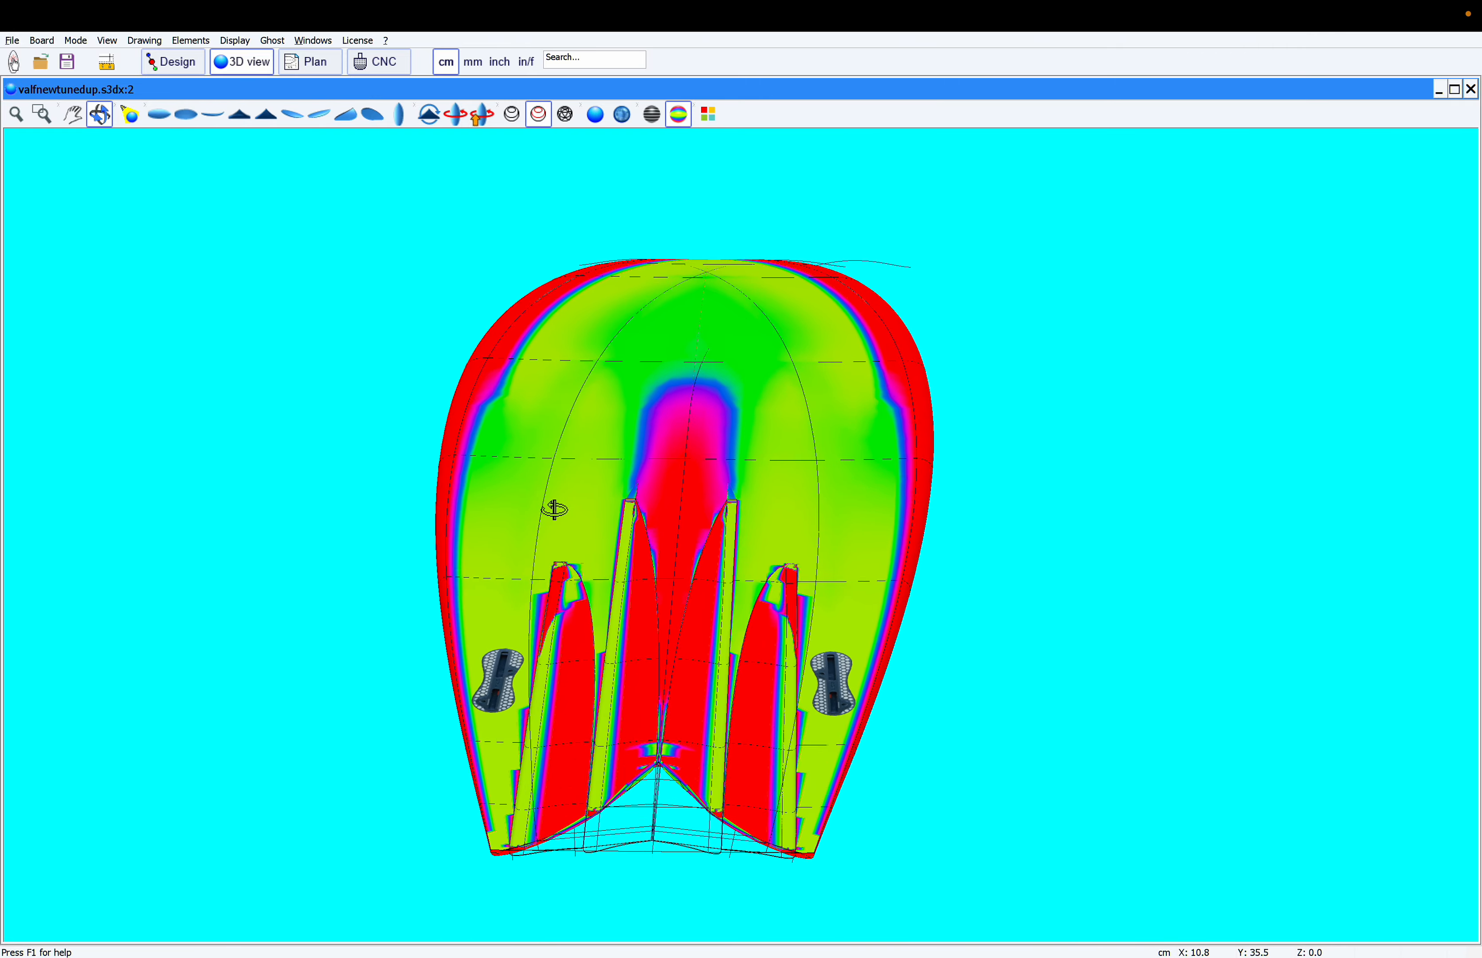
left_click_drag(552, 510, 636, 243)
left_click_drag(607, 417, 519, 160)
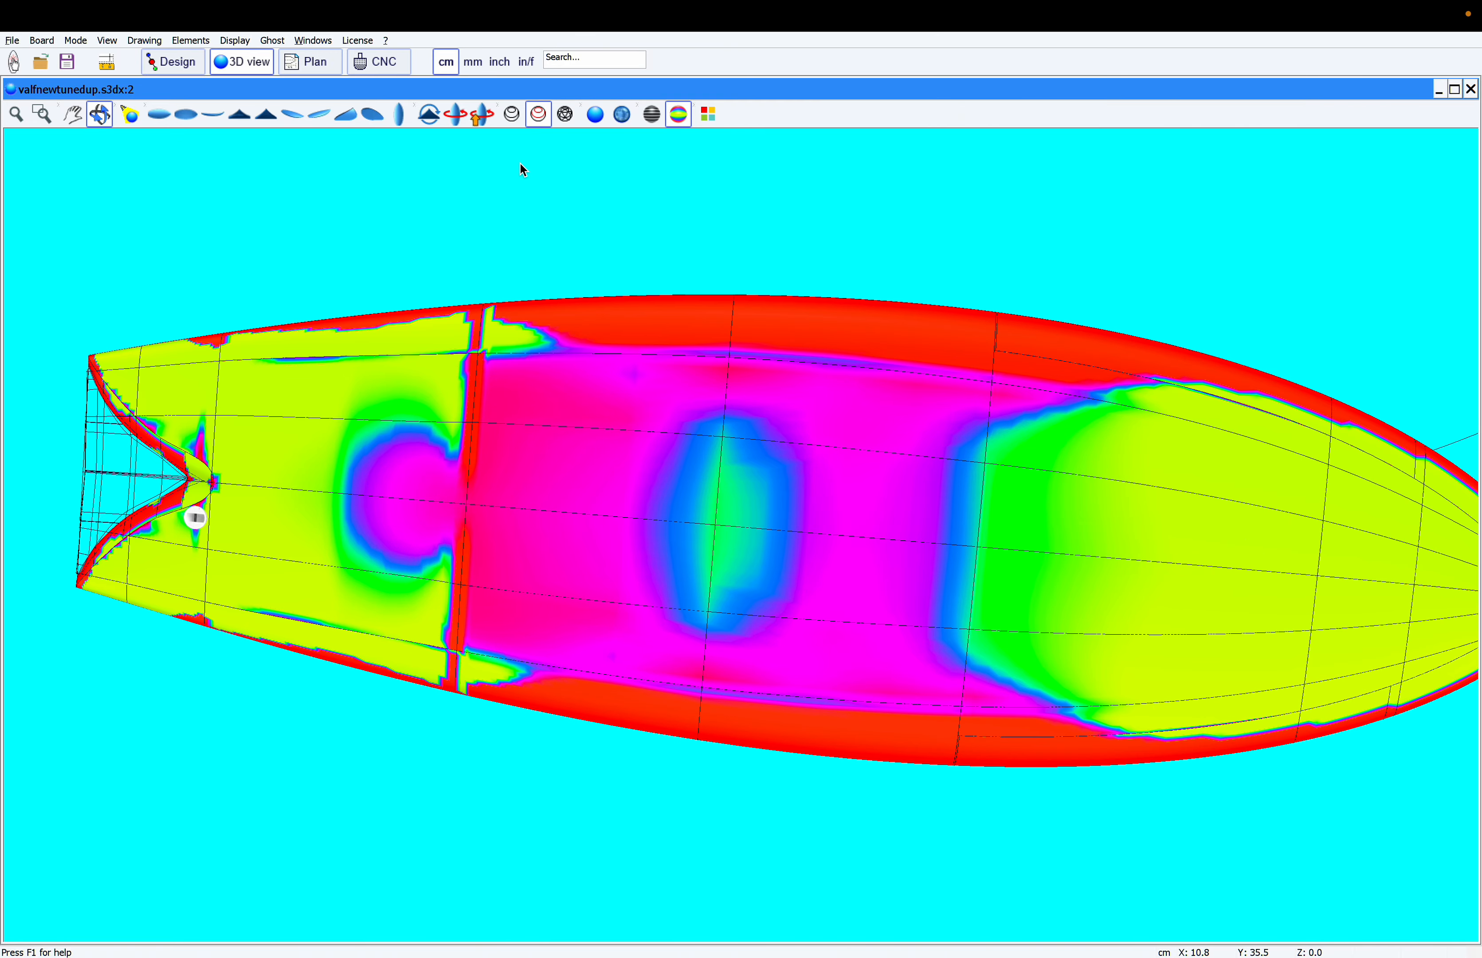
mouse_move(552, 610)
left_mouse_down()
mouse_move(565, 295)
mouse_move(568, 652)
mouse_move(561, 578)
left_mouse_up()
scroll(568, 510, "up", 3)
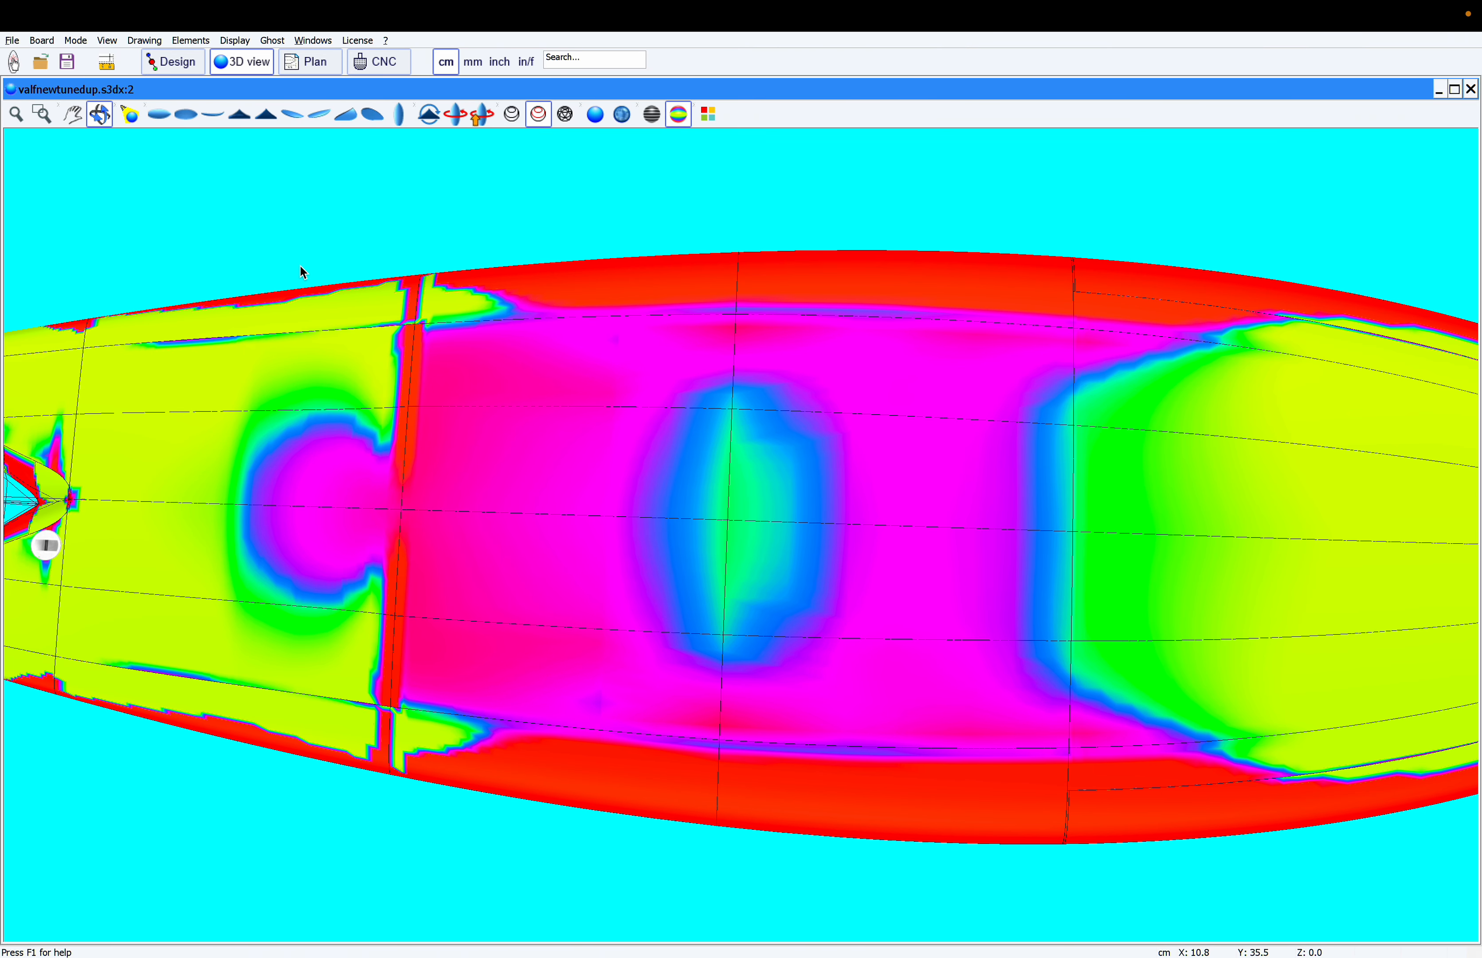
- Return to the design view and show the whole board outline in the top view
left_click(196, 64)
left_click(676, 265)
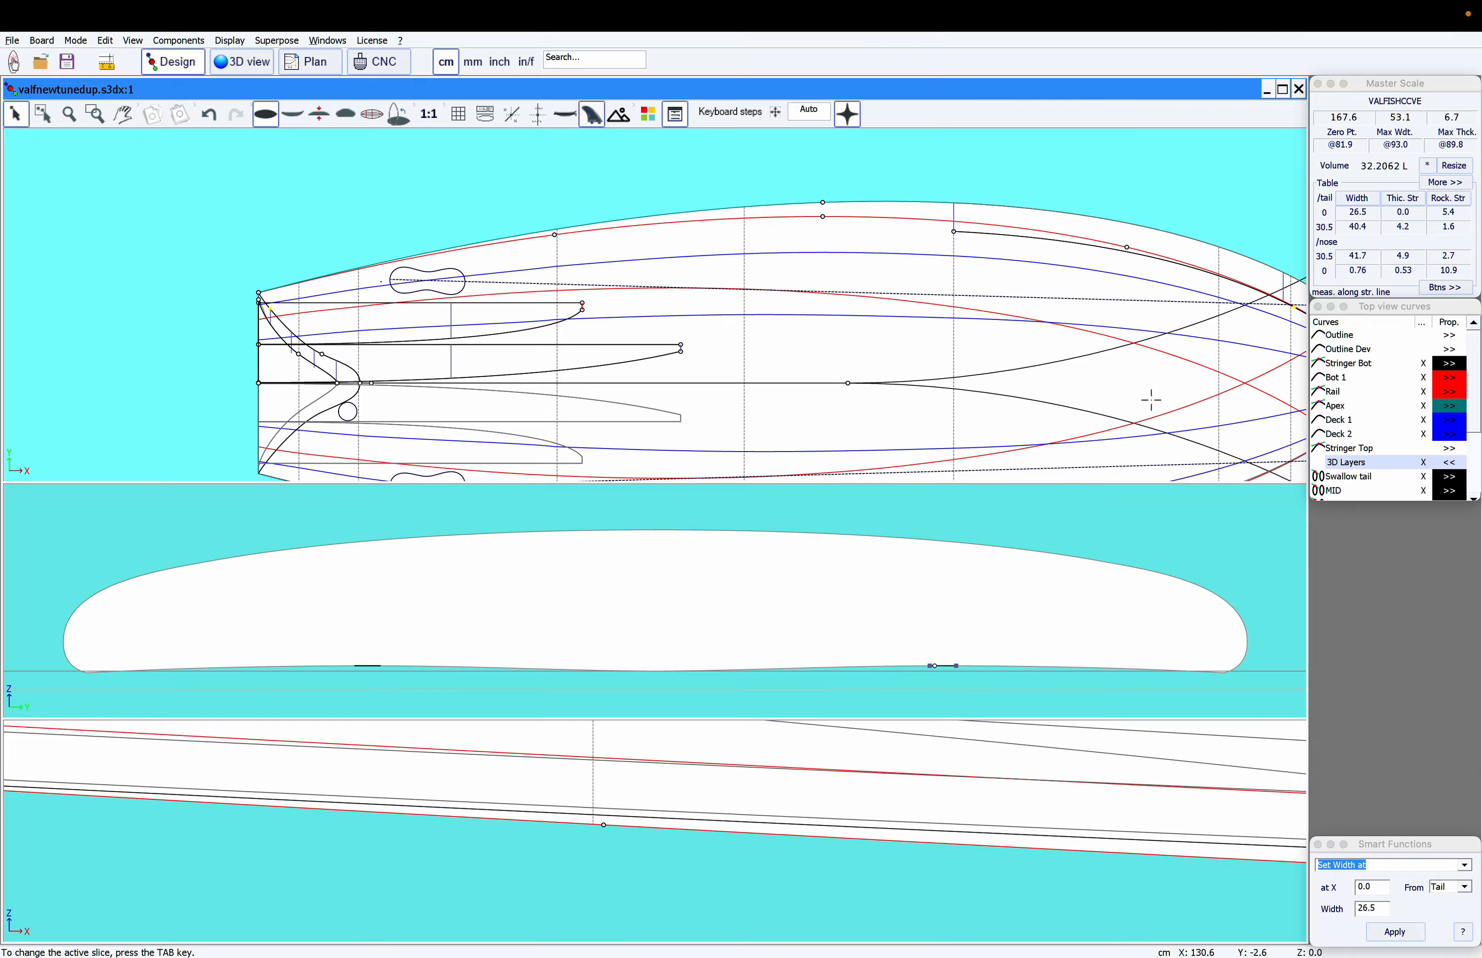
scroll(1049, 305, "down", 3)
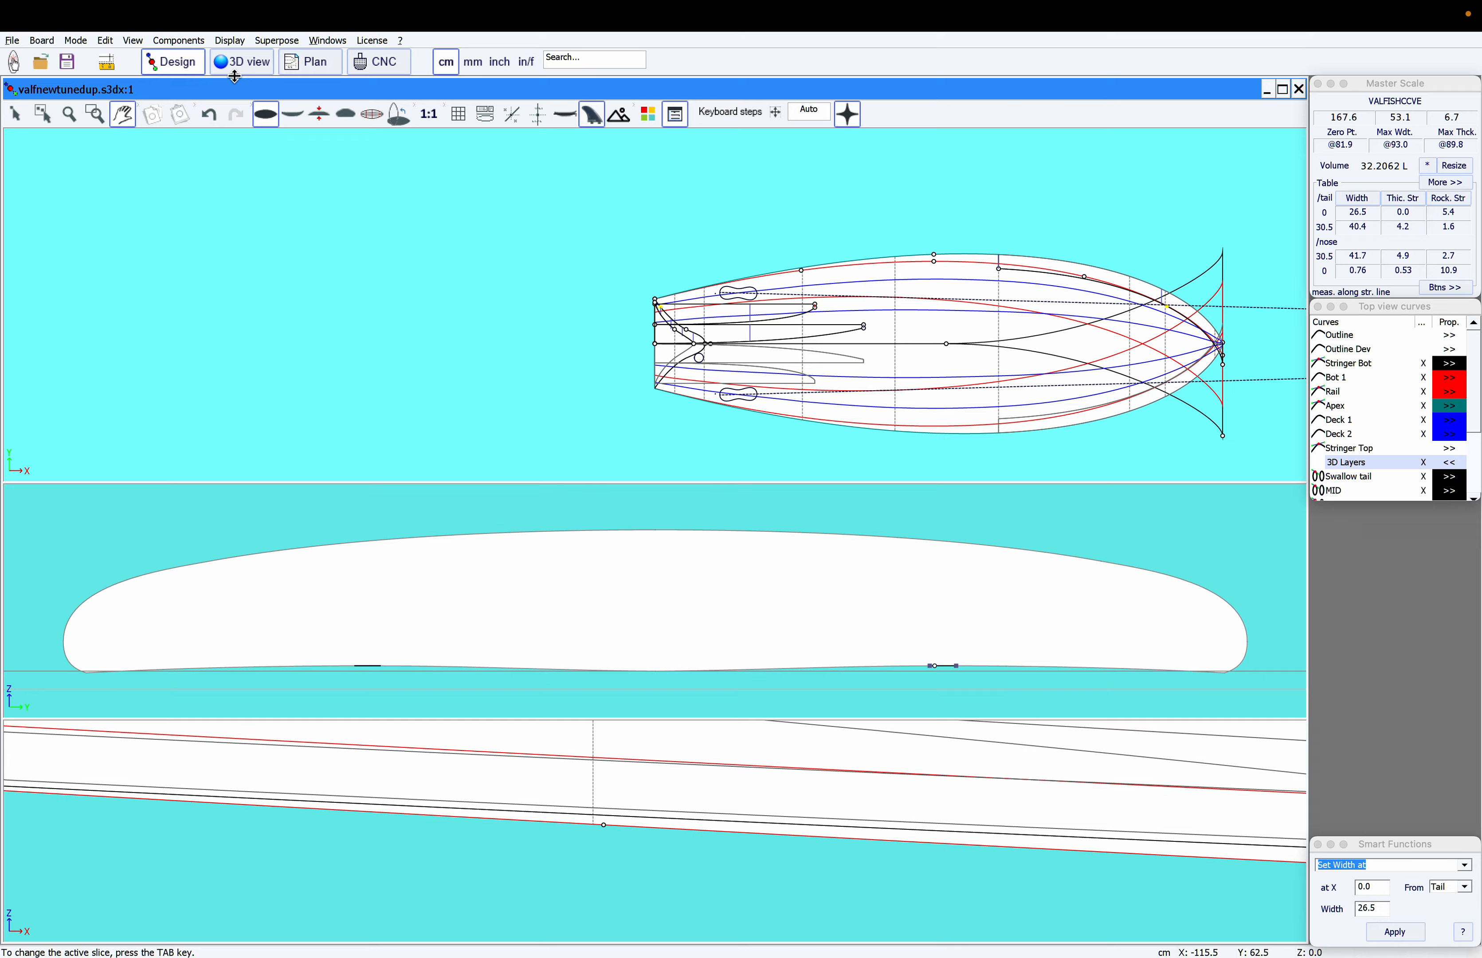
- Examine the curvature color map in the 3D view from the nose end of the board
left_click(247, 65)
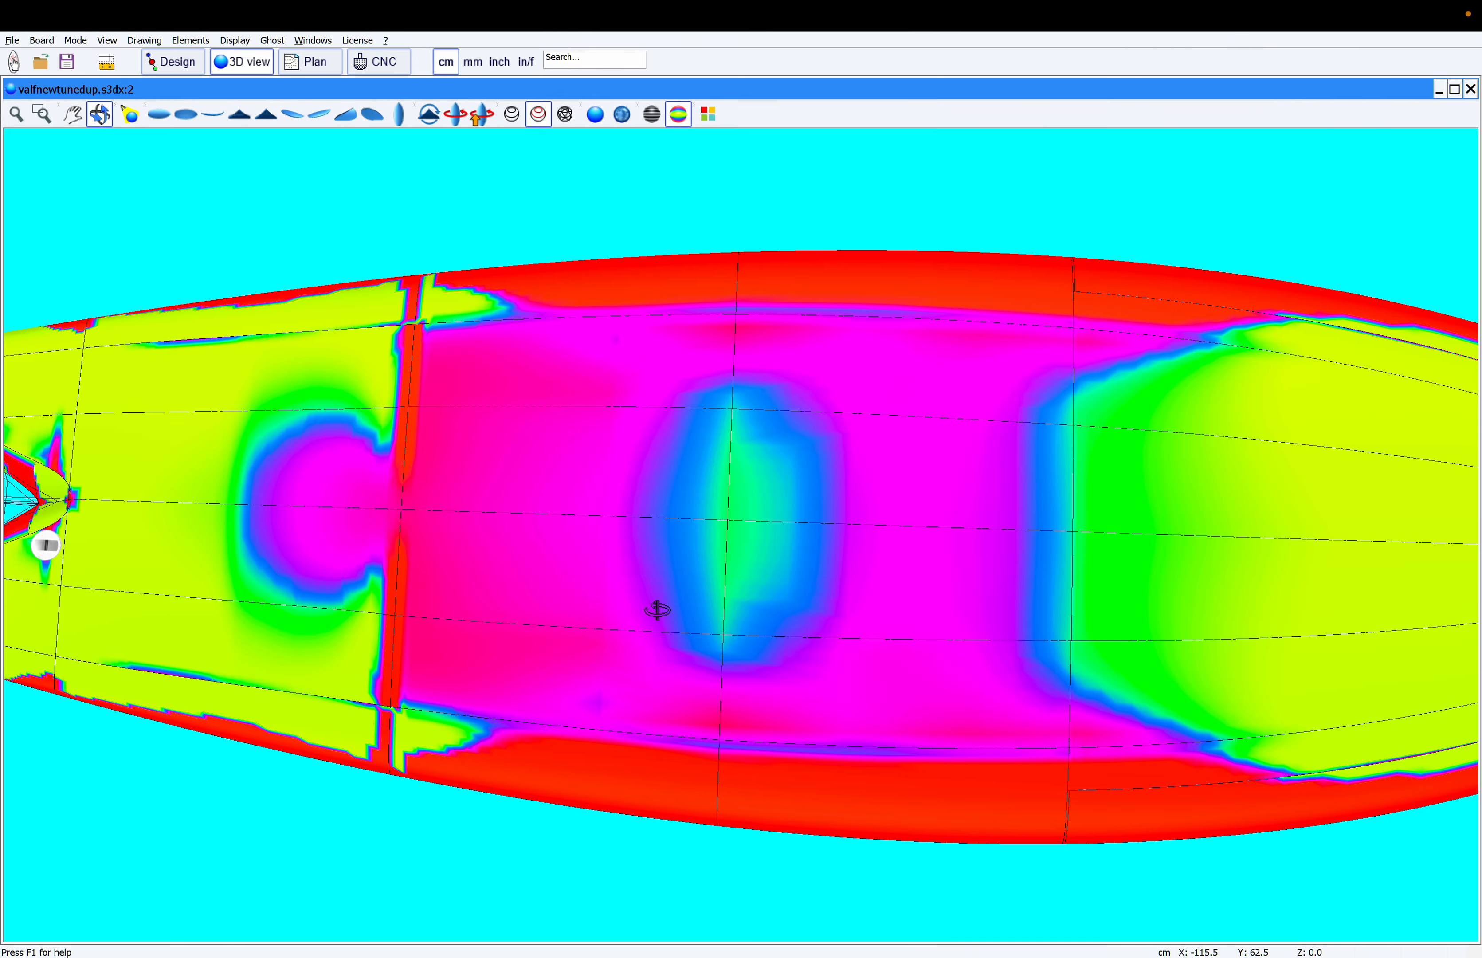
scroll(659, 610, "down", 4)
left_click_drag(659, 610, 658, 298)
left_click_drag(654, 501, 633, 585)
scroll(690, 621, "up", 2)
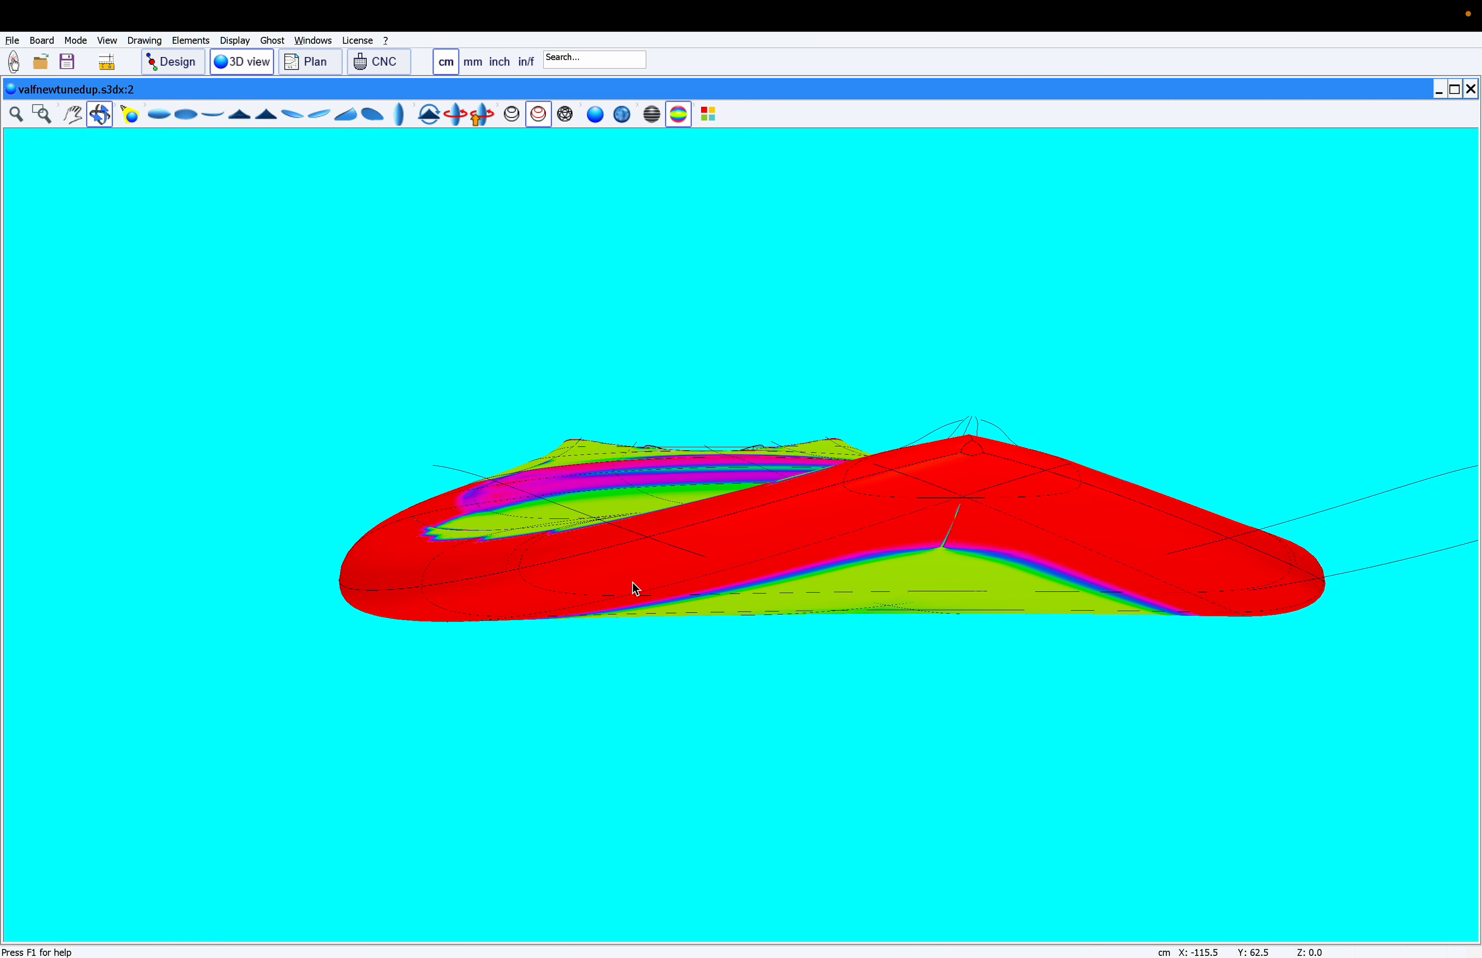
mouse_move(717, 467)
left_mouse_down()
mouse_move(715, 407)
mouse_move(723, 448)
left_mouse_up()
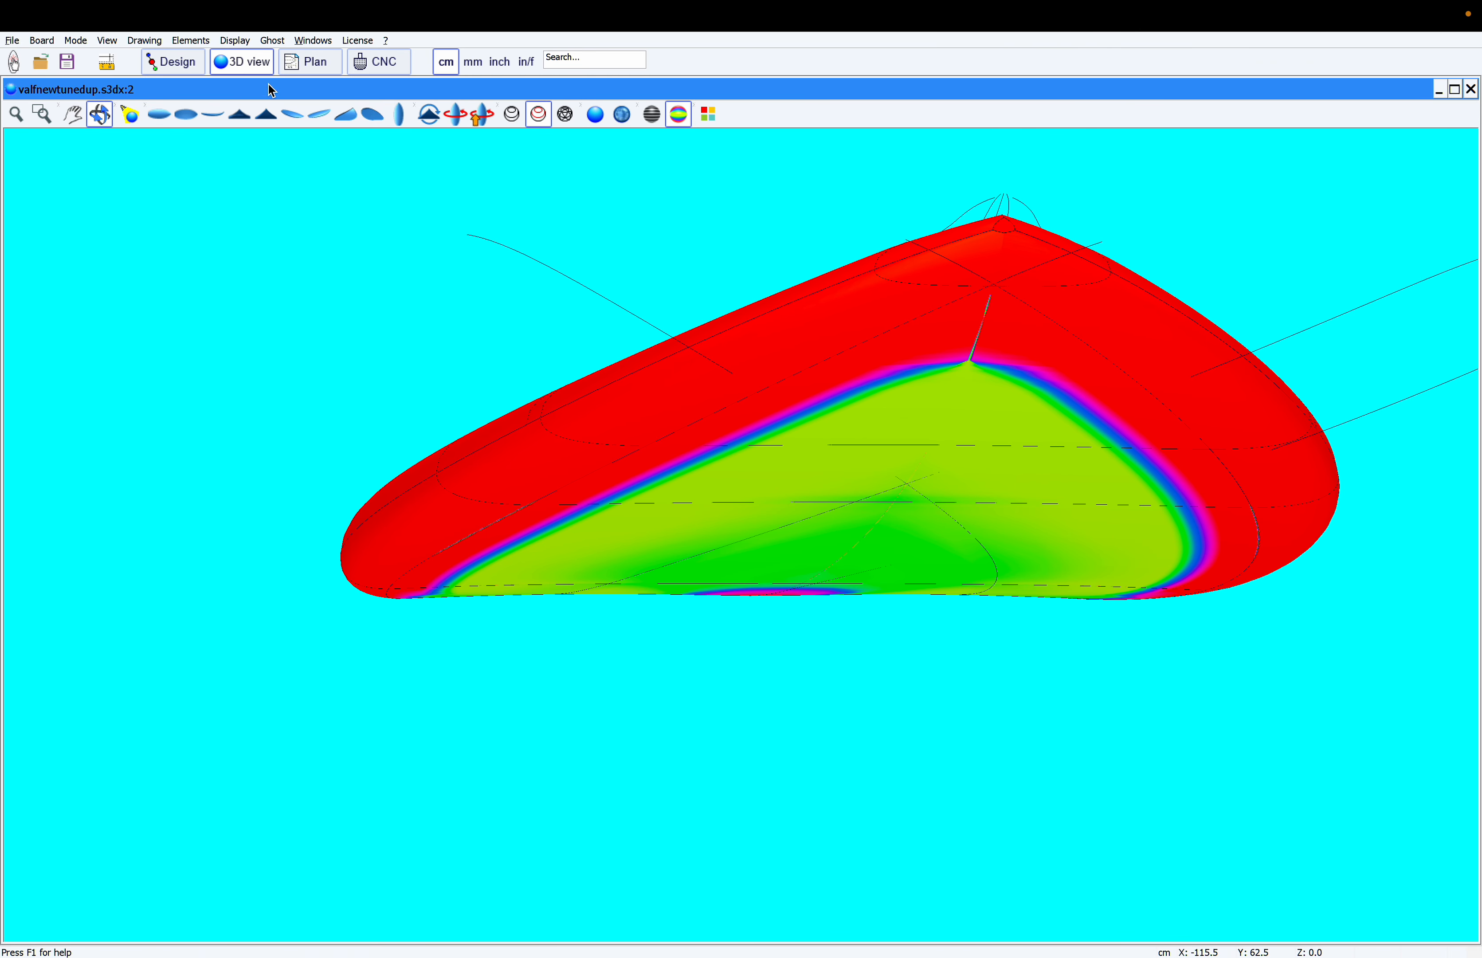
- Return to the design view and examine the nose rocker curves in the side view and the full outline in the top view
left_click(187, 64)
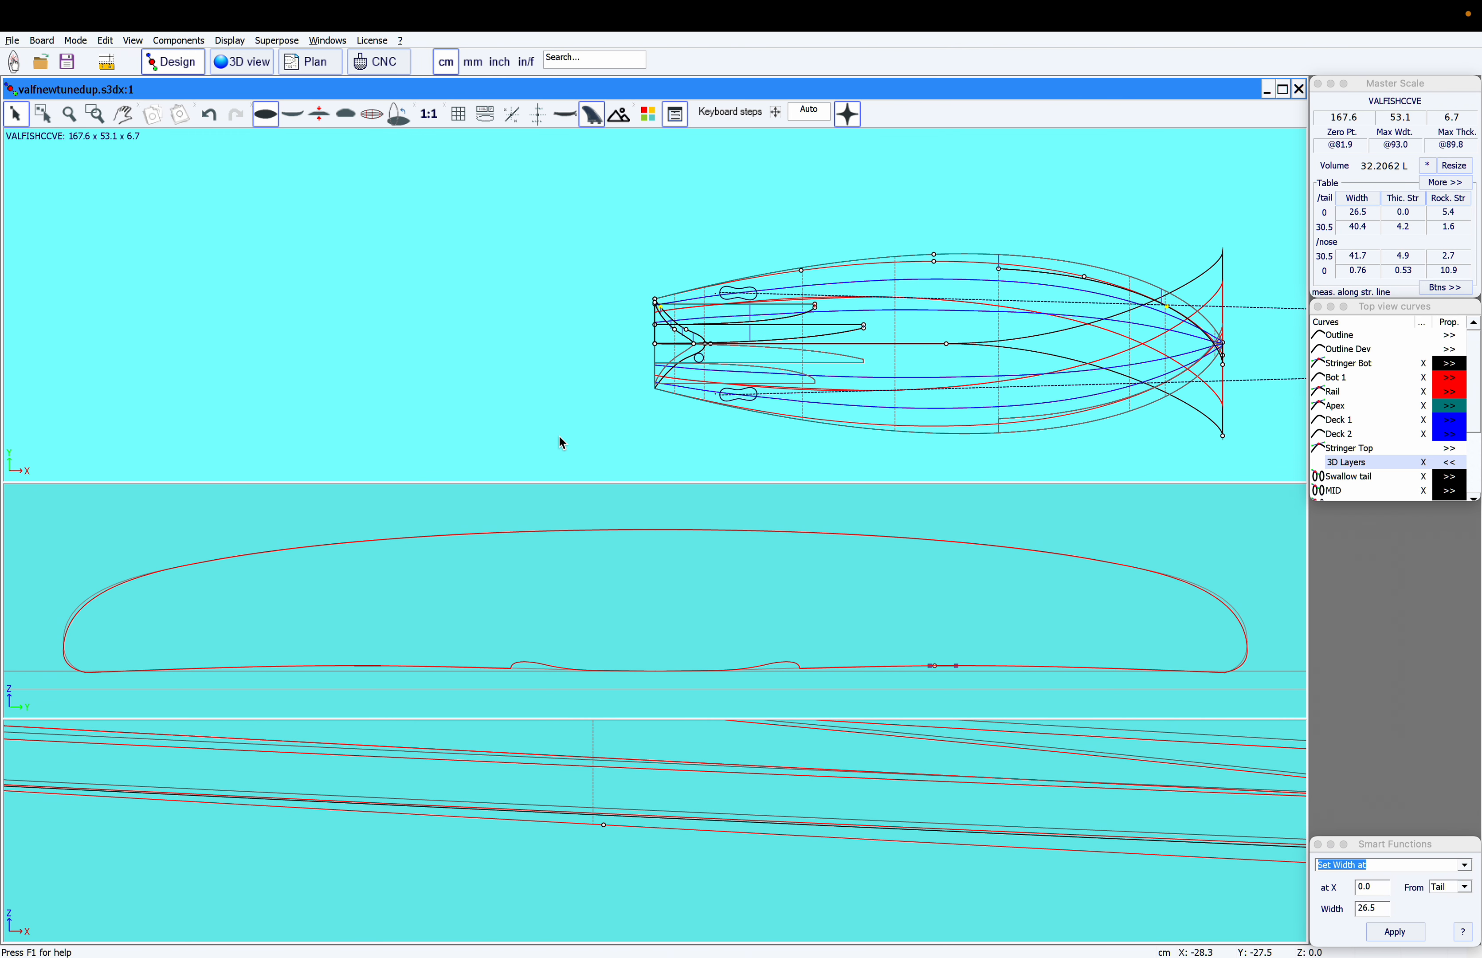
scroll(738, 424, "up", 2)
scroll(753, 850, "down", 5)
left_click_drag(753, 850, 665, 858)
scroll(664, 858, "down", 4)
scroll(664, 858, "down", 3)
scroll(921, 861, "down", 4)
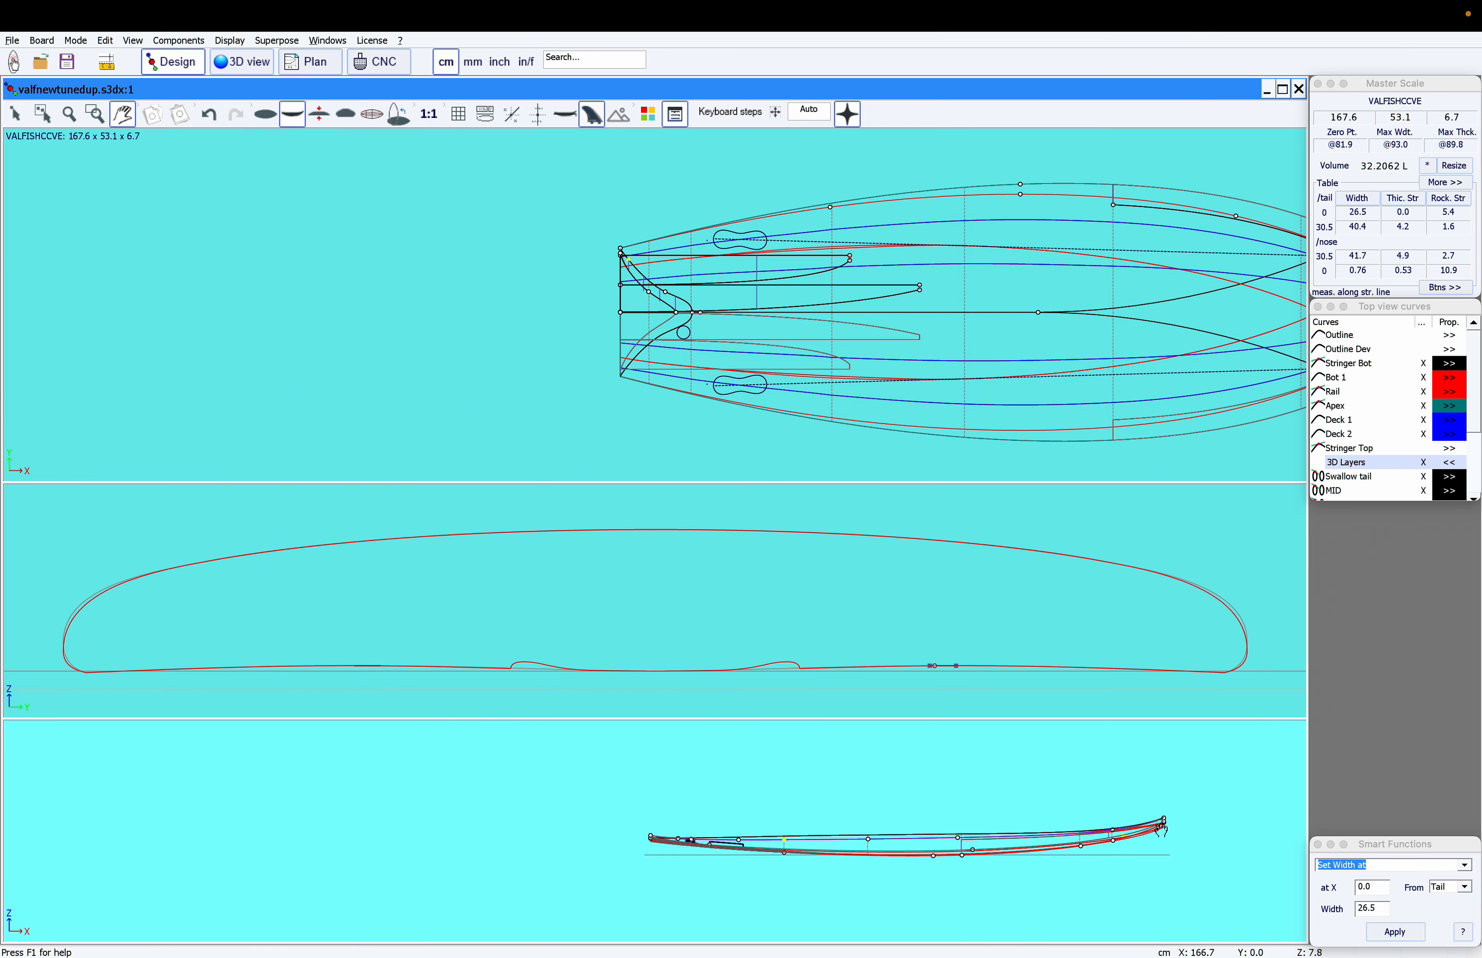
scroll(1160, 828, "up", 5)
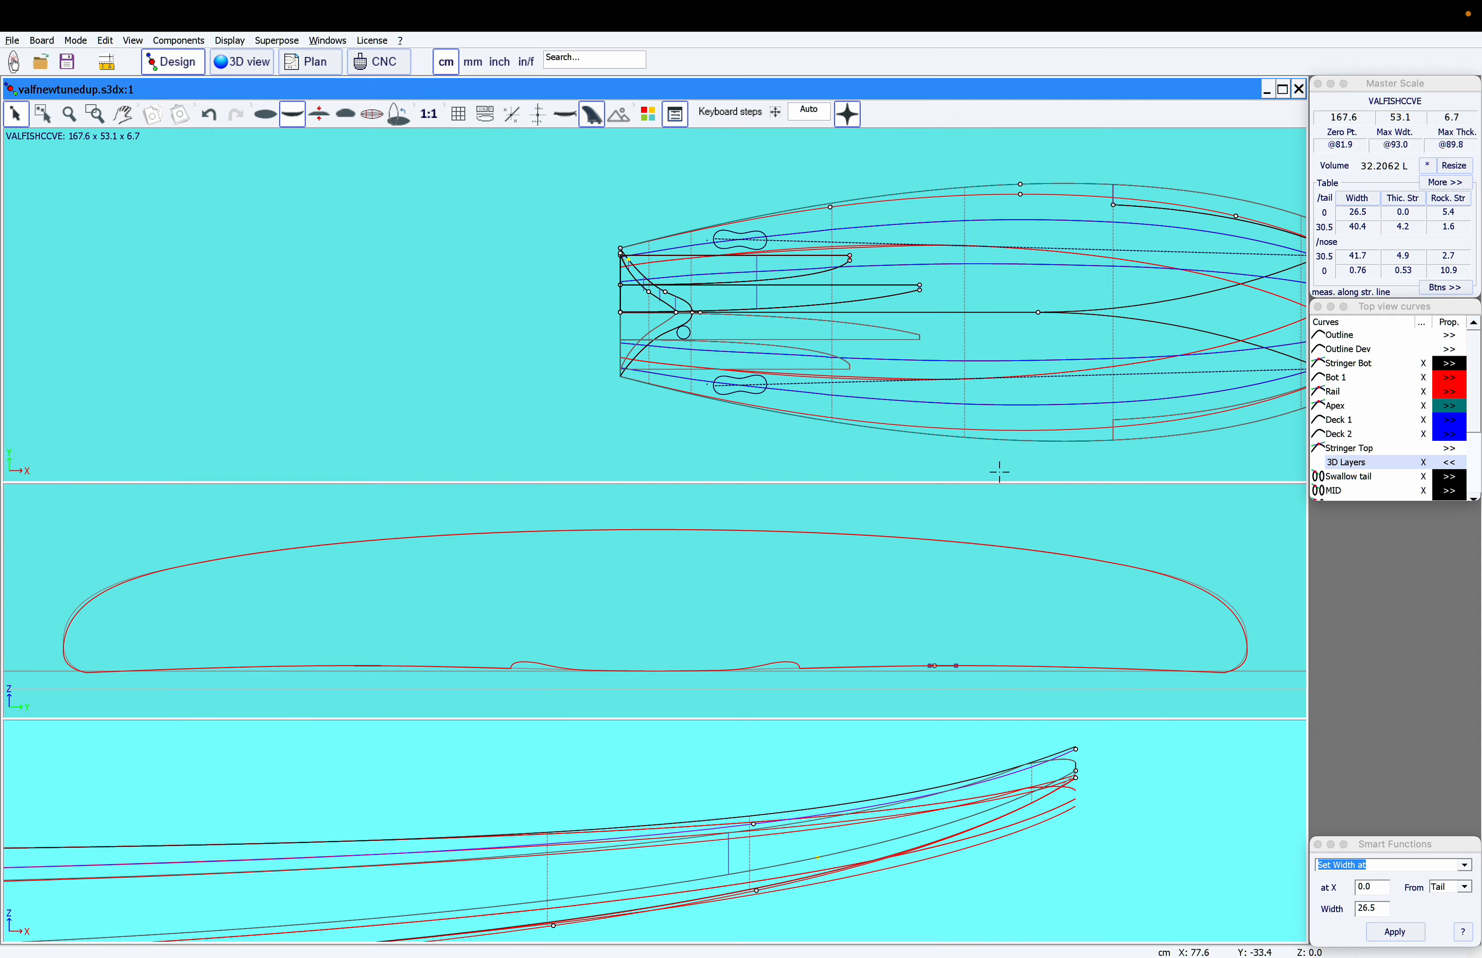
scroll(984, 365, "down", 4)
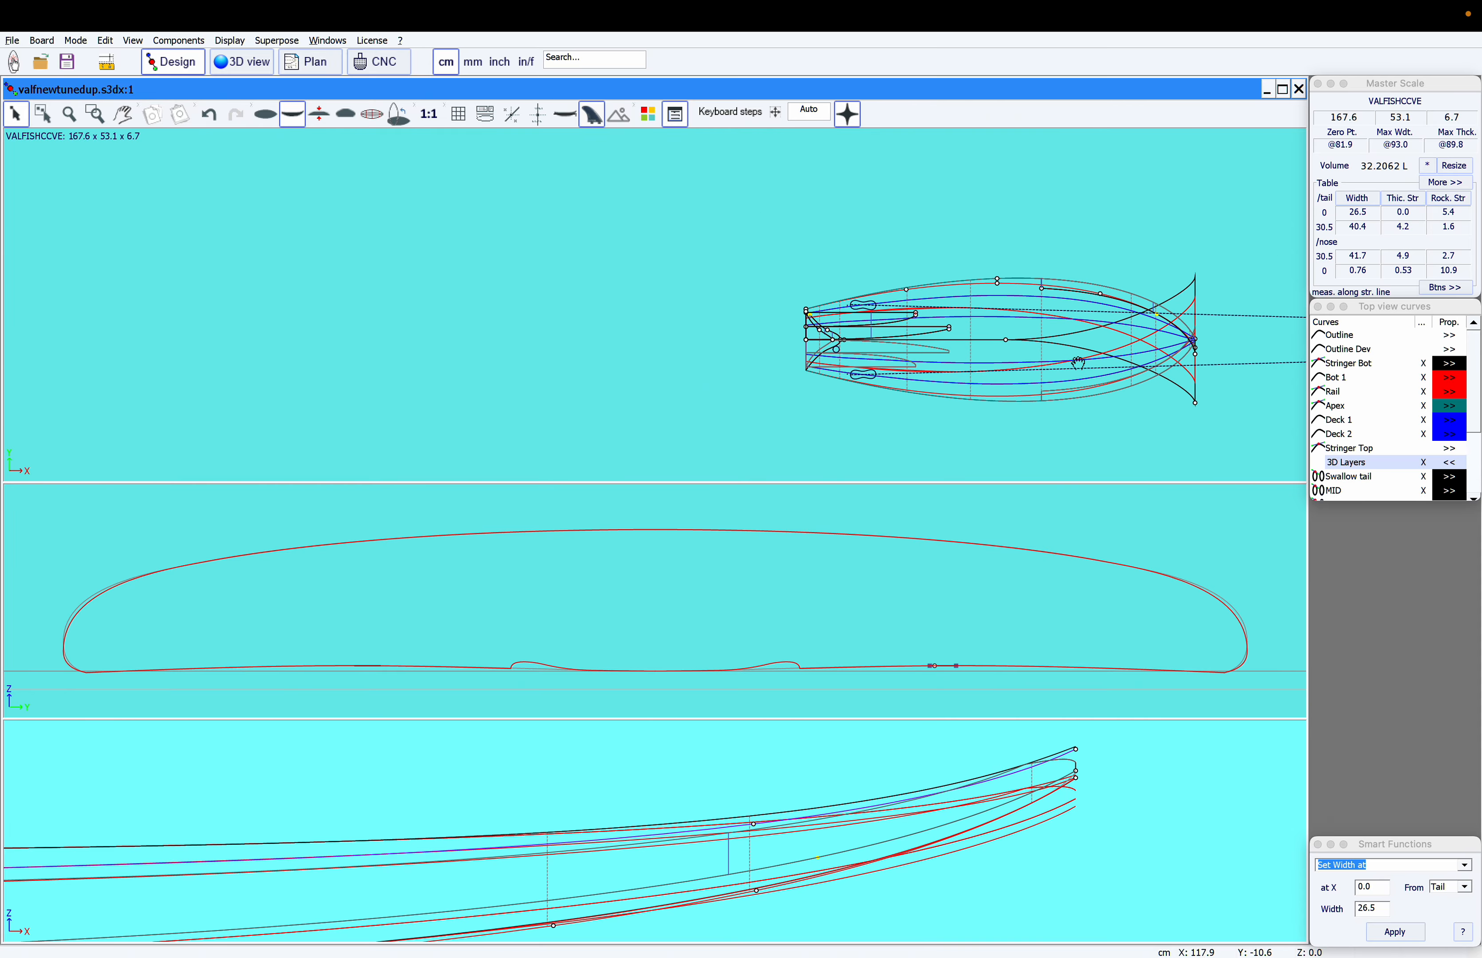
- Show the slice at 101.5 cm in the cross-section view and inspect the whole board in the top and side views
double_click(1042, 324)
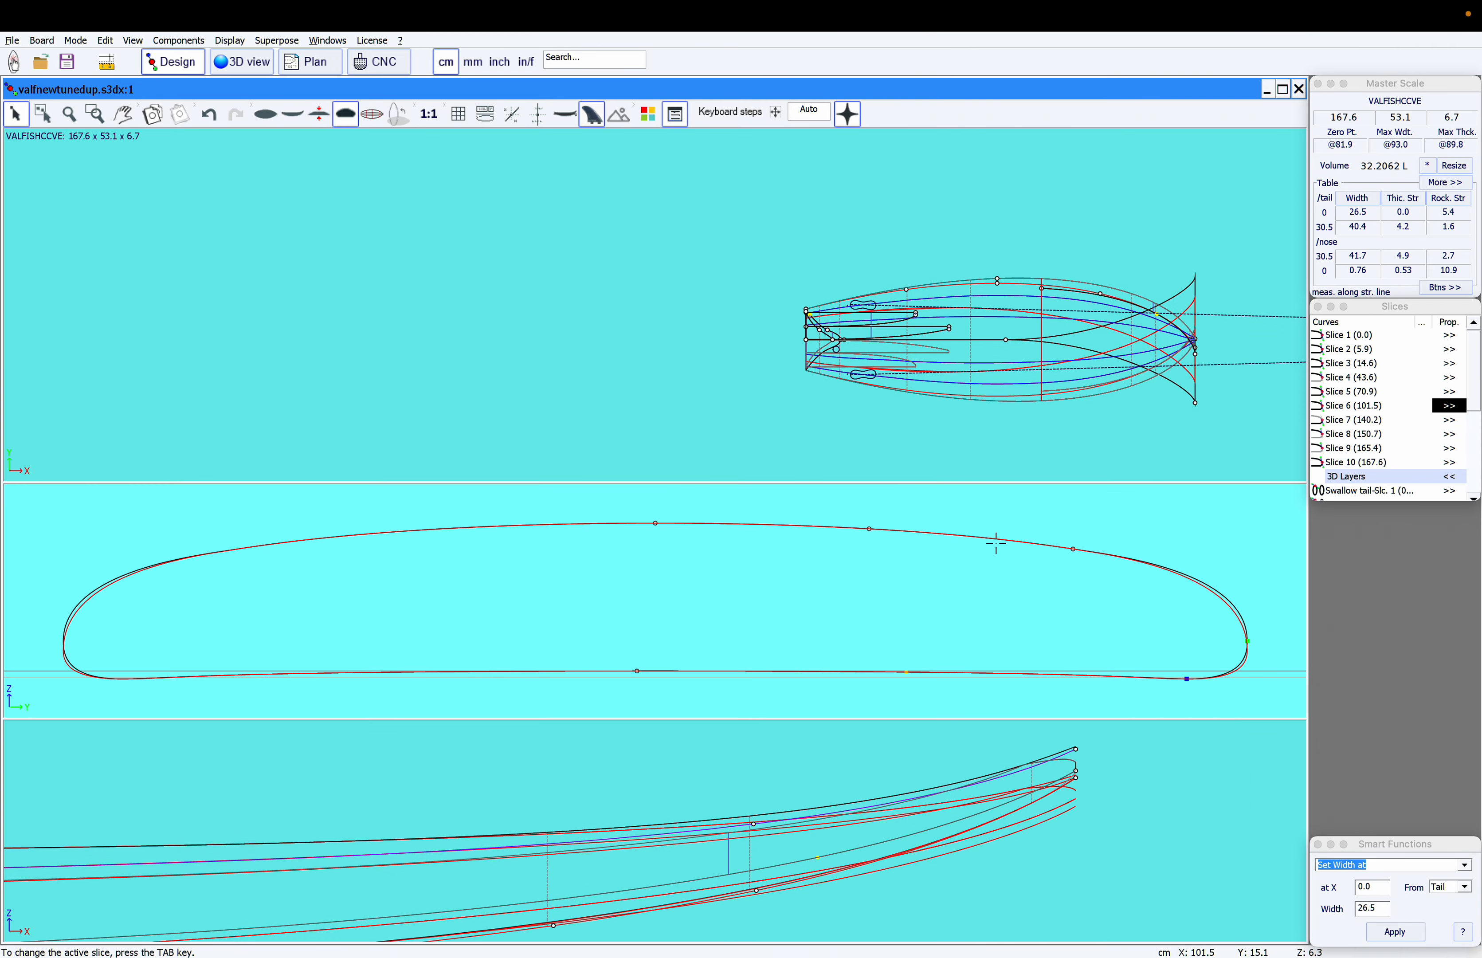
scroll(1018, 913, "down", 5)
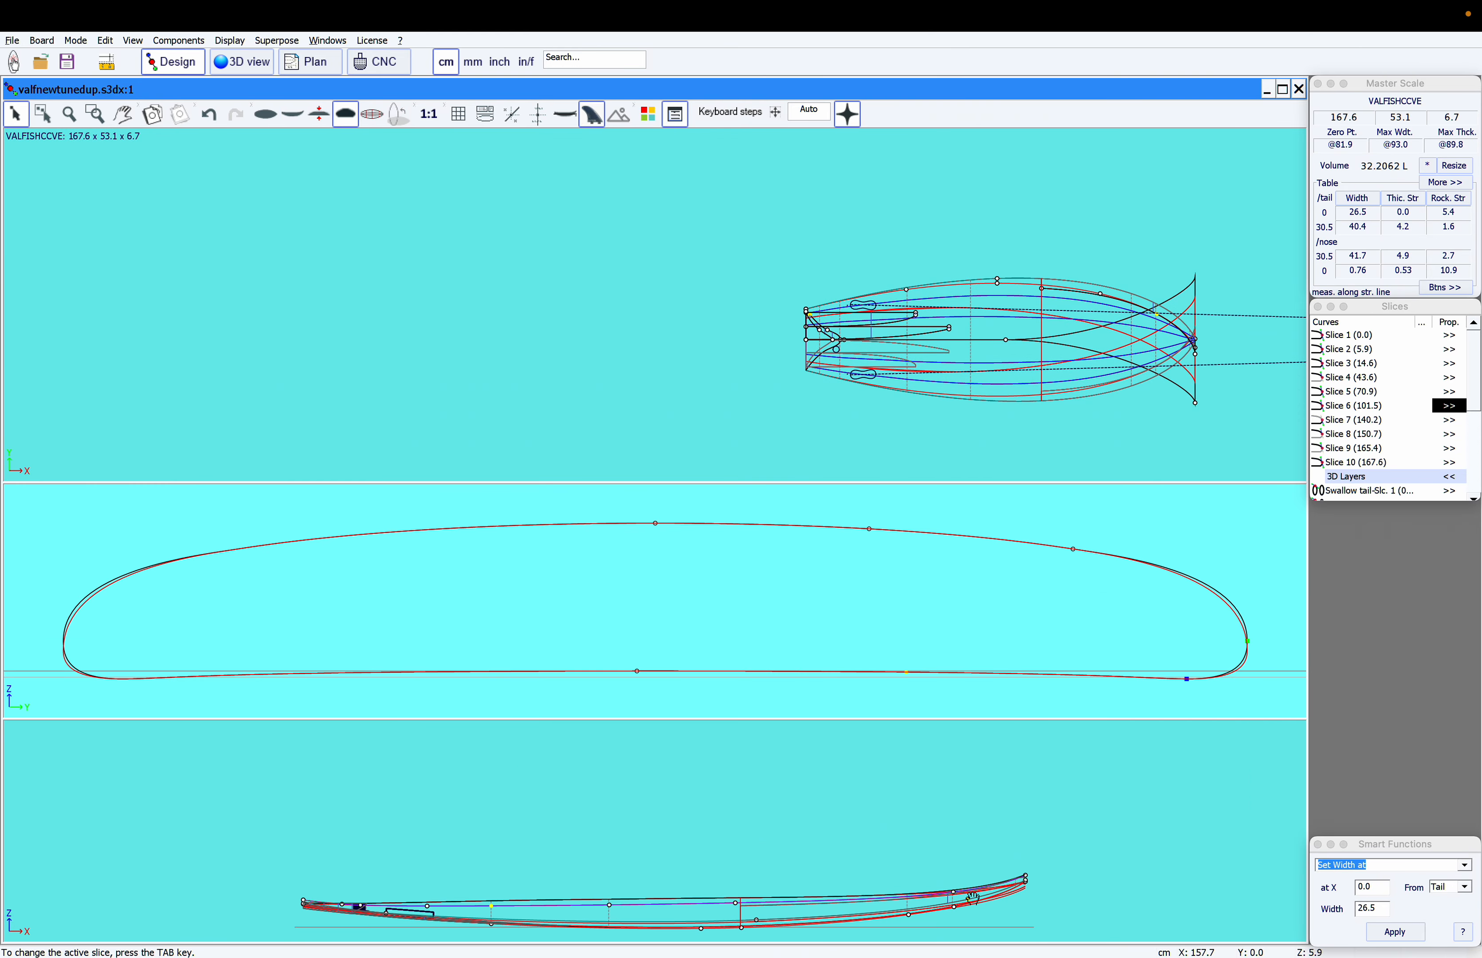
left_click(879, 829)
scroll(1056, 293, "up", 4)
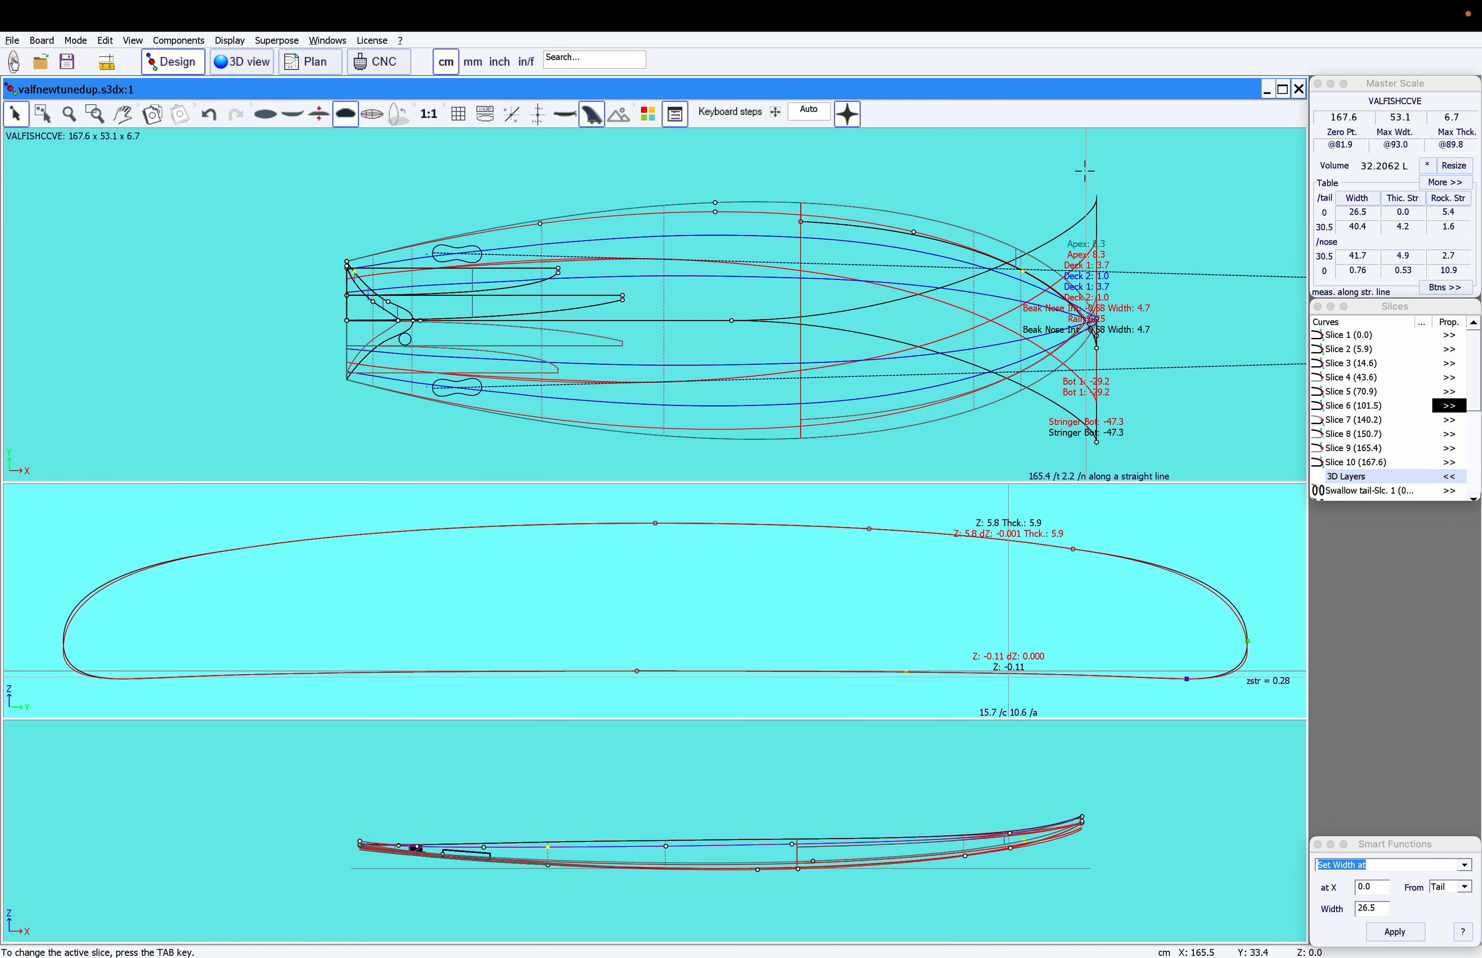
left_click(1085, 170)
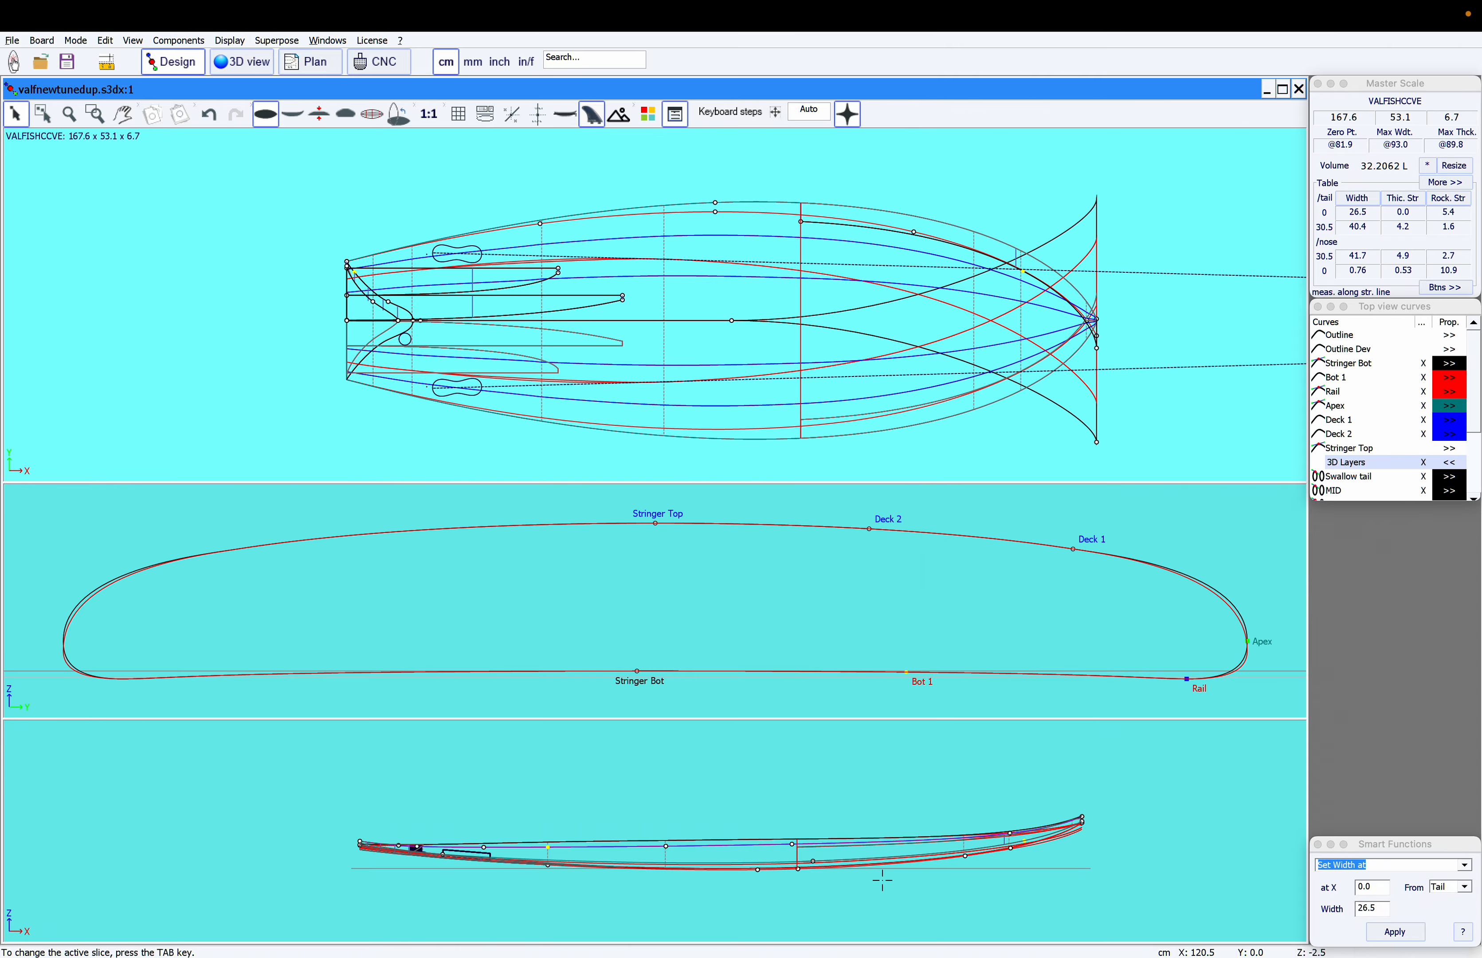
scroll(896, 865, "up", 2)
scroll(894, 864, "down", 3)
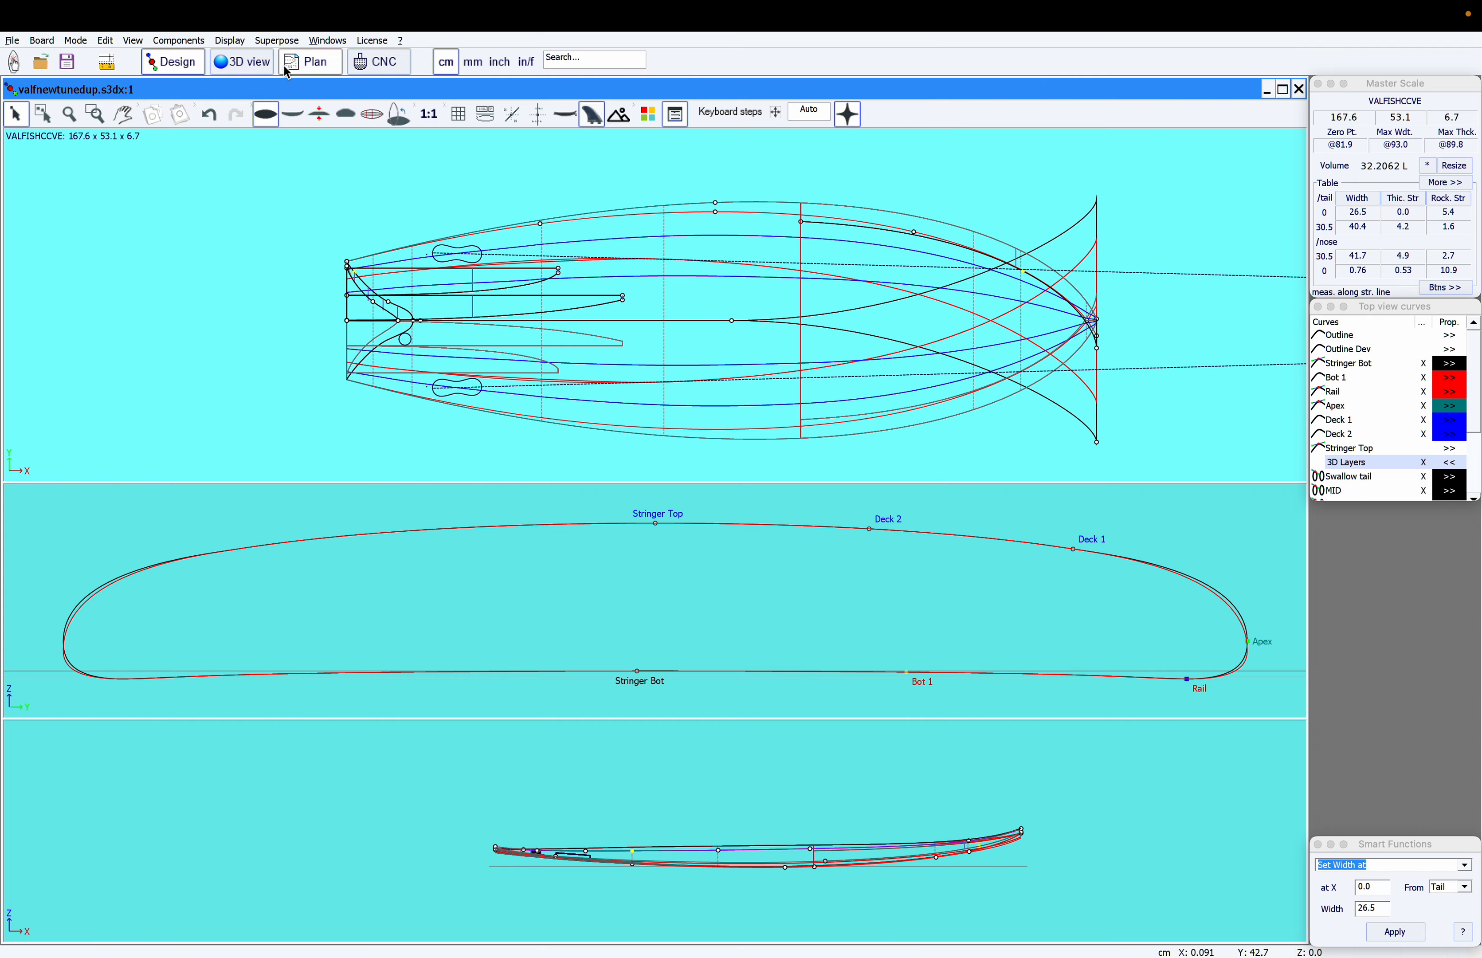
- Show the entire board with its curvature color map in the 3D view, rotated to the deck side
left_click(266, 67)
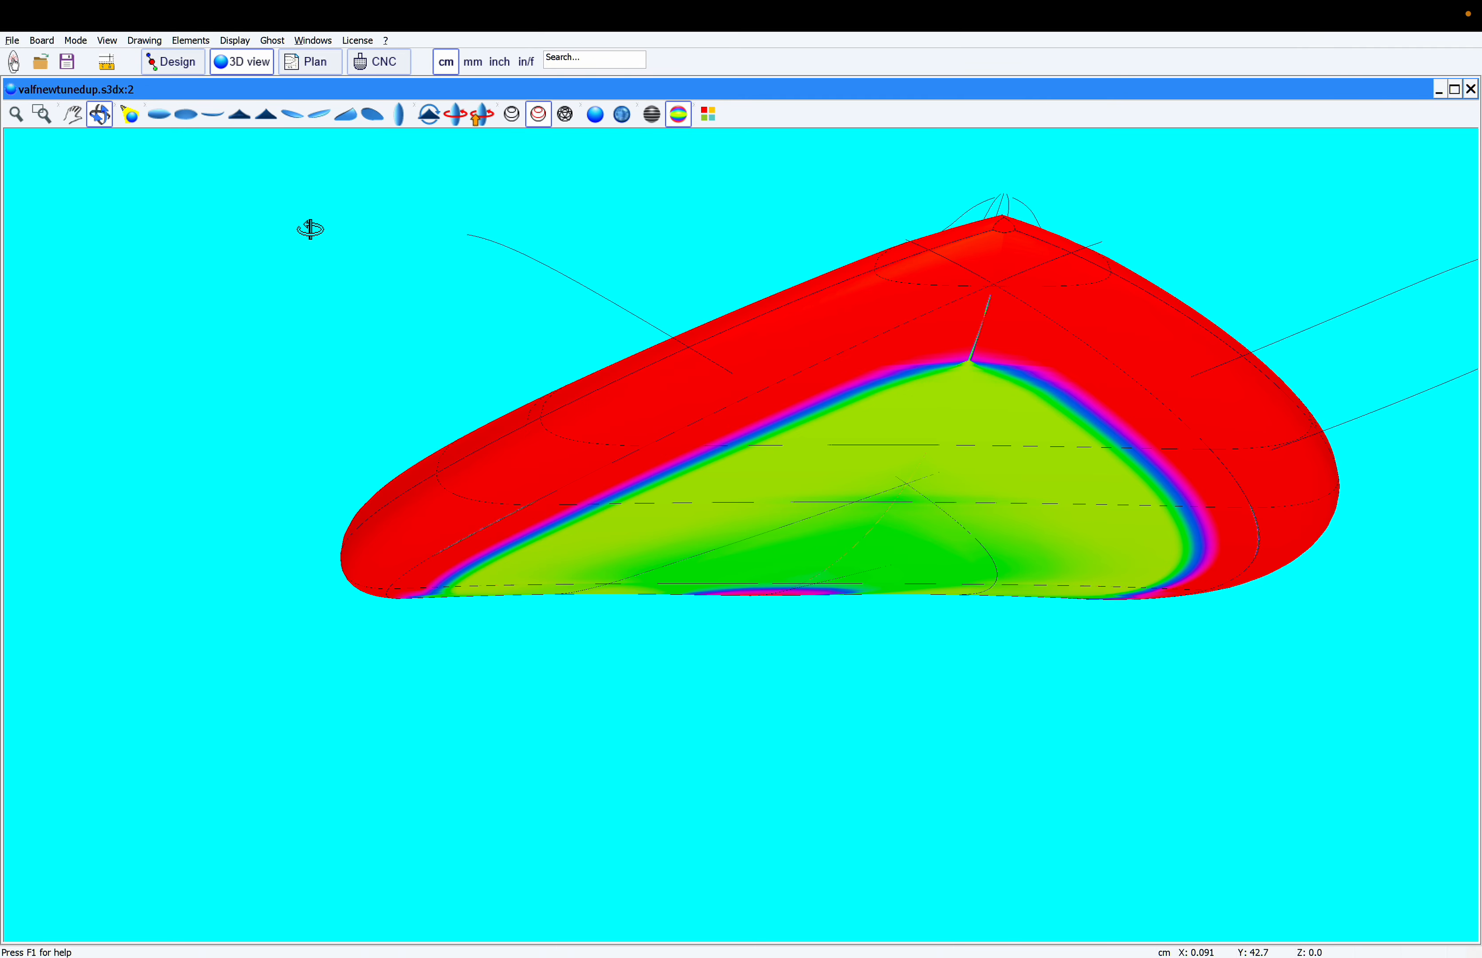
left_click(186, 118)
left_click_drag(515, 297, 507, 846)
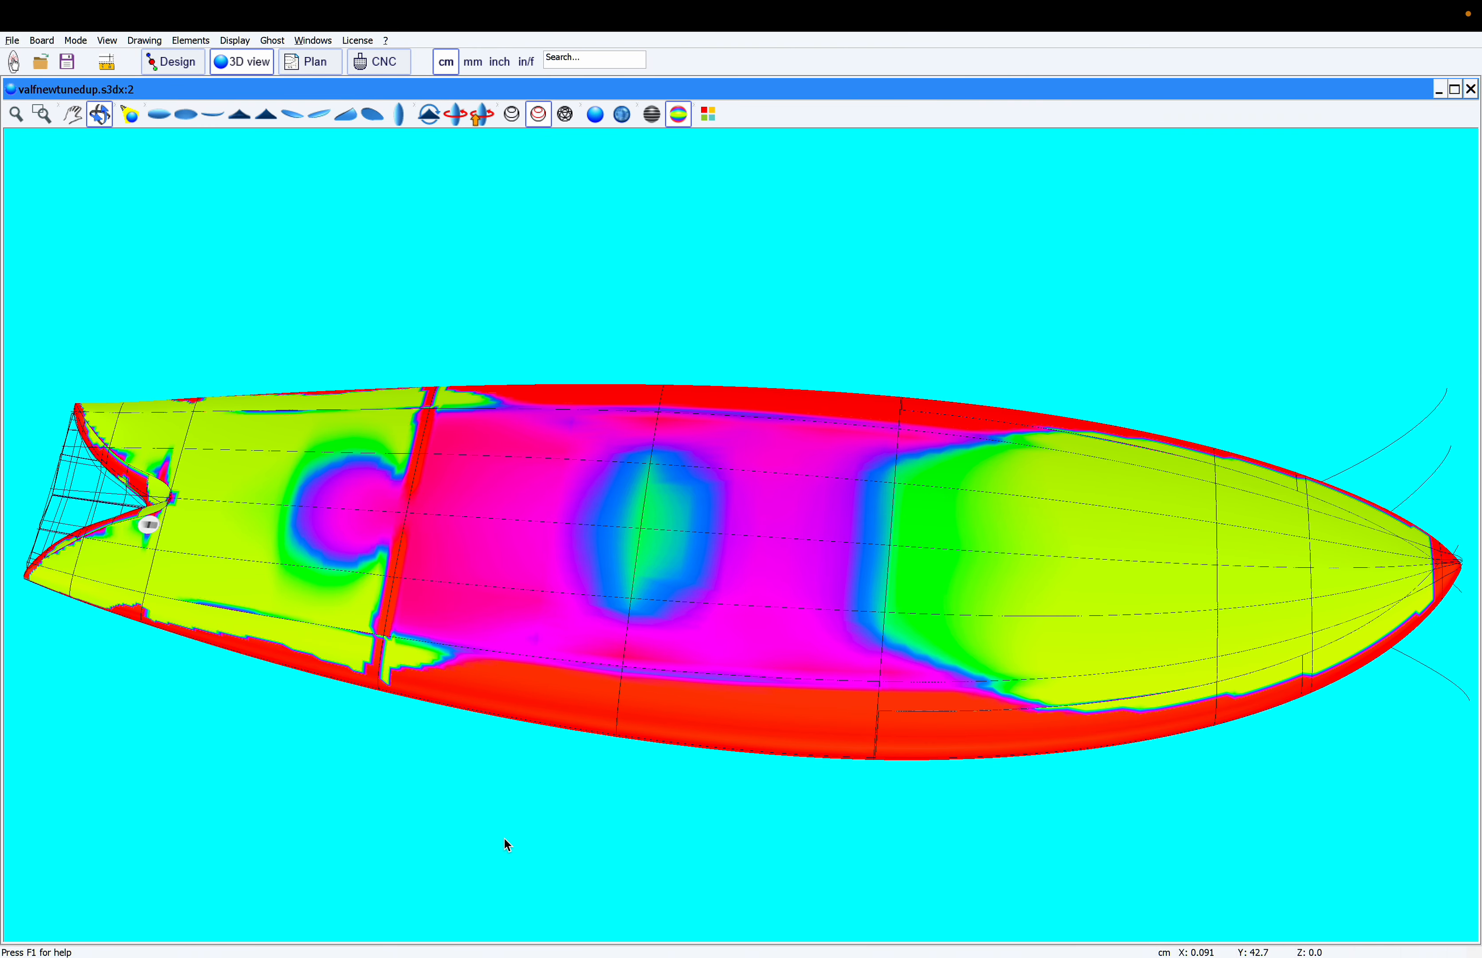
- Replace the curvature color map with the shaded color rendering and rotate the board to inspect its deck and rails
left_click(621, 114)
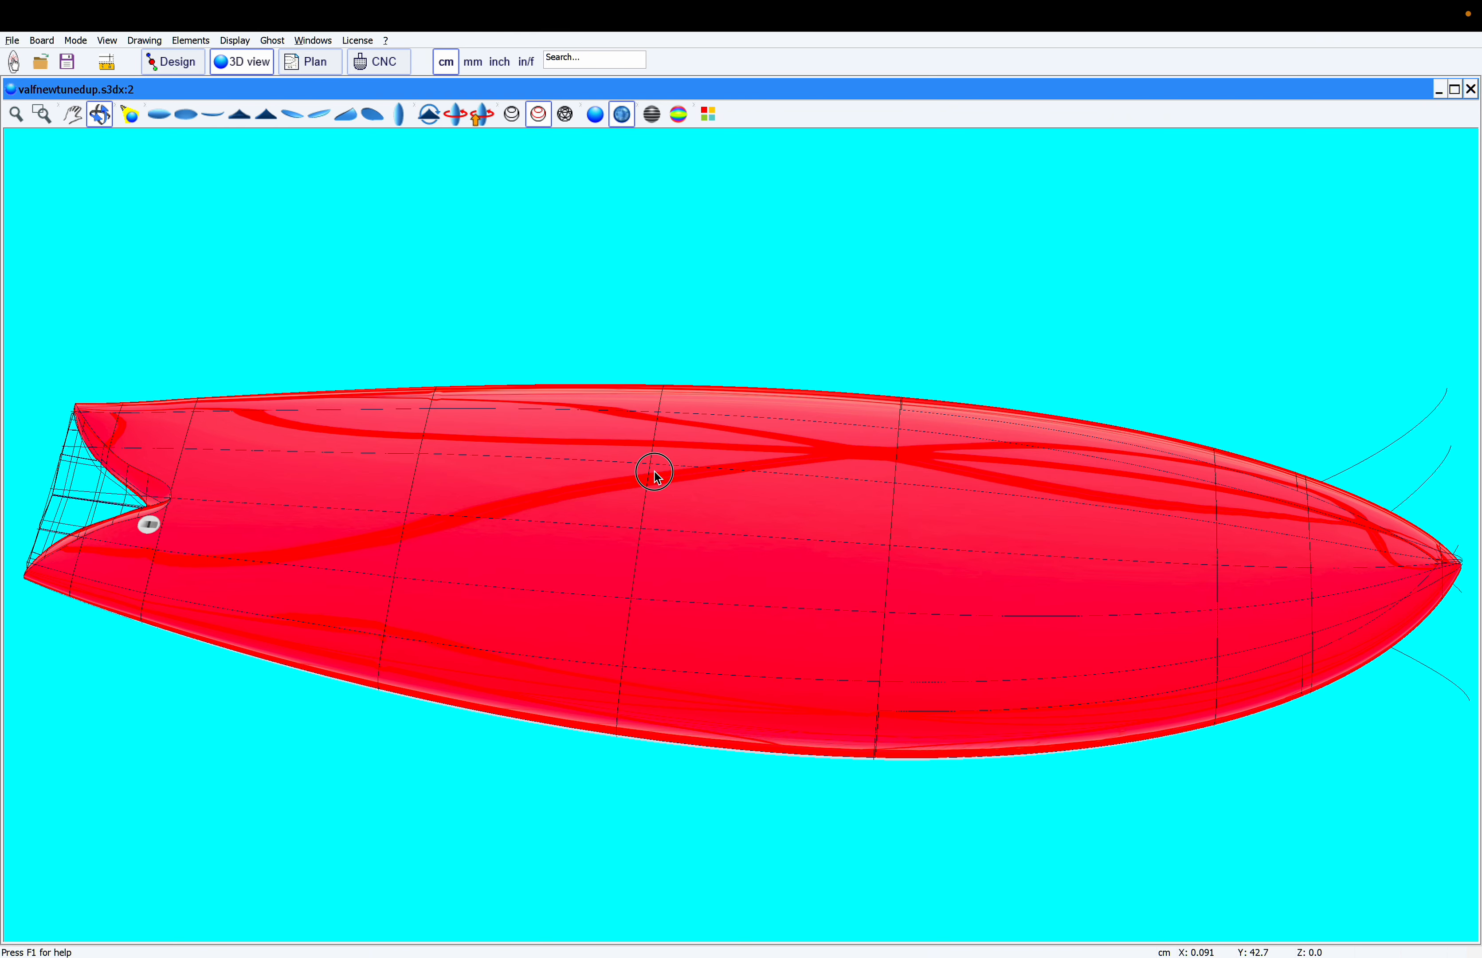
mouse_move(682, 702)
left_mouse_down()
mouse_move(675, 242)
mouse_move(692, 359)
left_mouse_up()
mouse_move(756, 519)
left_mouse_down()
mouse_move(846, 569)
mouse_move(860, 840)
mouse_move(858, 790)
mouse_move(840, 911)
mouse_move(870, 597)
mouse_move(853, 522)
mouse_move(885, 554)
mouse_move(866, 838)
mouse_move(825, 803)
mouse_move(866, 594)
mouse_move(789, 726)
mouse_move(648, 839)
mouse_move(605, 914)
left_mouse_up()
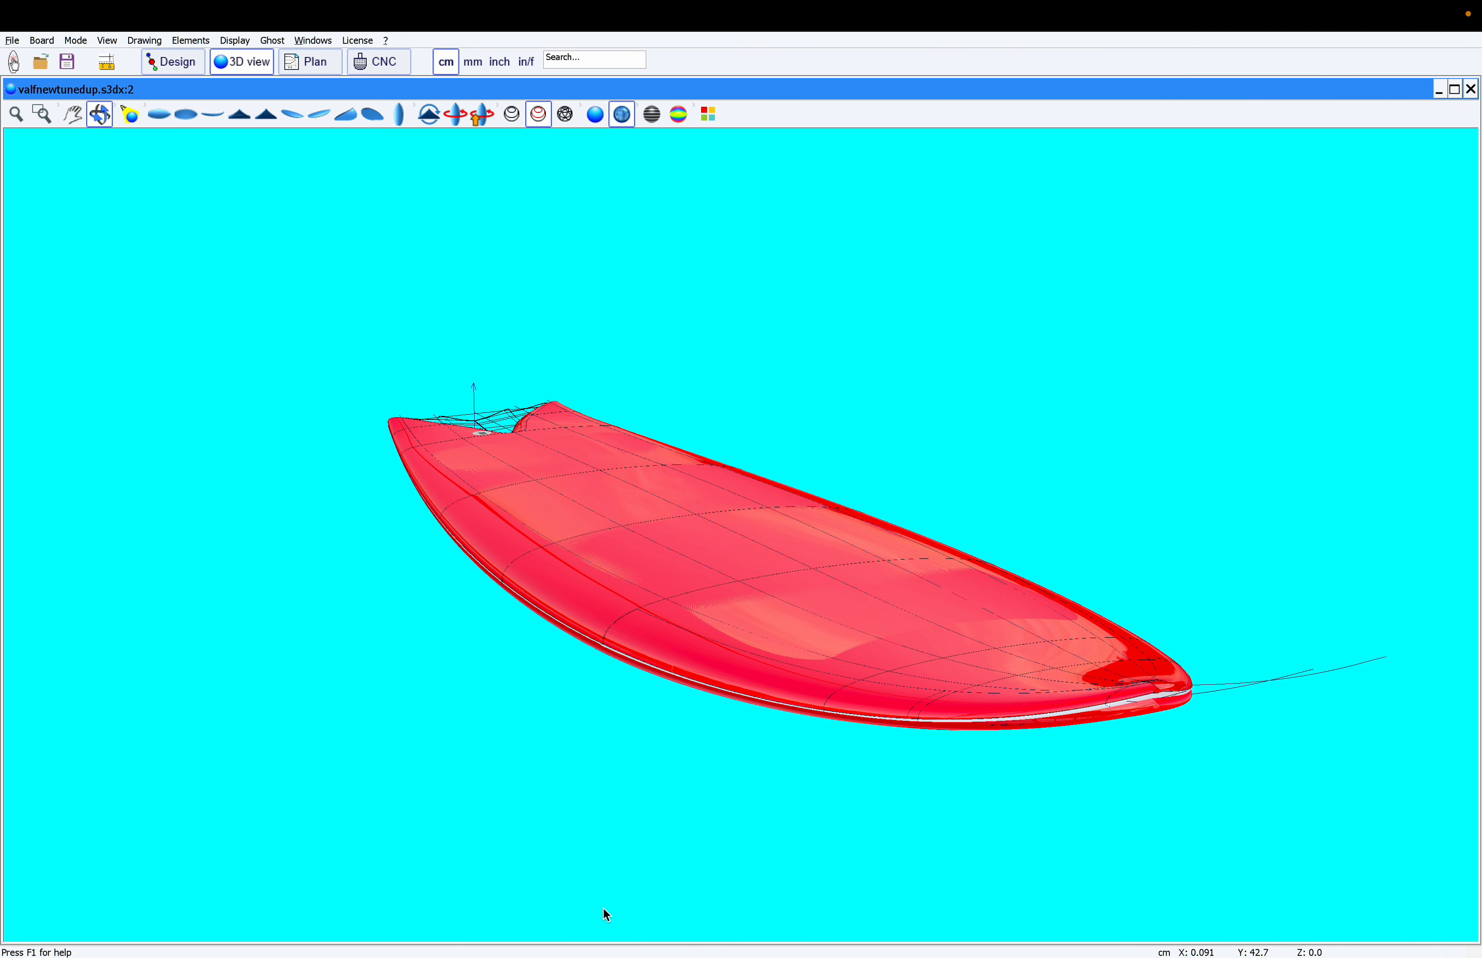
left_click_drag(1037, 883, 1221, 436)
- Show the board's bottom in the 3D view and examine the tail channels and fin boxes up close from behind
left_click(185, 114)
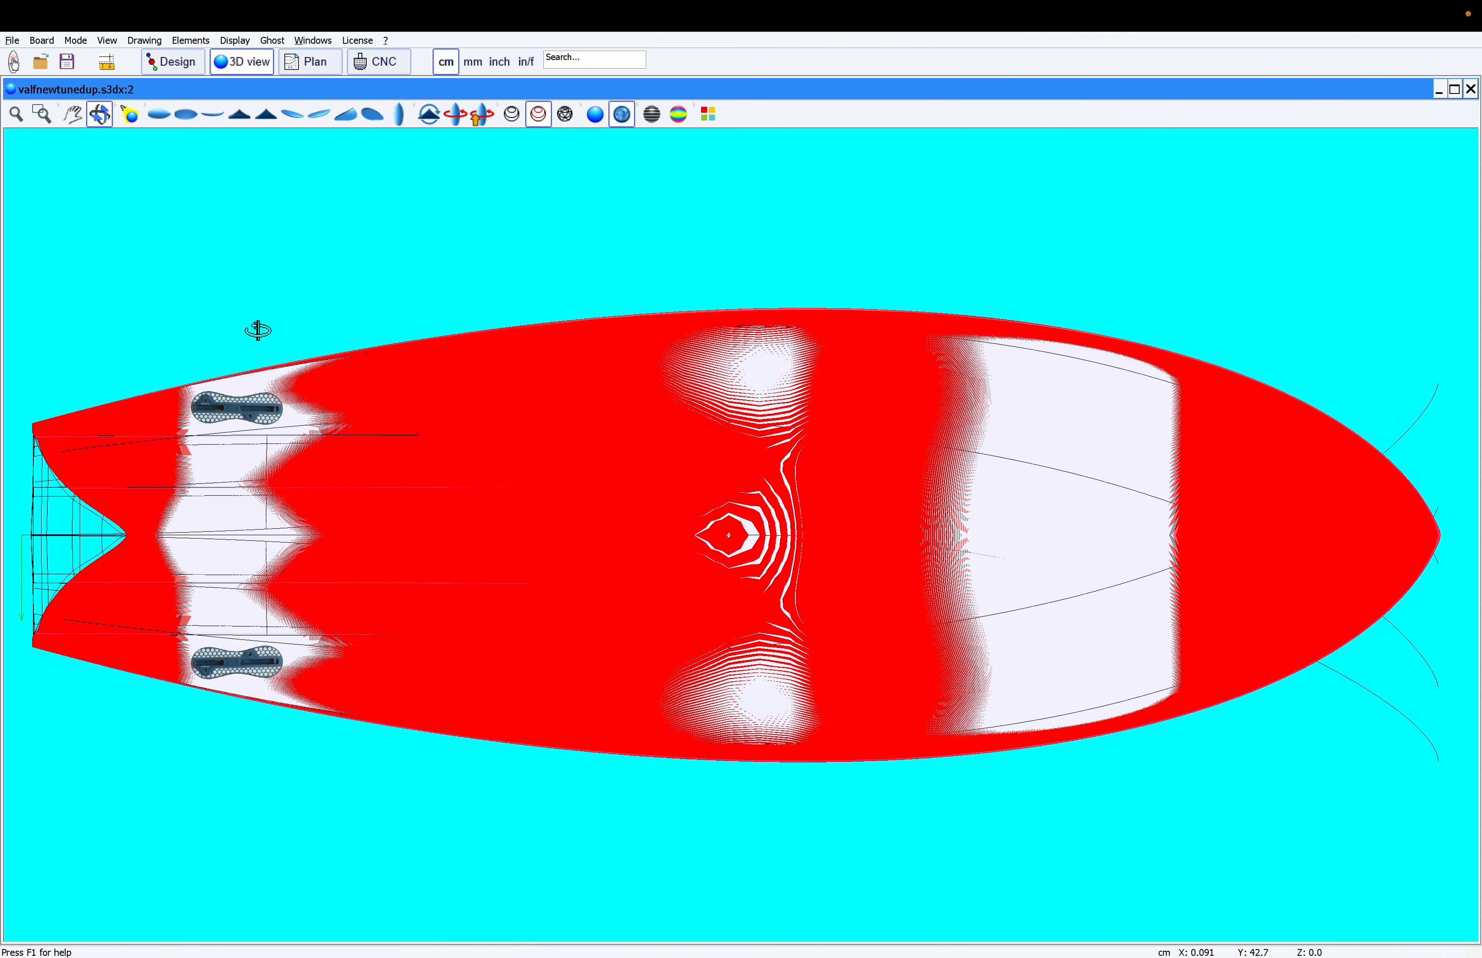
left_click_drag(236, 631, 528, 629)
scroll(521, 628, "up", 3)
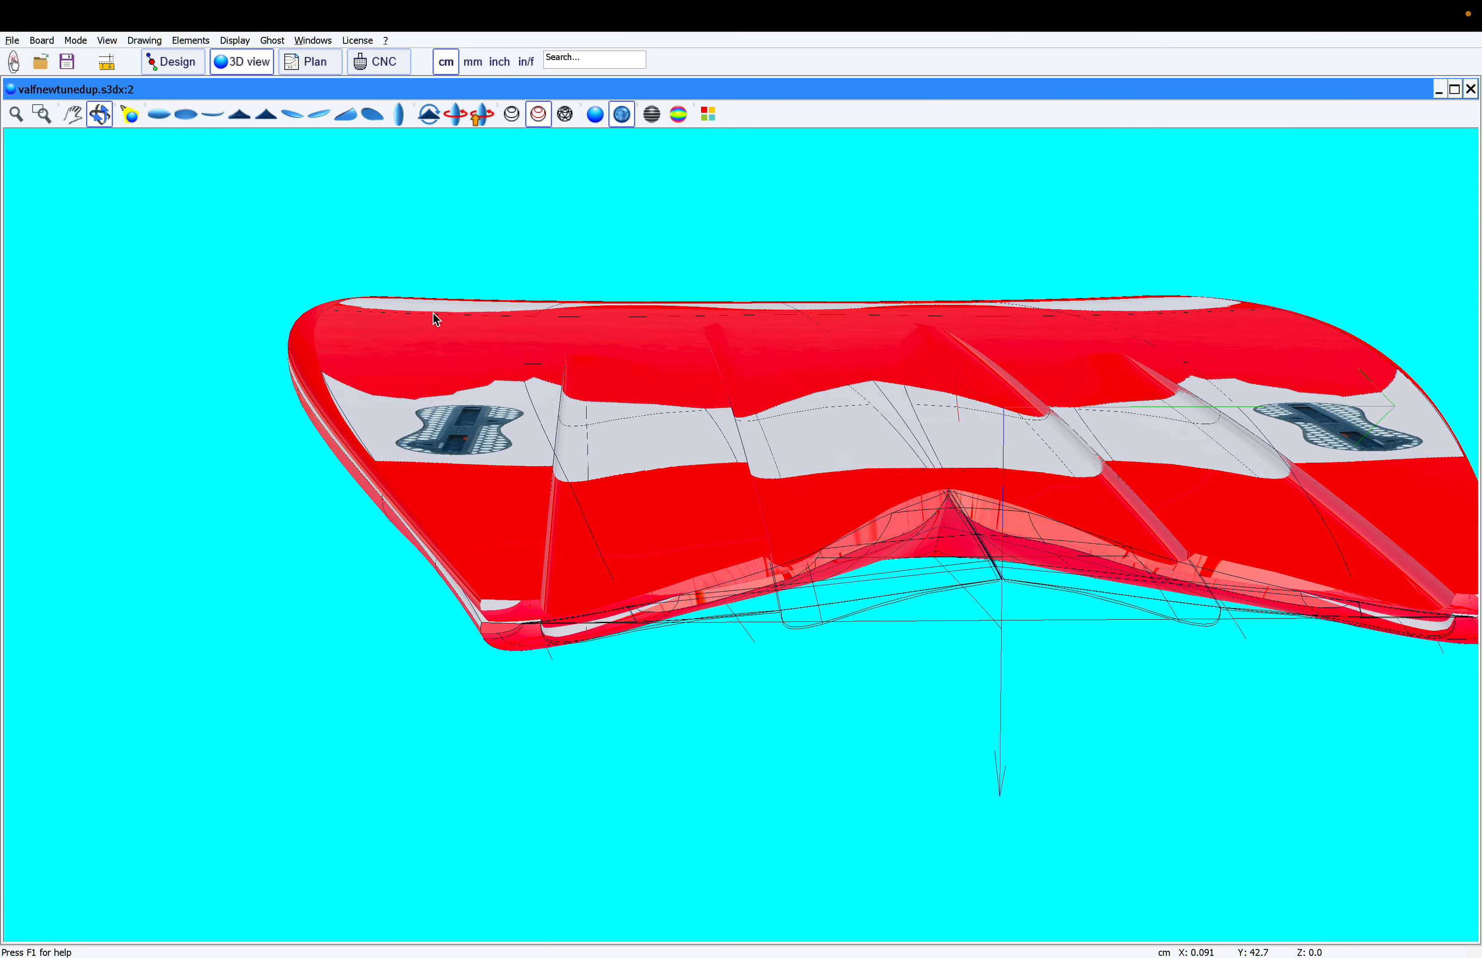
- Set the board color to dark teal in the 3D properties, extend the deck until tuck and duplicate the deck on the bottom
left_click(705, 117)
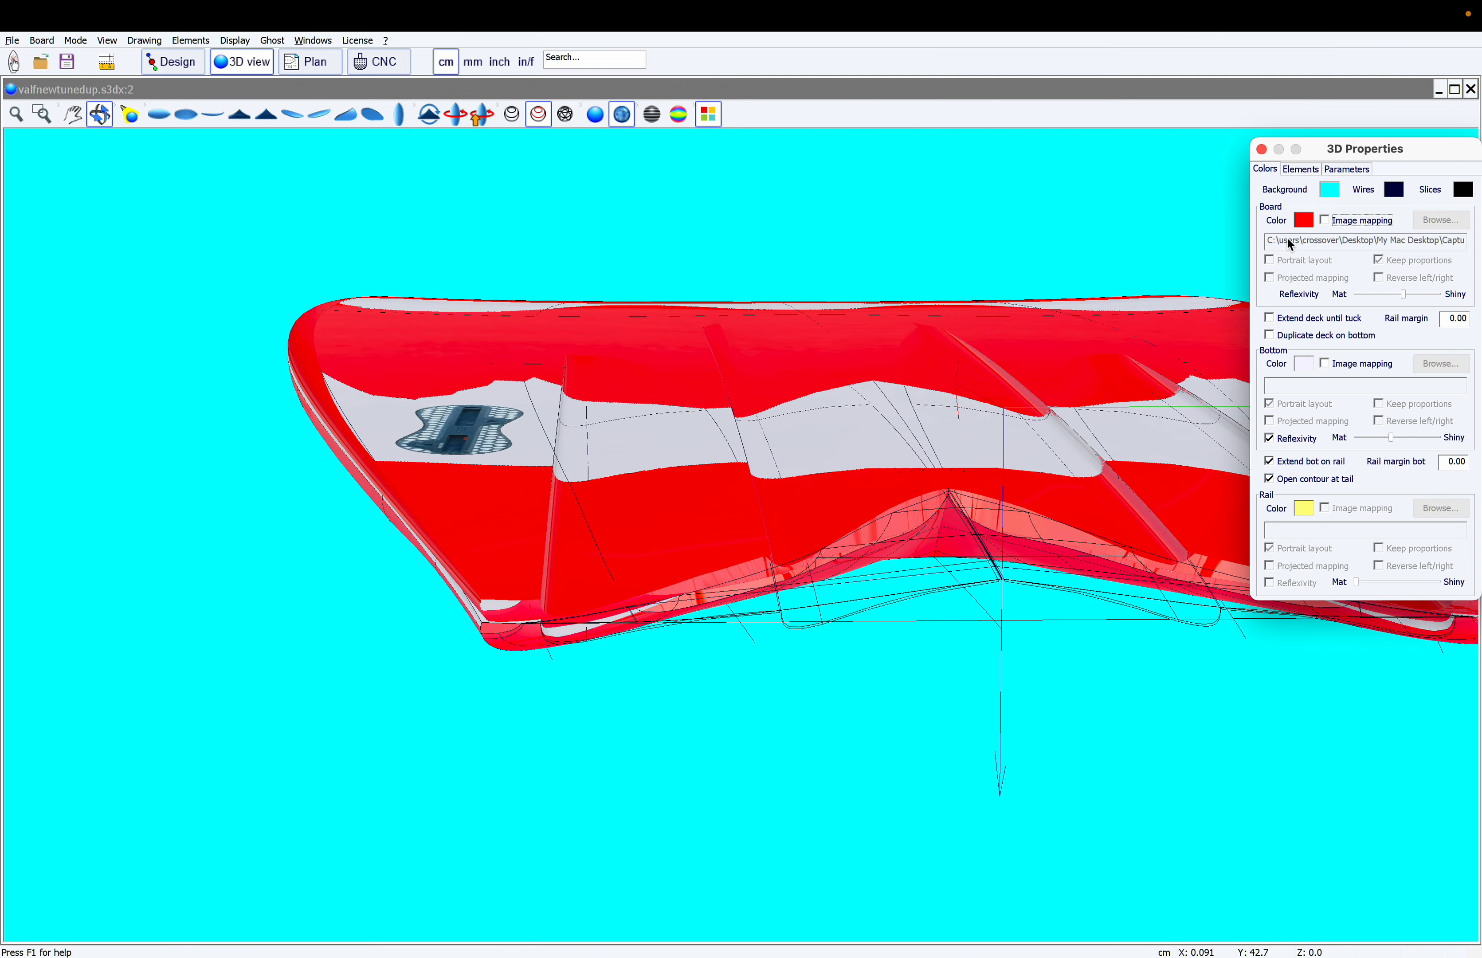
left_click(1303, 221)
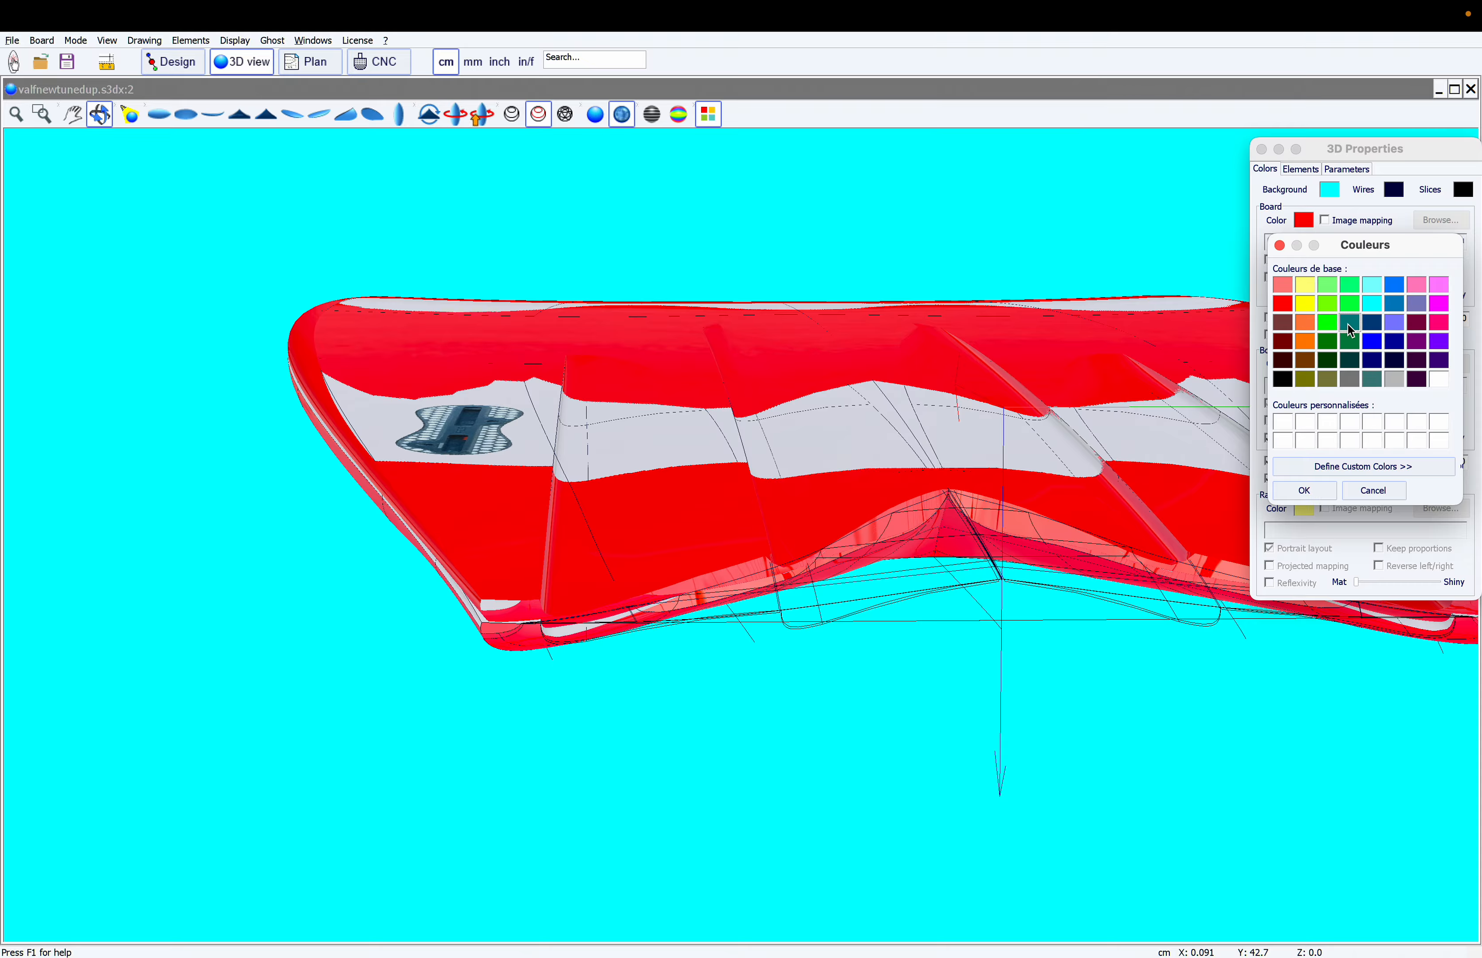
left_click(1301, 491)
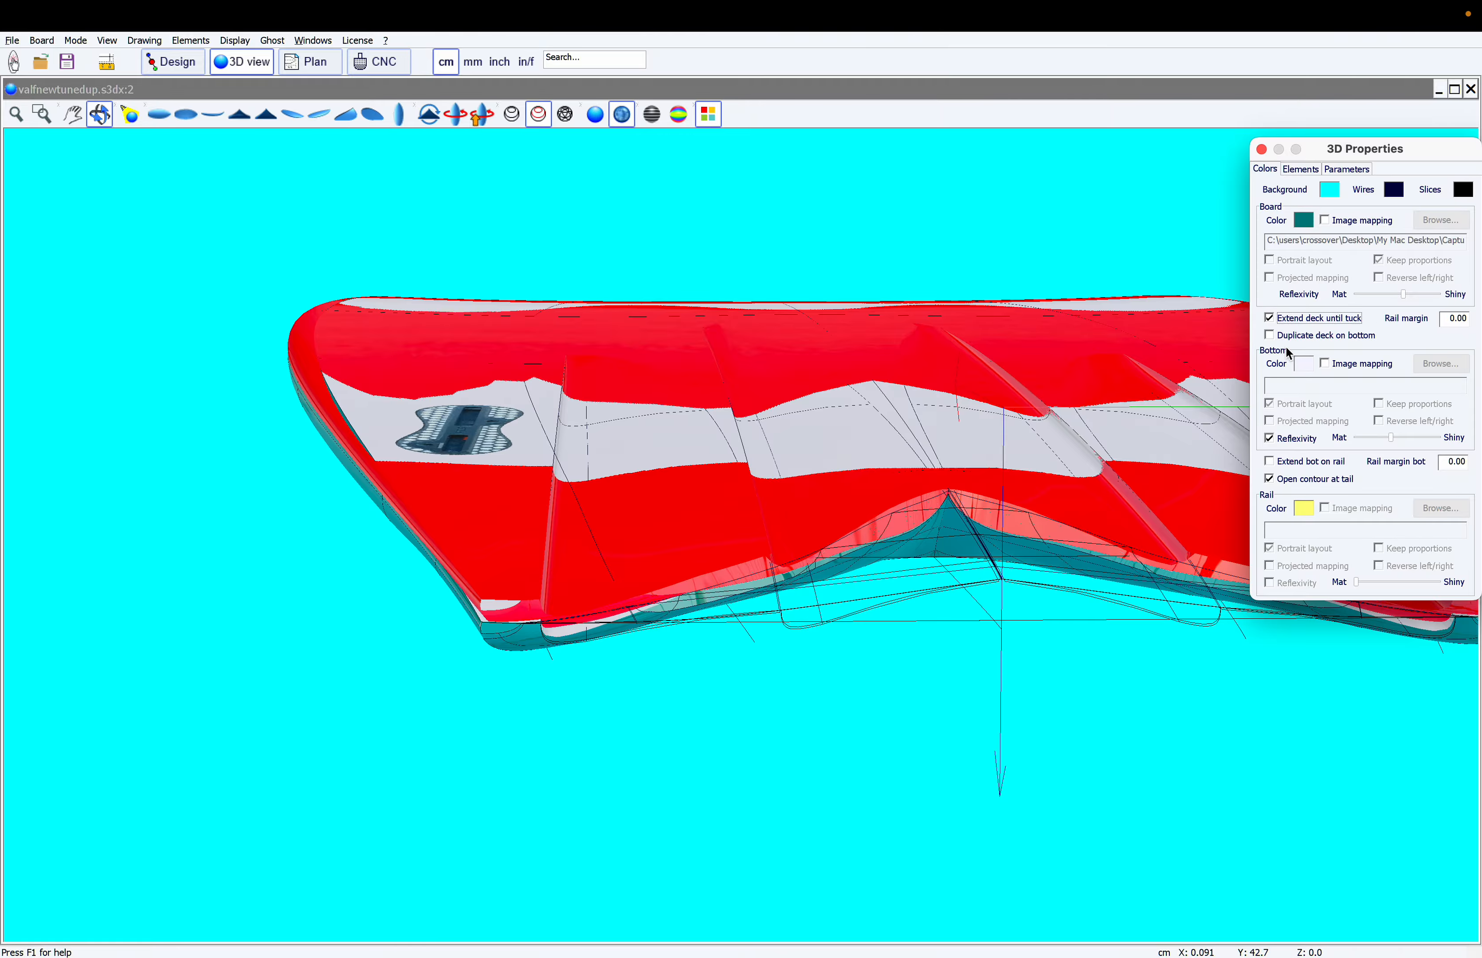
left_click(1269, 335)
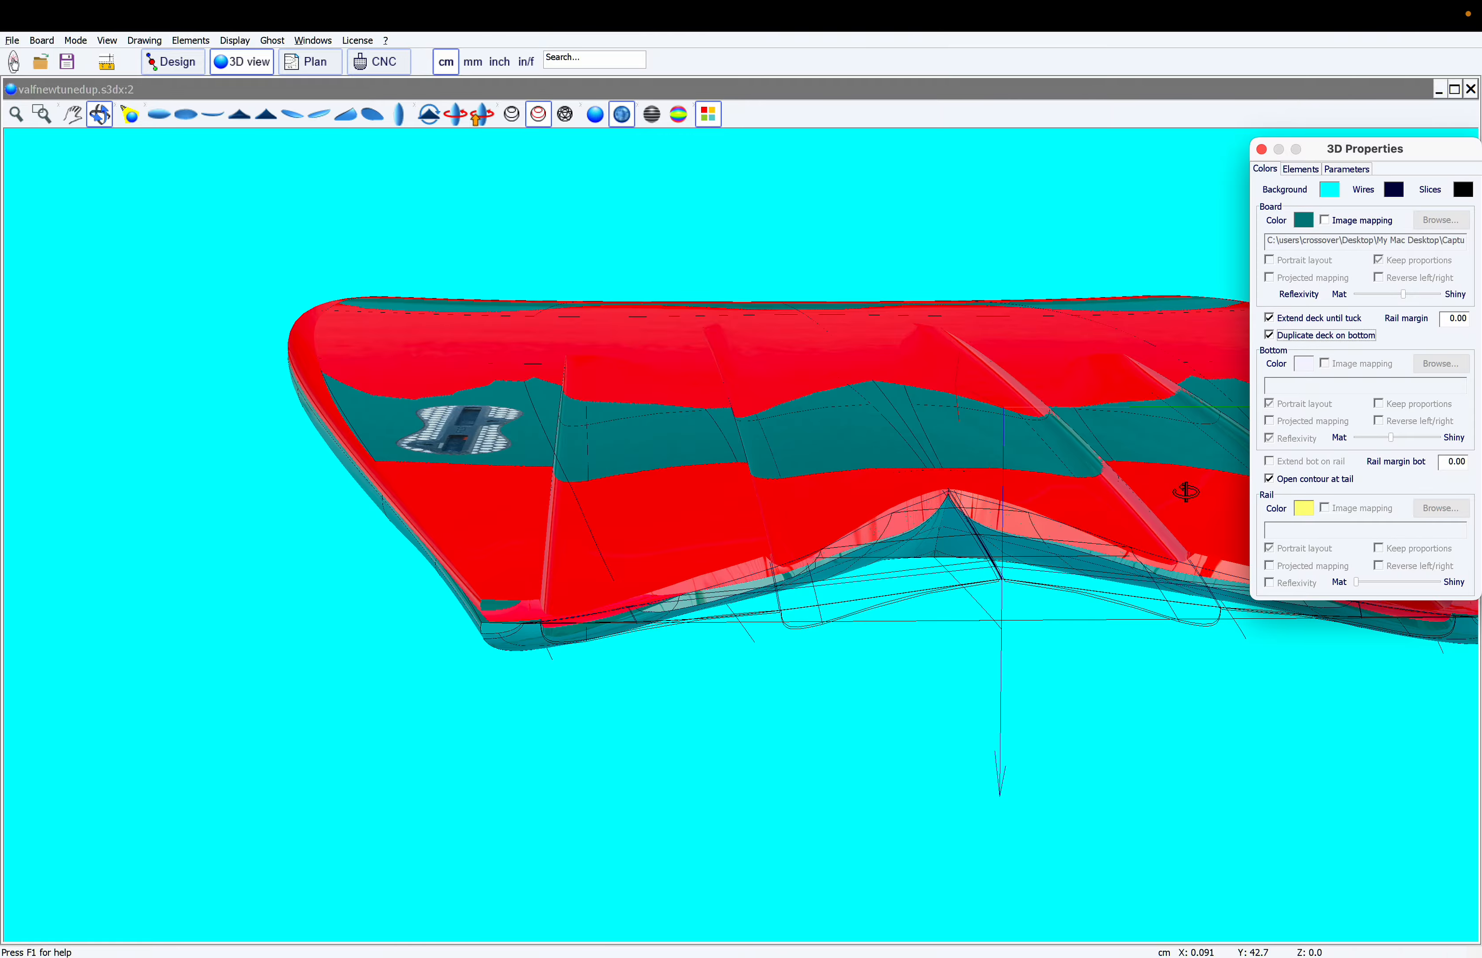
left_click(1066, 618)
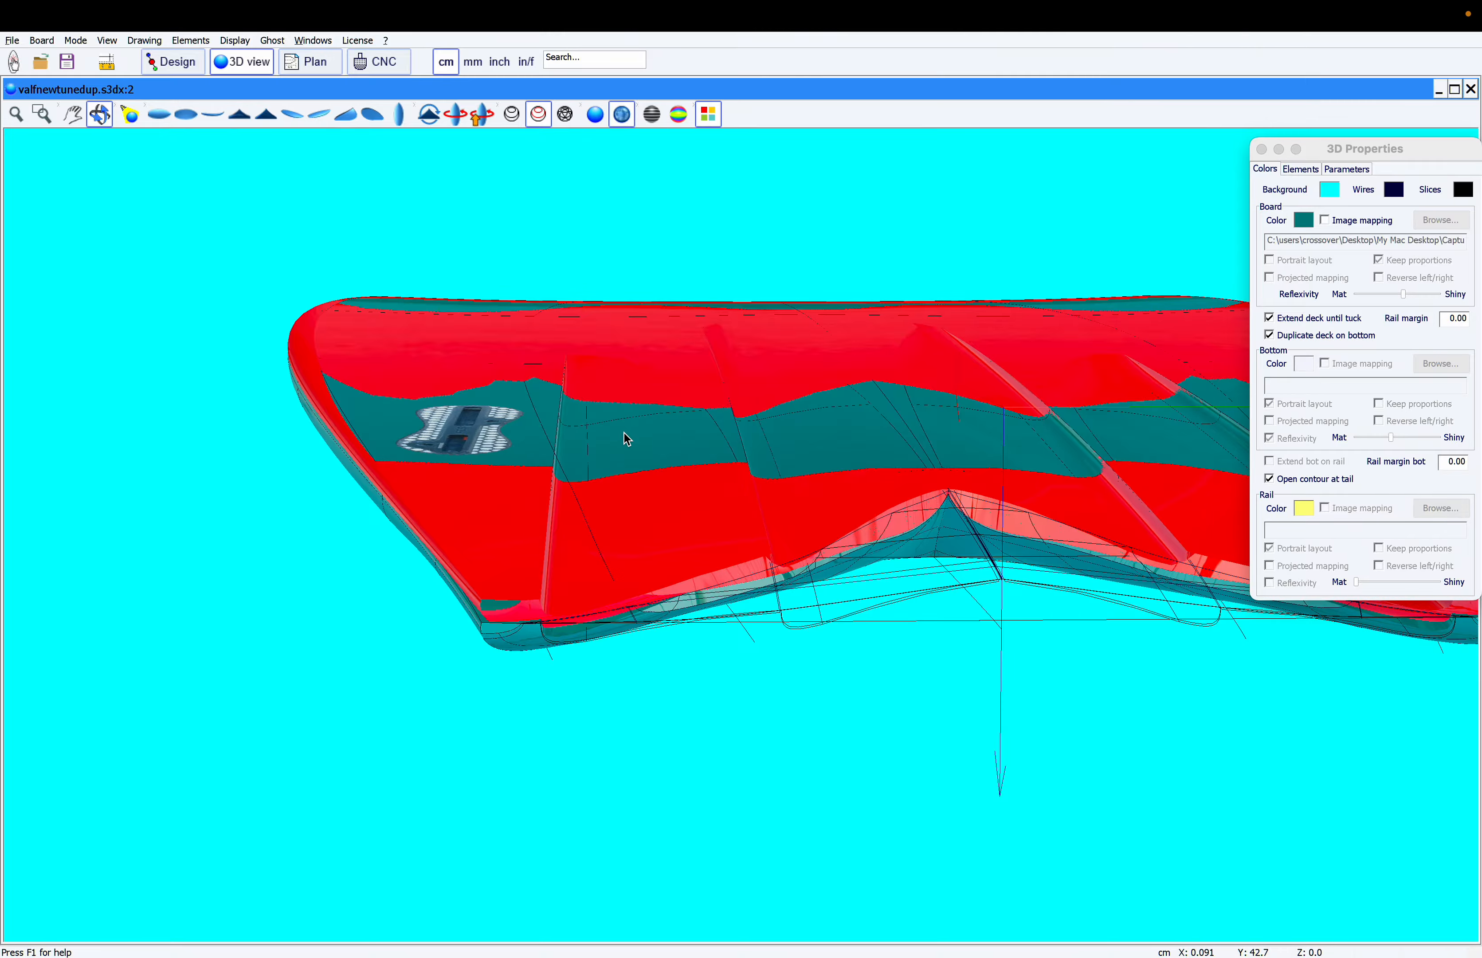
- Examine the teal board's bottom, rails, nose and tail channels from several angles in the 3D view
left_click(186, 114)
left_click_drag(574, 369, 582, 588)
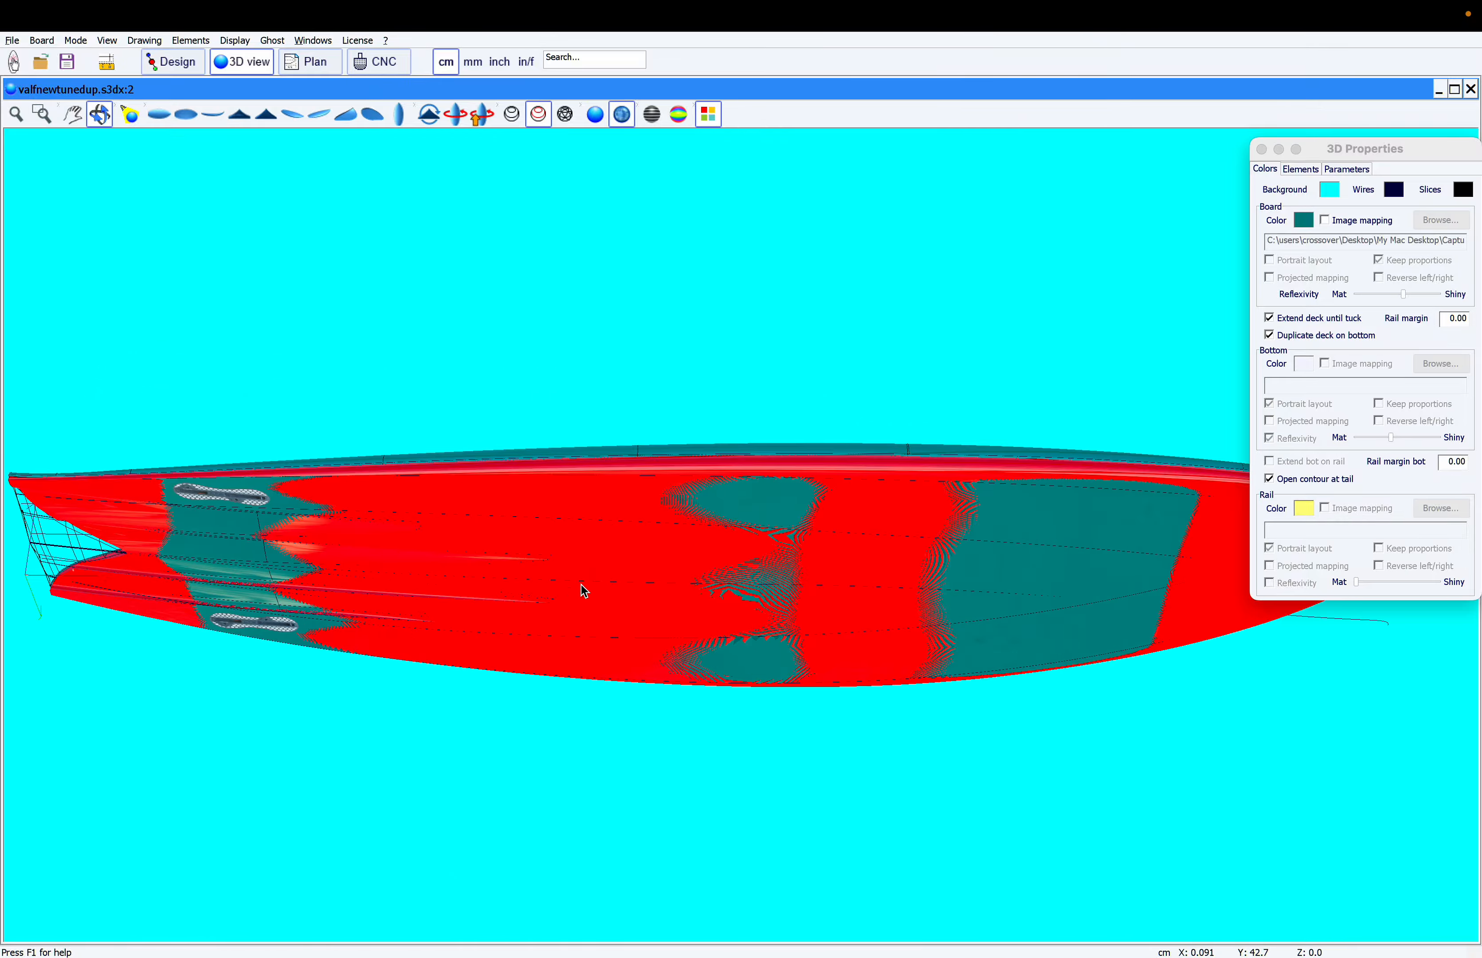
left_click_drag(583, 474, 588, 287)
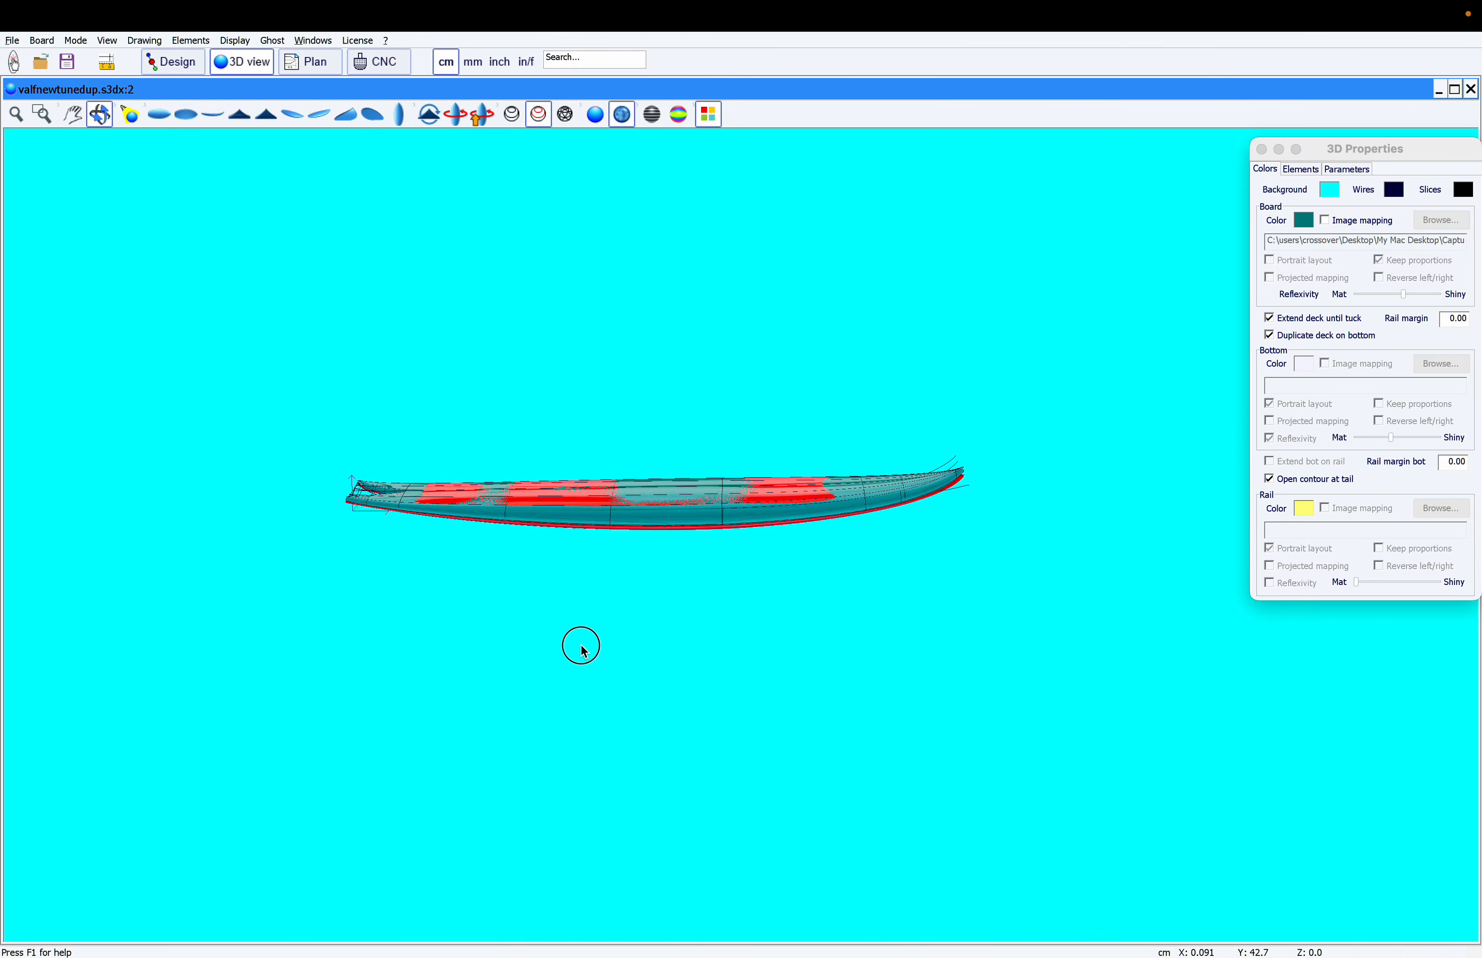
left_click_drag(809, 528, 949, 508)
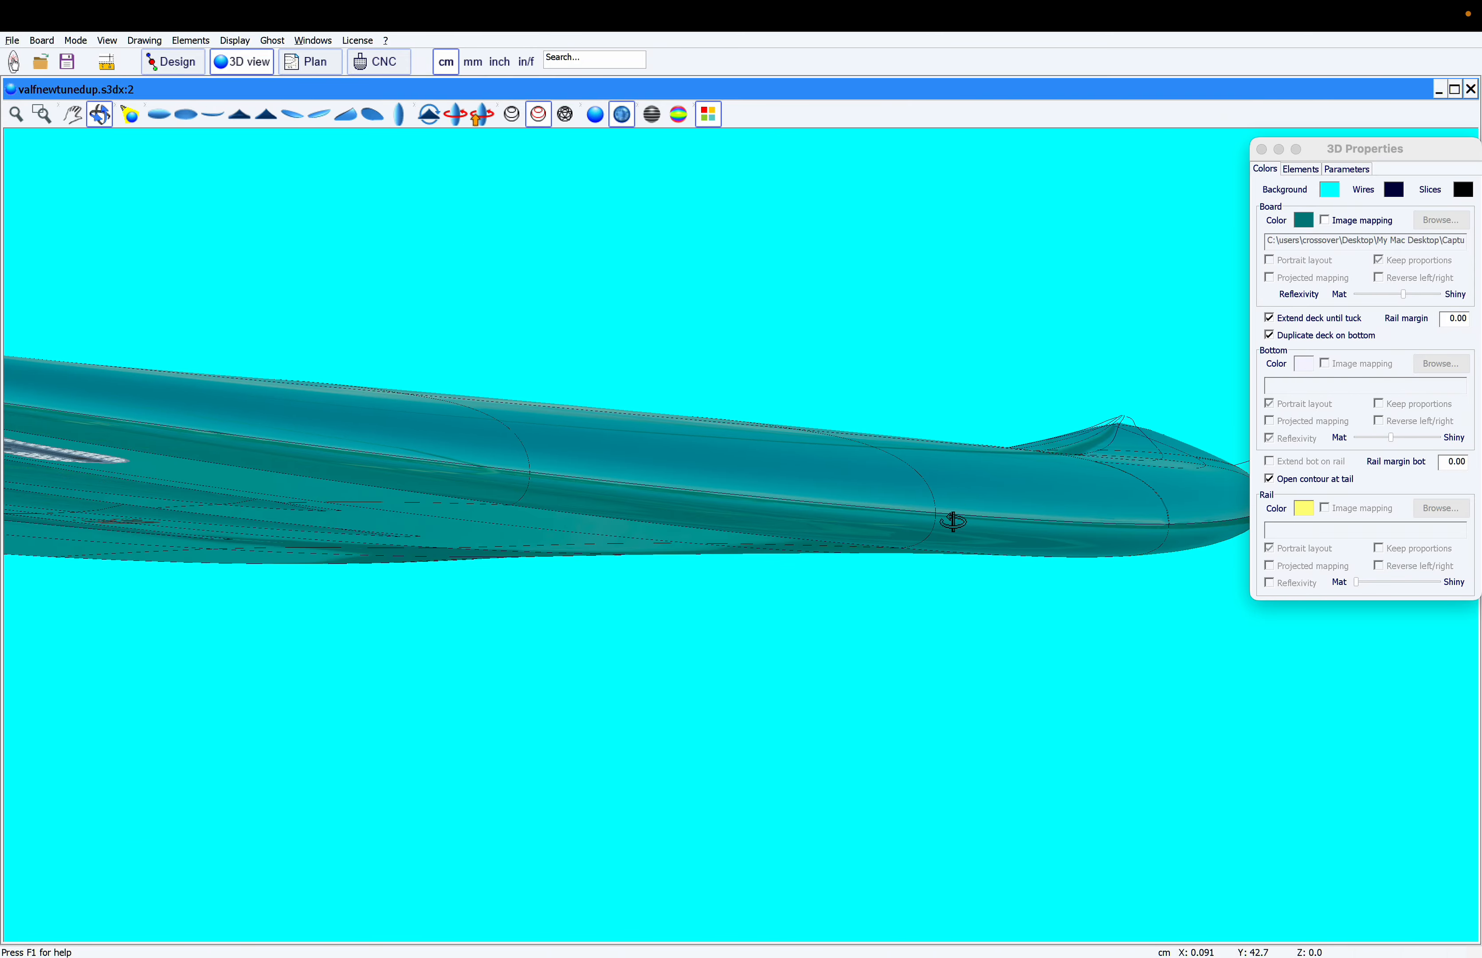
left_click_drag(954, 596, 817, 293)
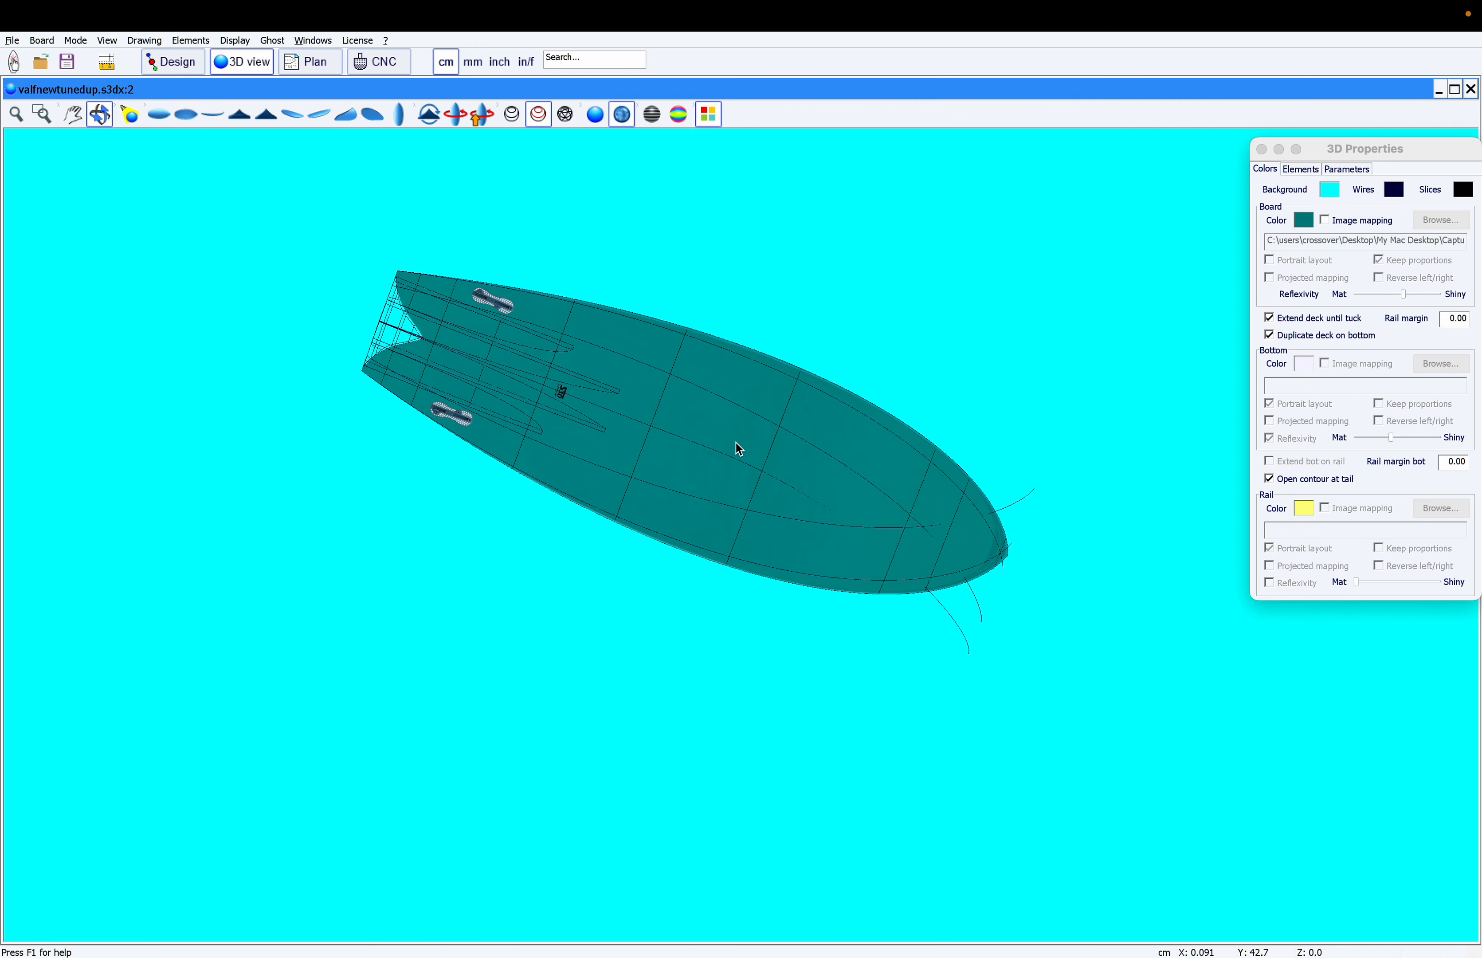
left_click_drag(737, 447, 694, 340)
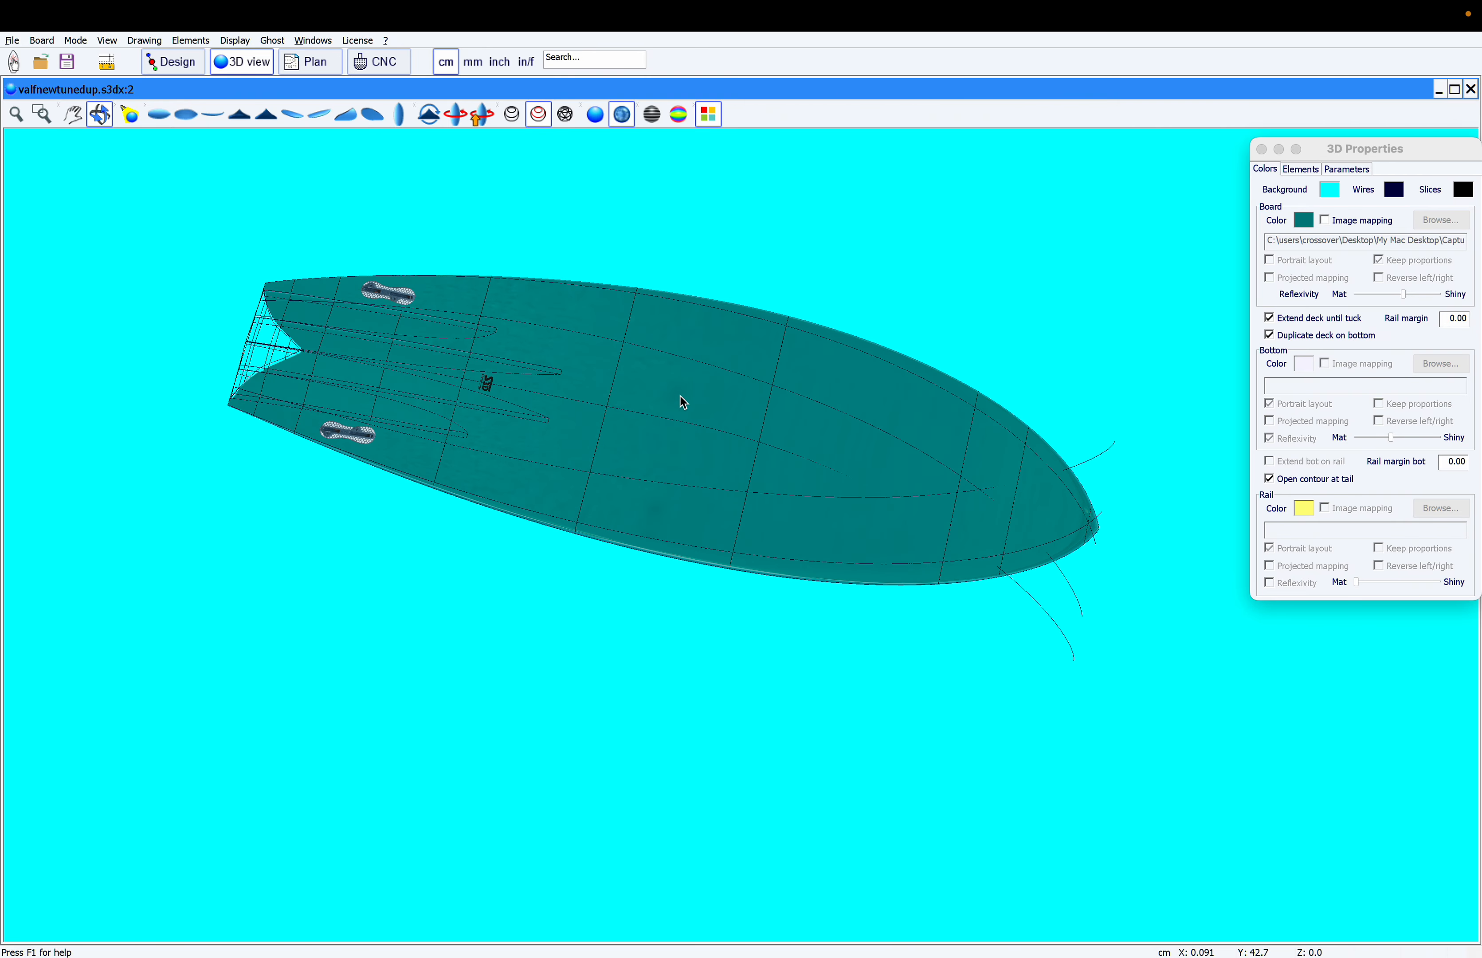
left_click_drag(683, 402, 745, 345)
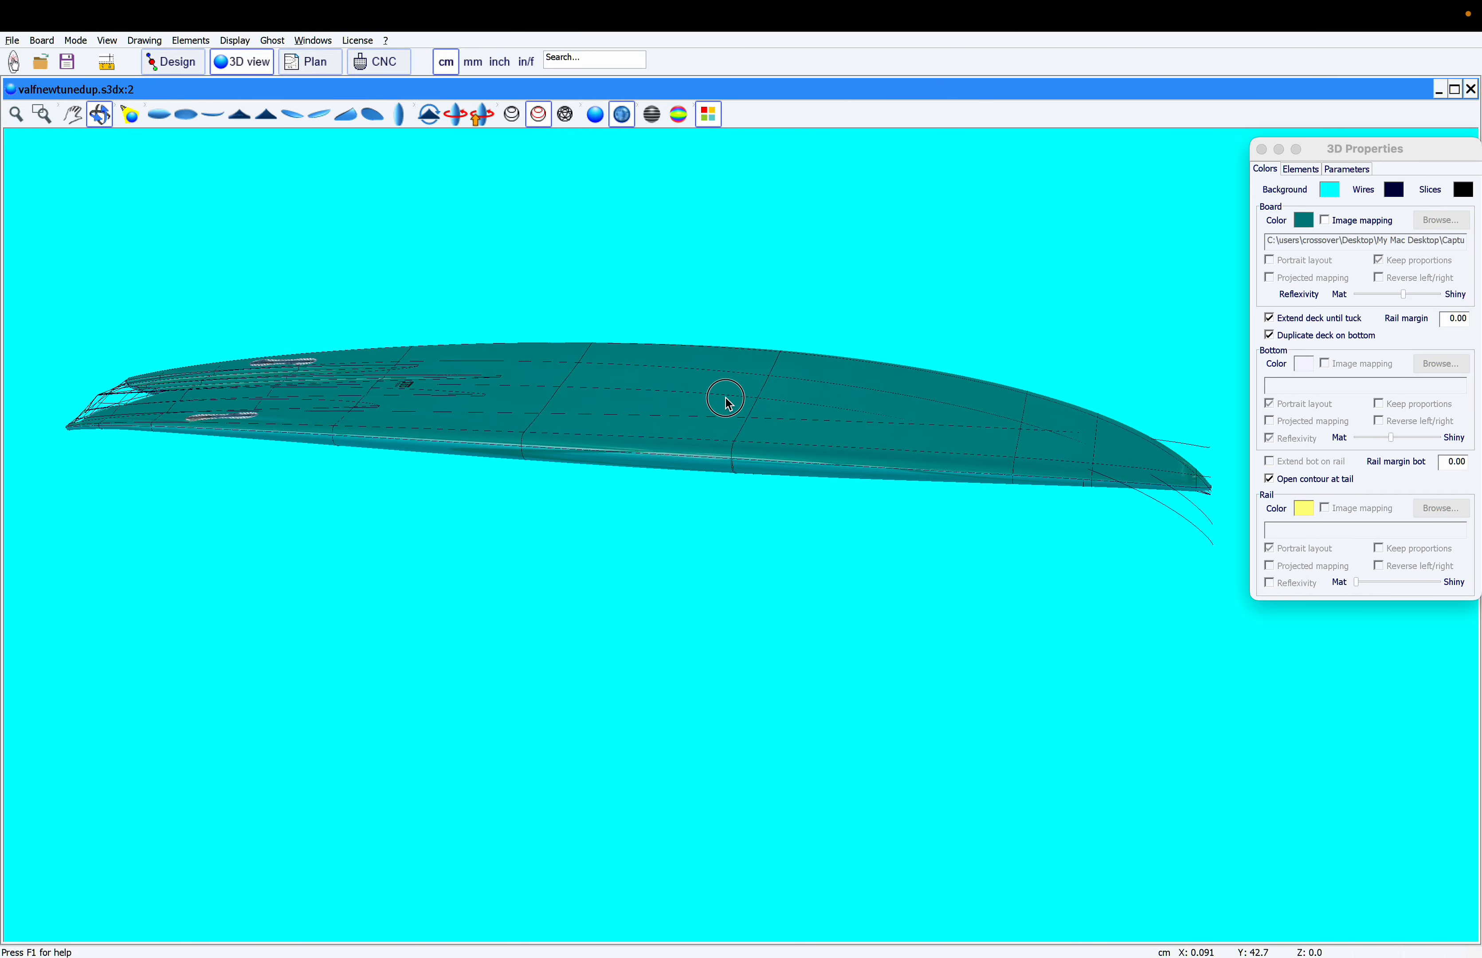
left_click_drag(728, 404, 732, 283)
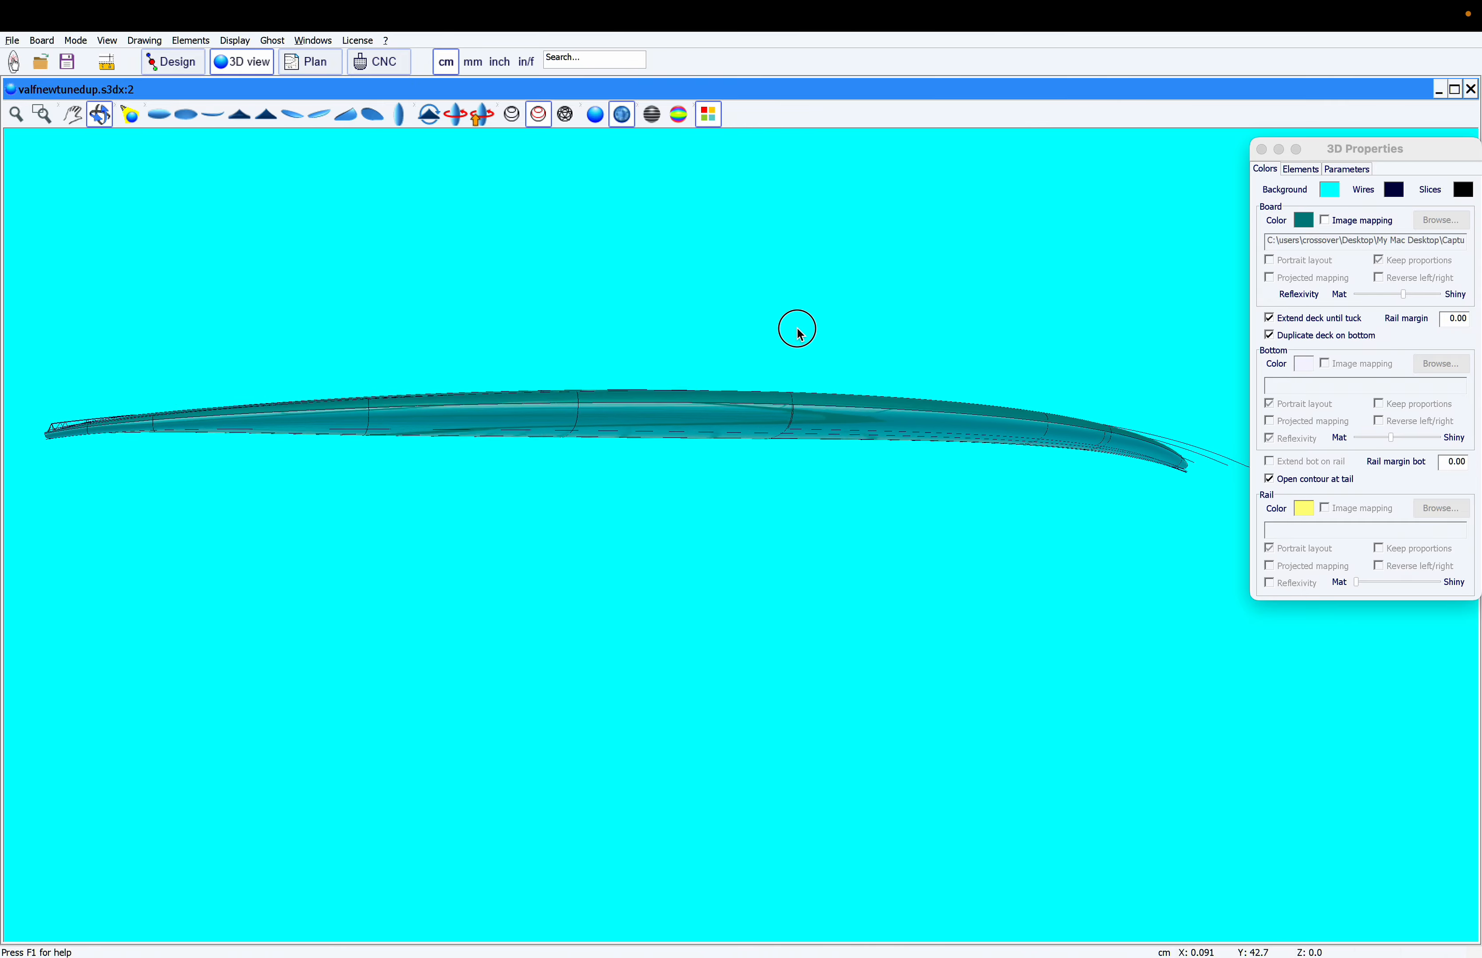
left_click_drag(796, 329, 829, 632)
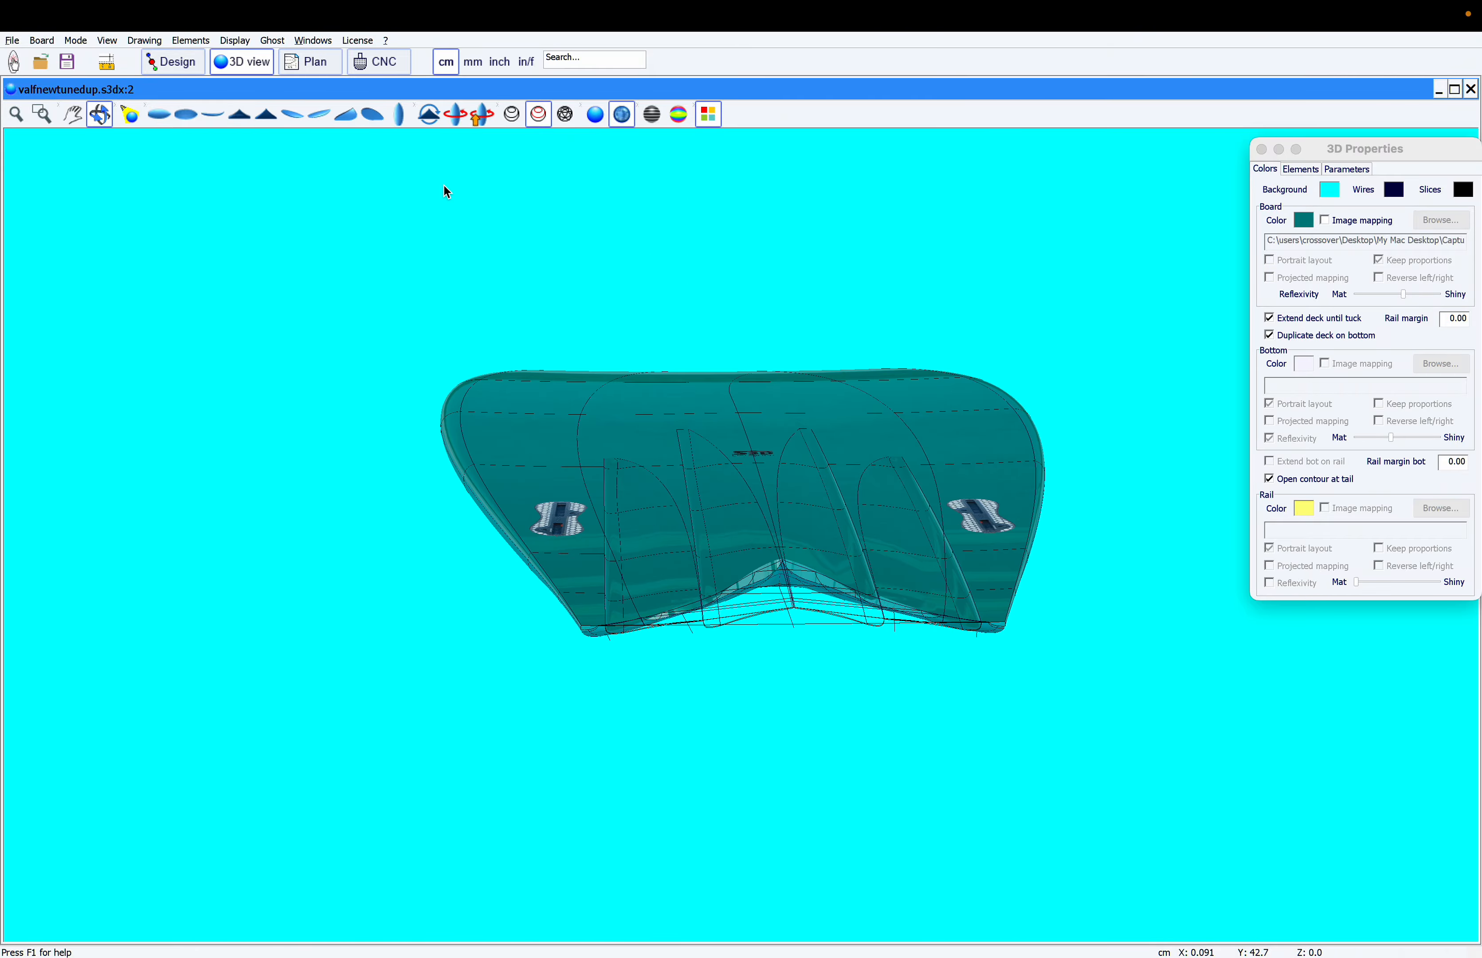
- Open the plan view and display the dimensioned top and side drawing of the board
left_click(311, 70)
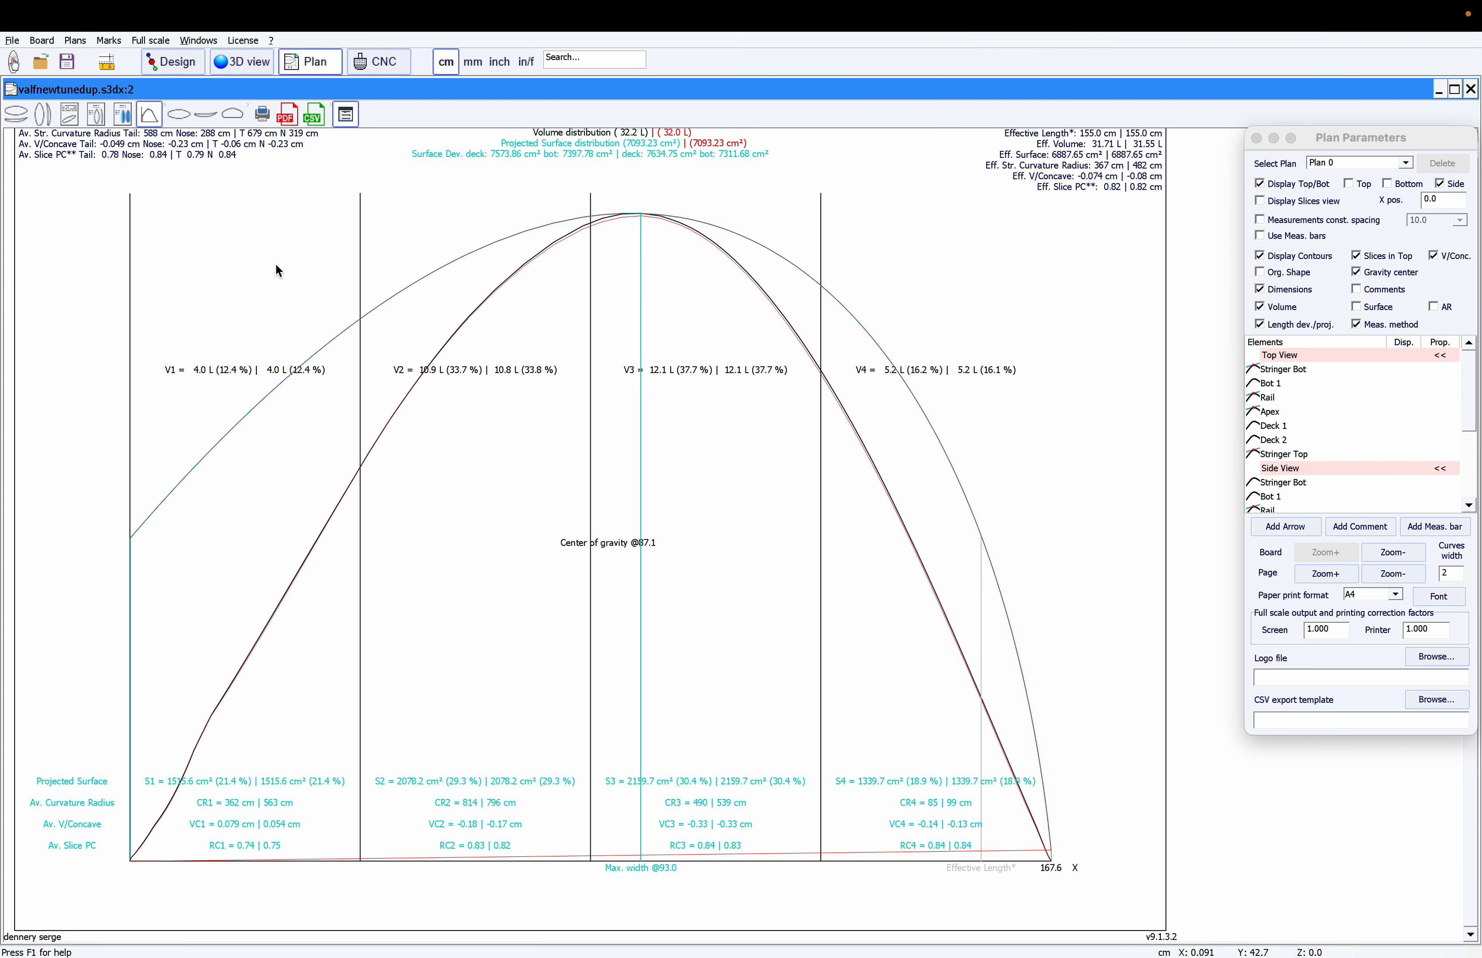
left_click(21, 118)
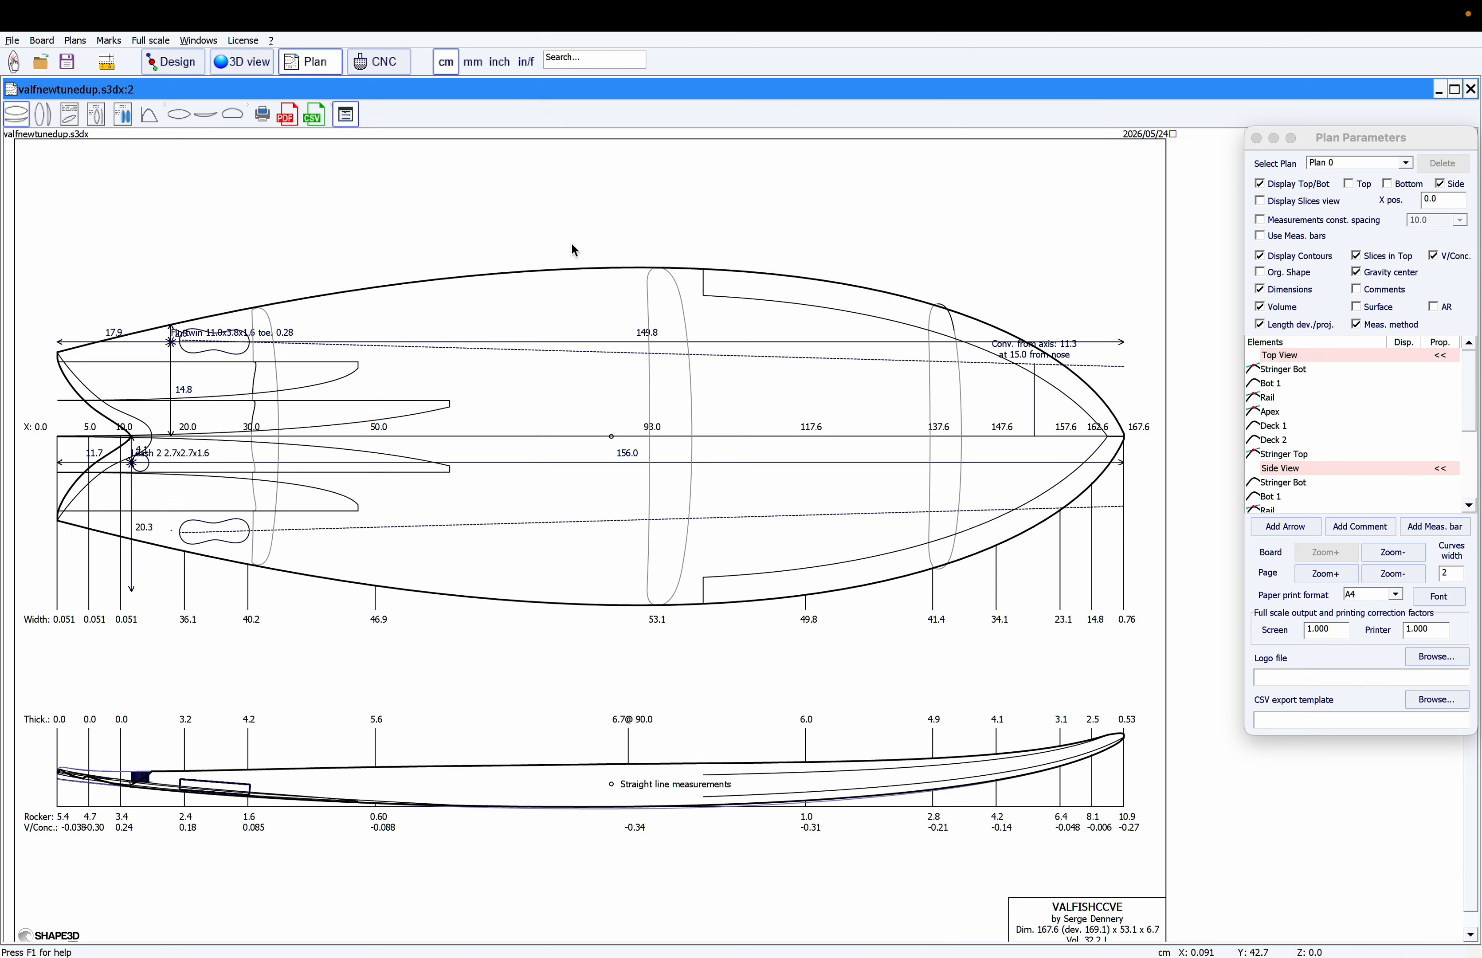
mouse_move(1061, 43)
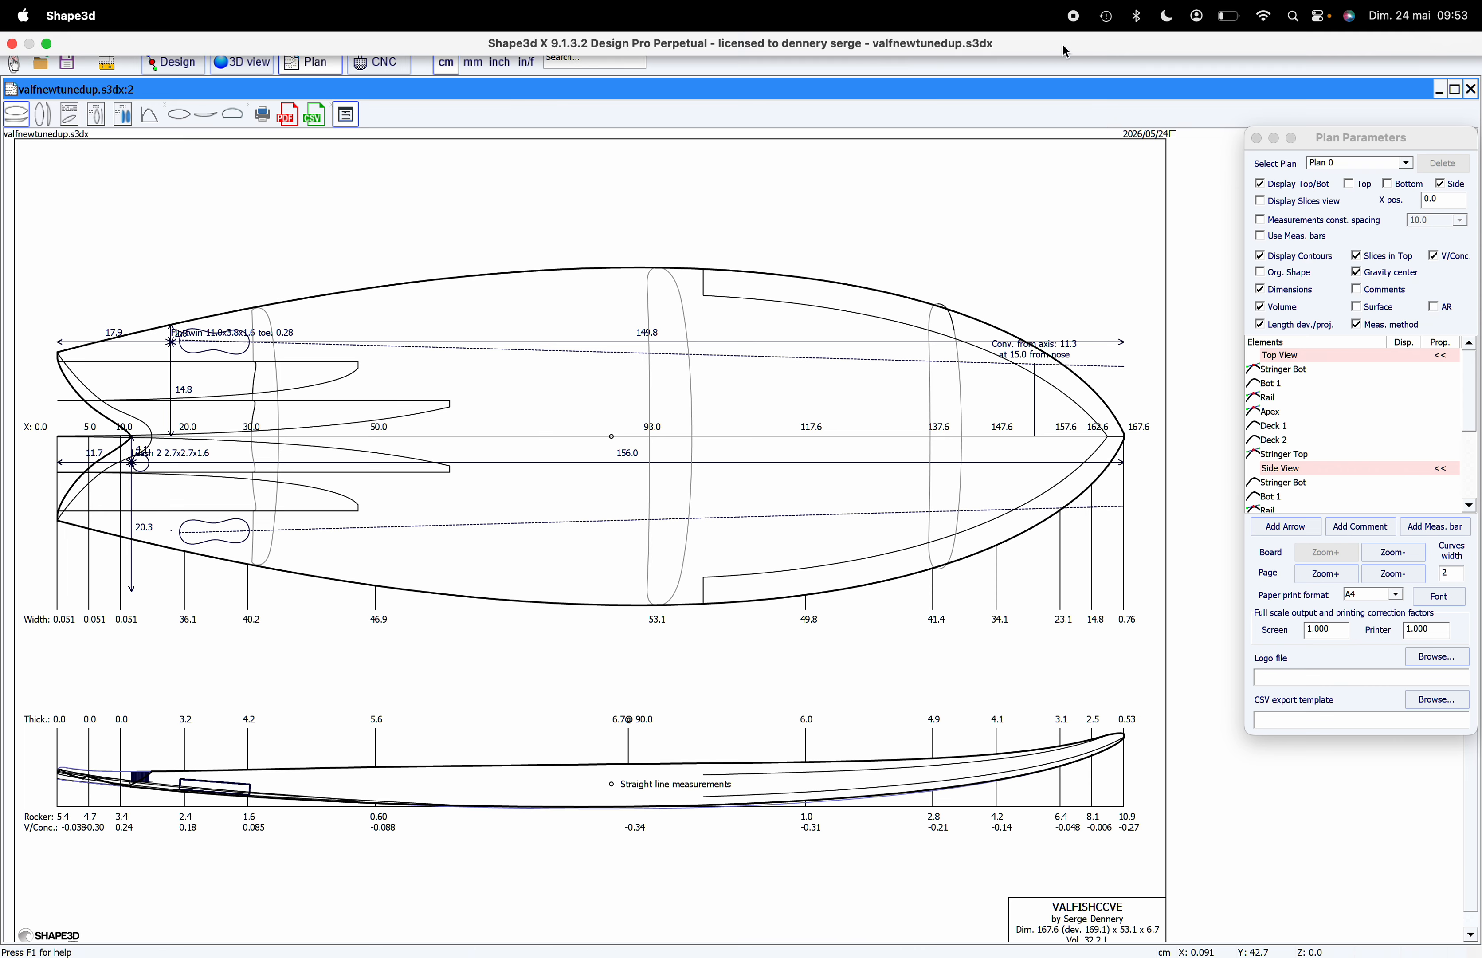